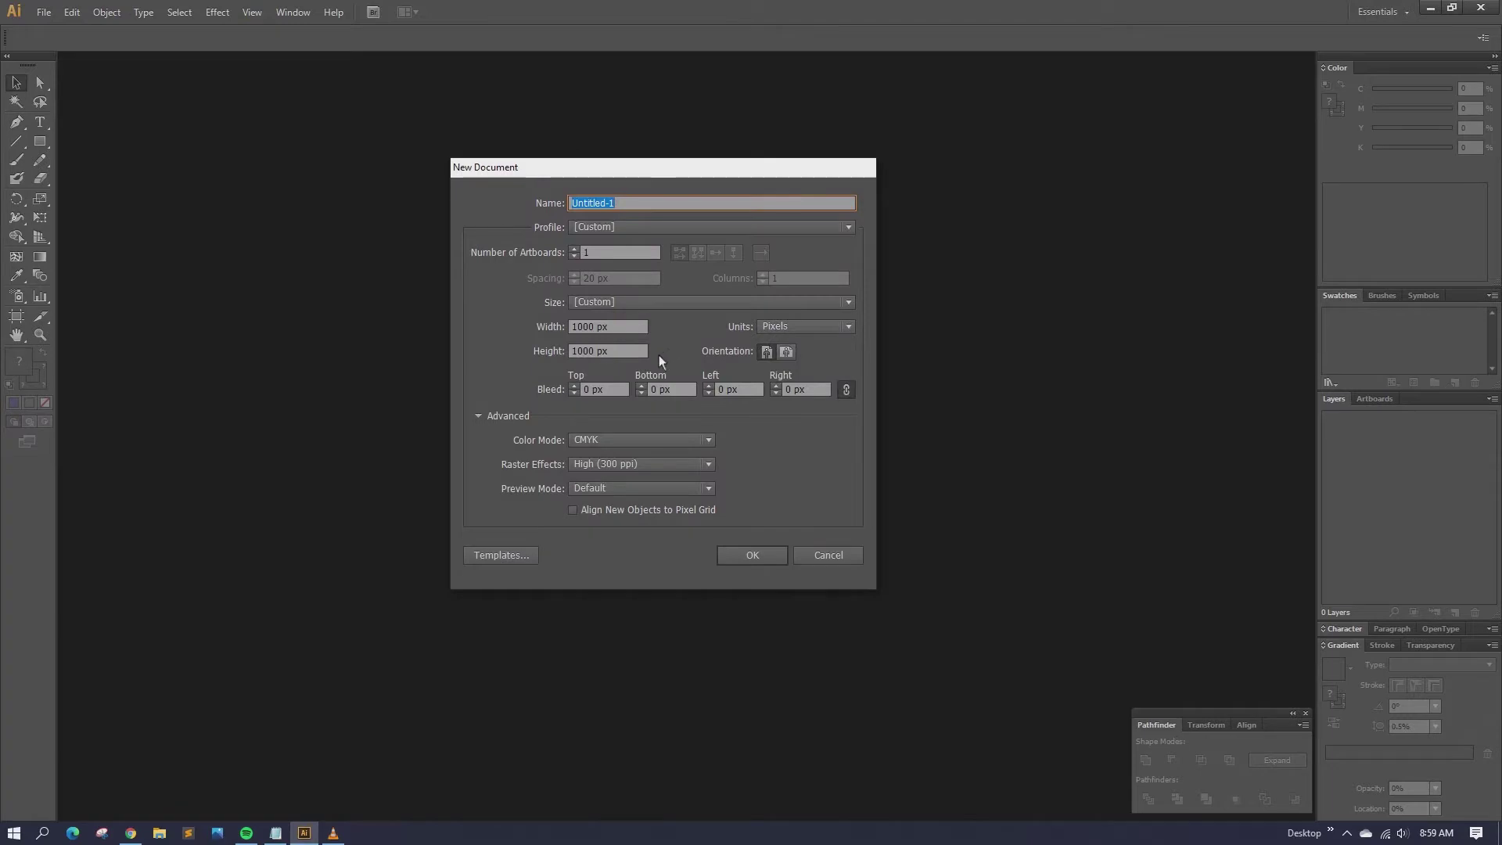
- Create a new CMYK document with a single 1000 x 1000 px artboard
left_click(615, 330)
left_click(637, 352)
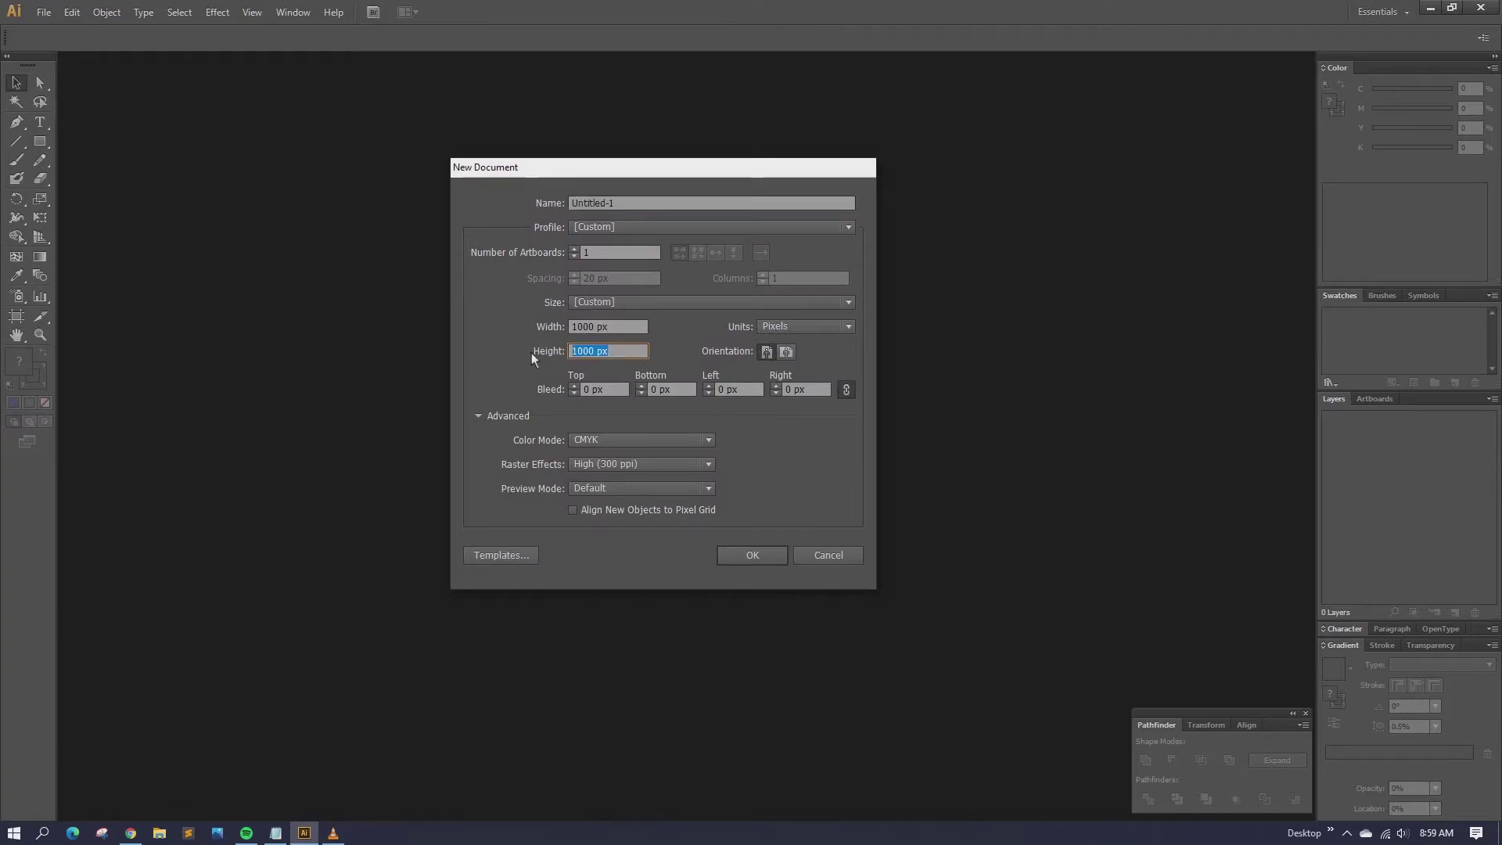
left_click(765, 556)
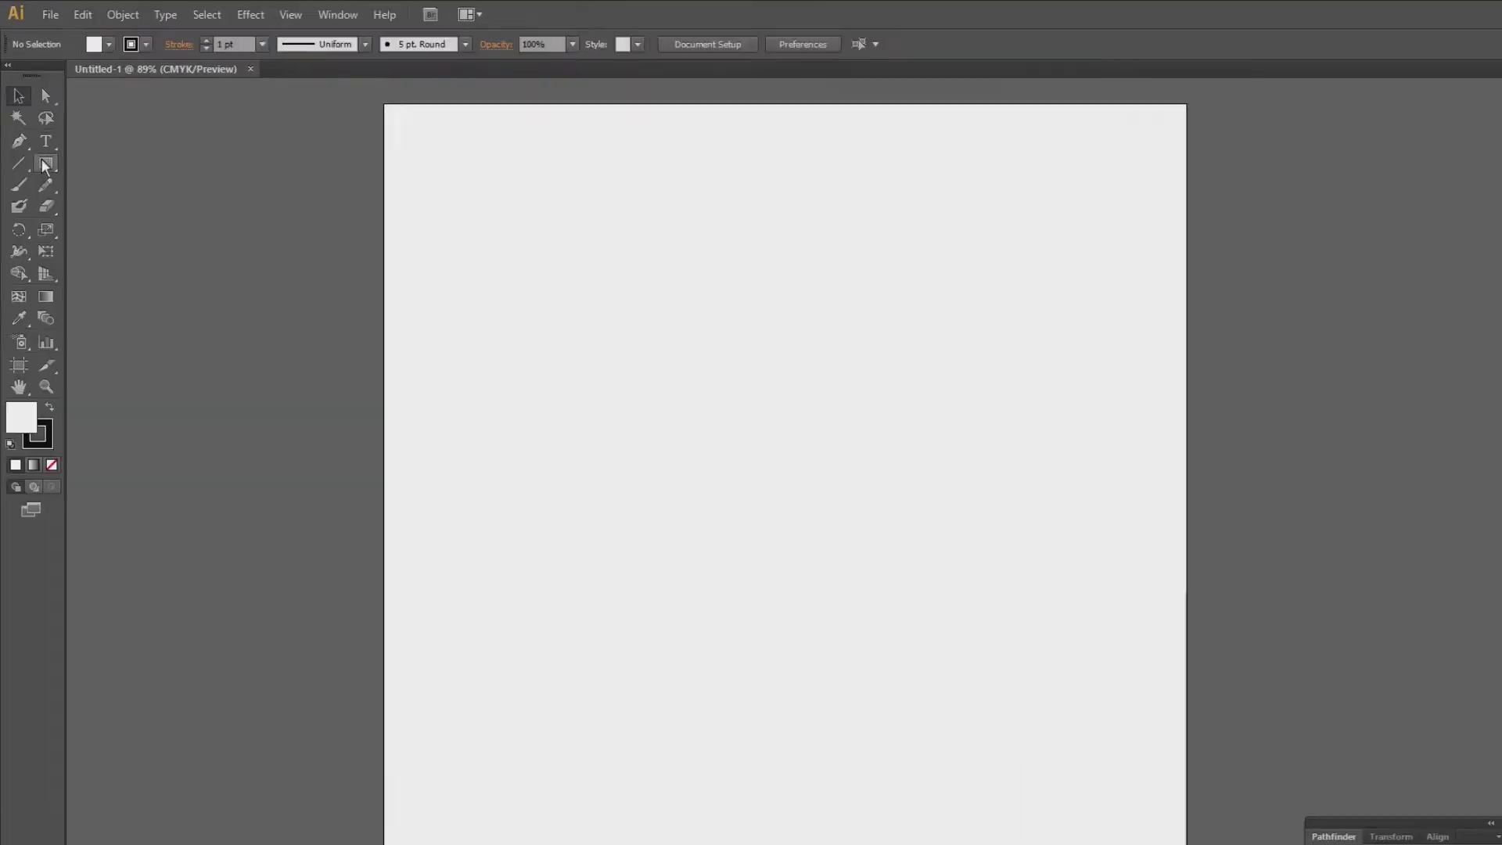
- Create a 200 x 200 px circle with linked proportions using the Ellipse tool and move it up and left on the artboard
left_click(40, 141)
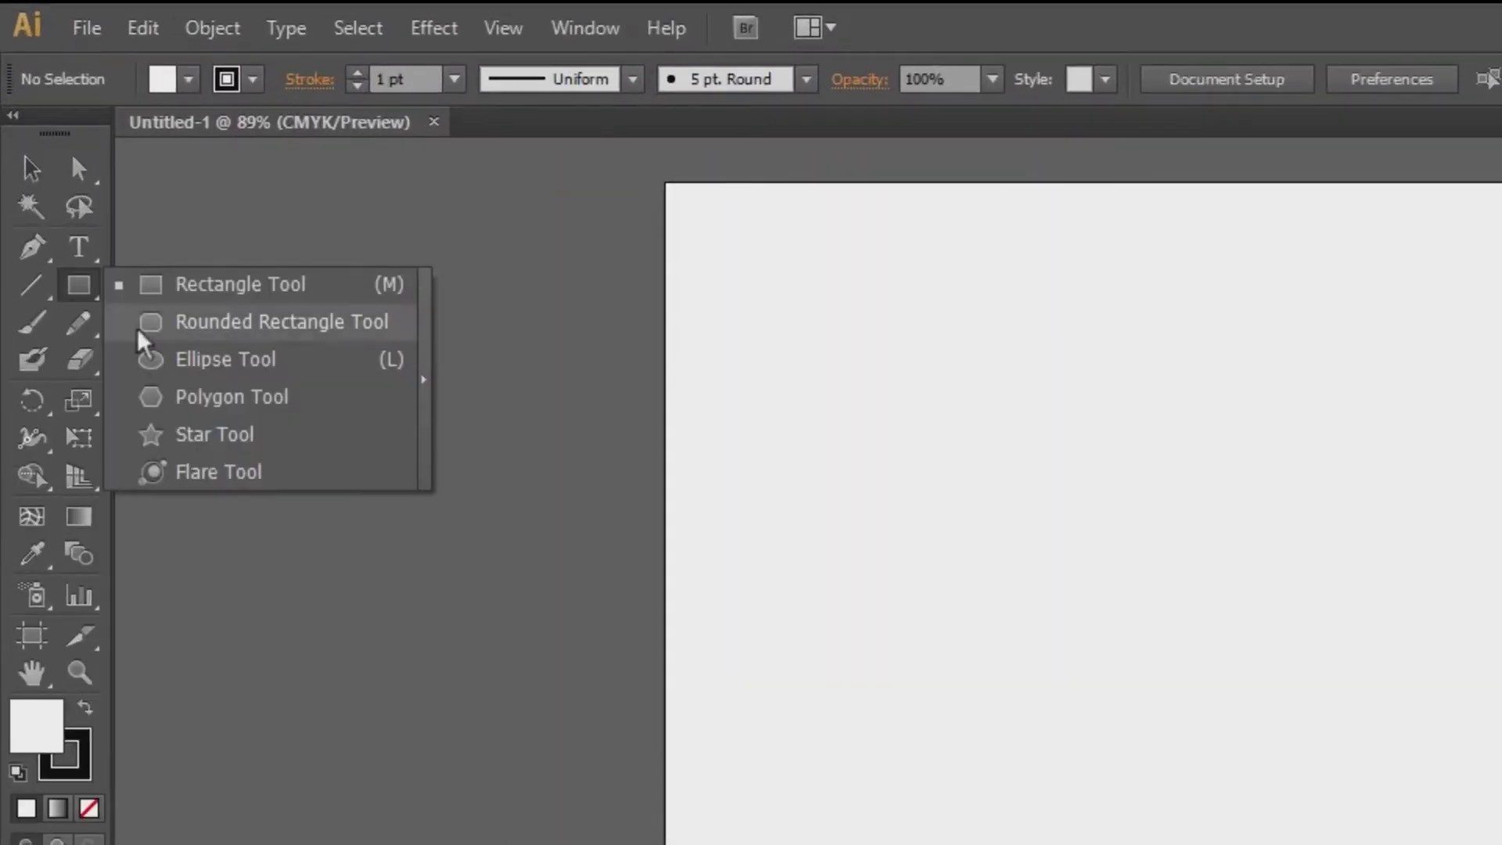
left_click(212, 362)
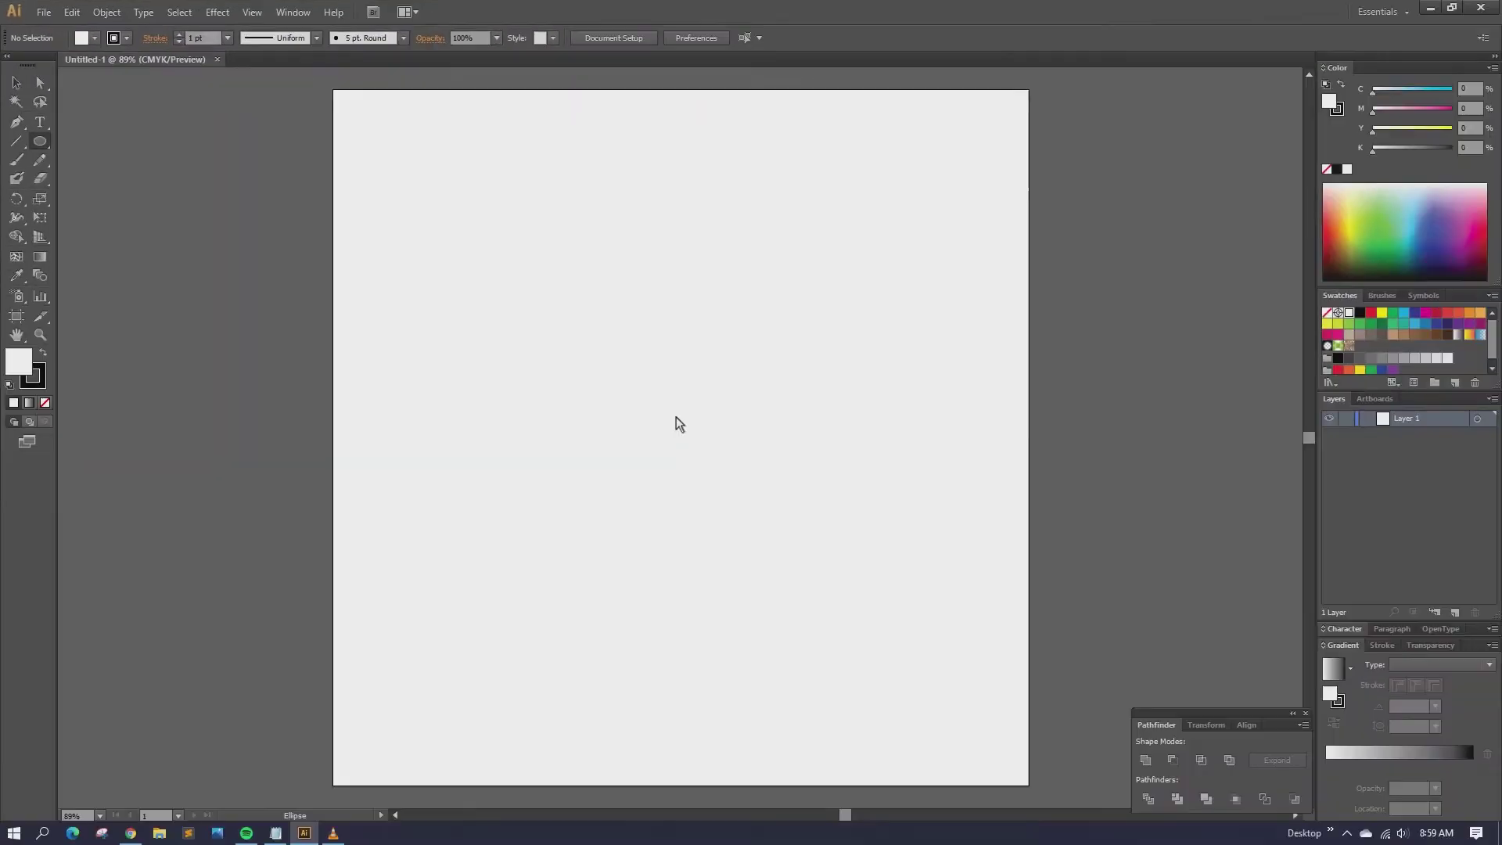
left_click(676, 416)
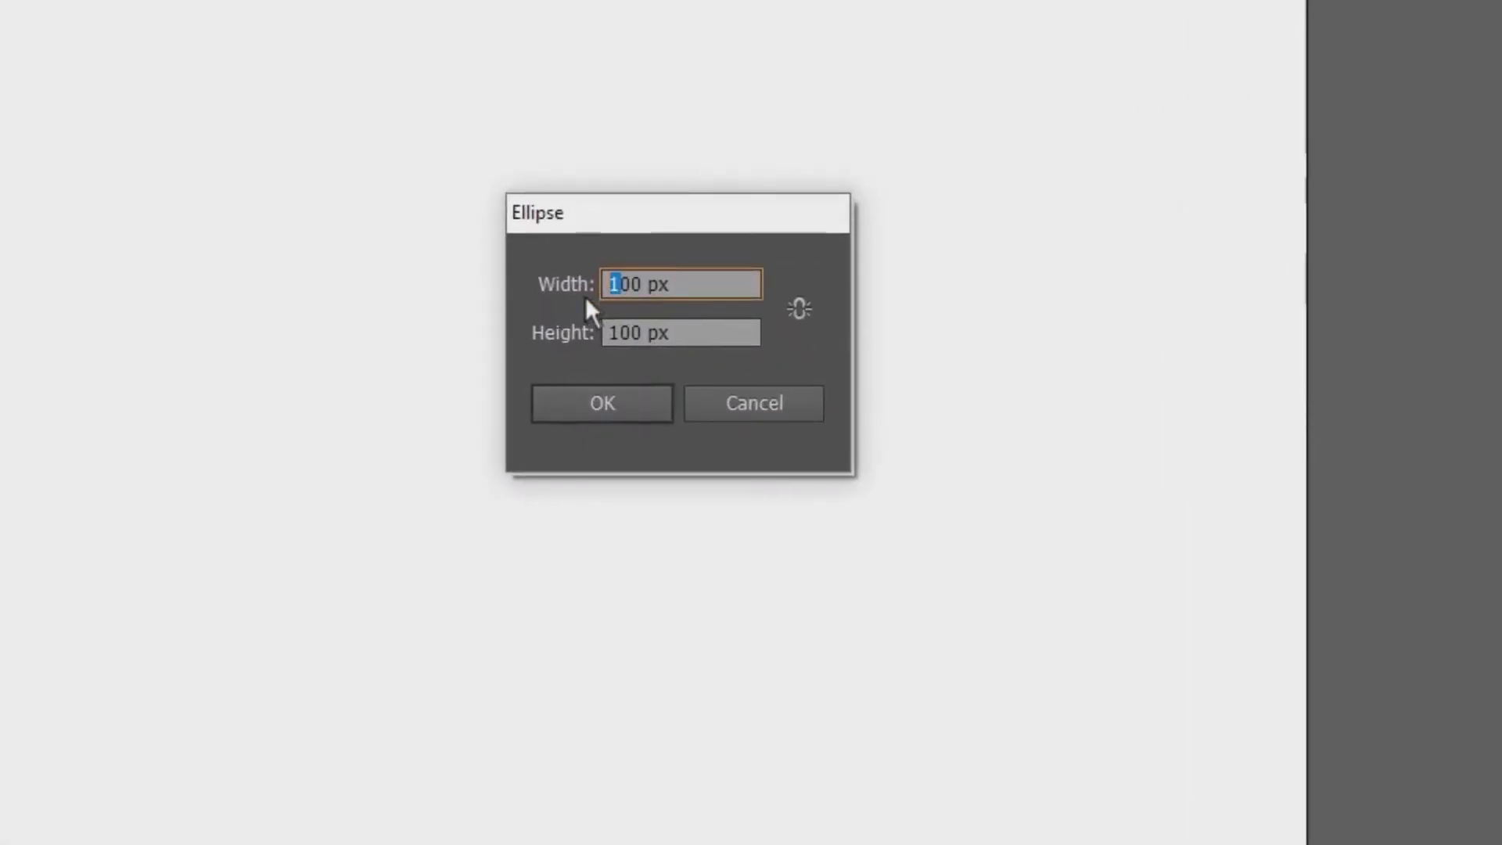
left_click(799, 311)
left_click(613, 283)
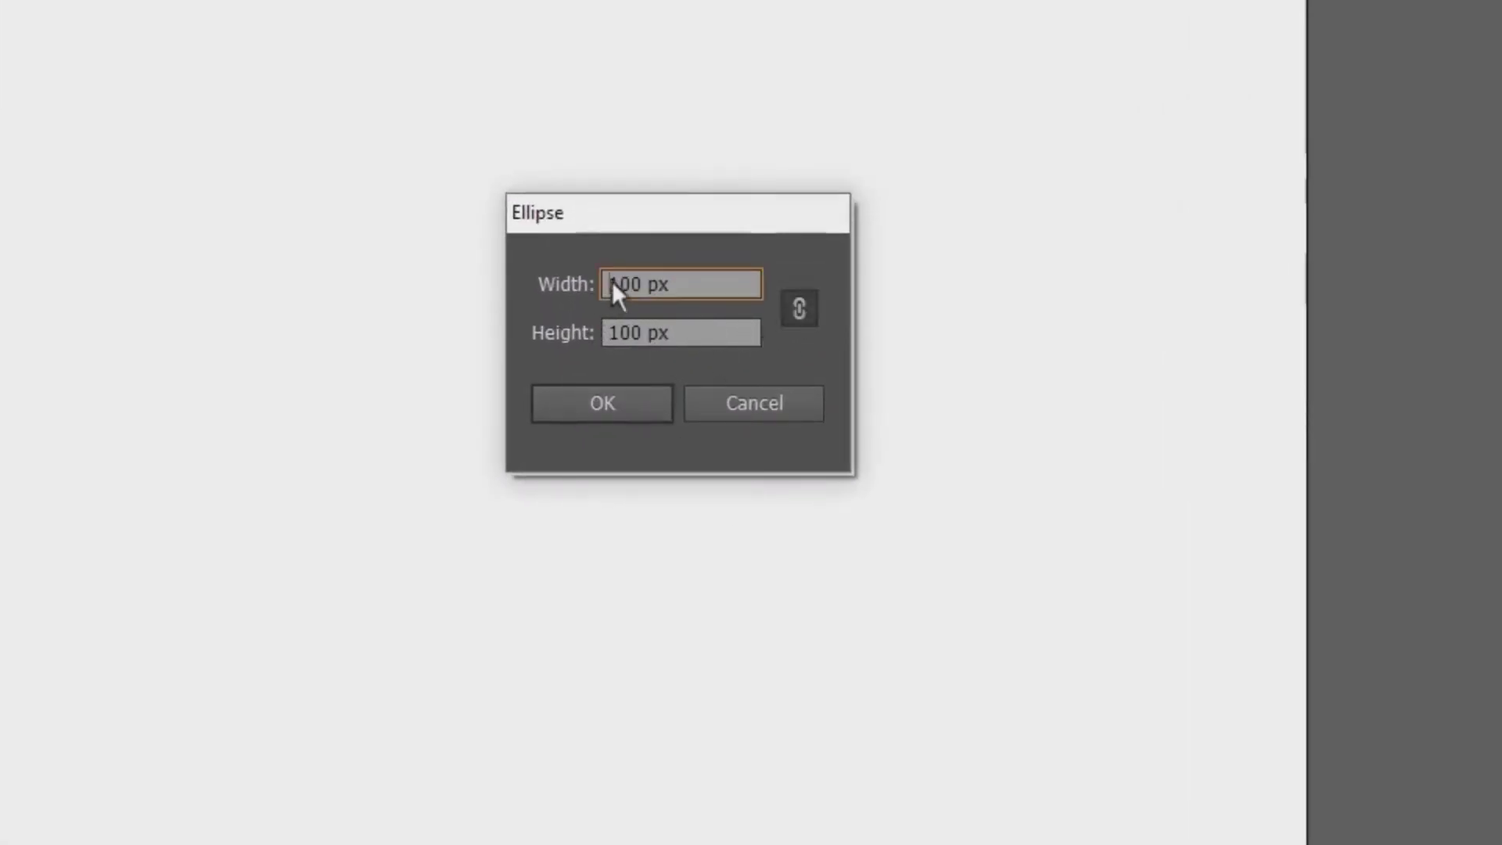
left_click_drag(618, 279, 596, 289)
type("2")
left_click_drag(671, 334, 596, 361)
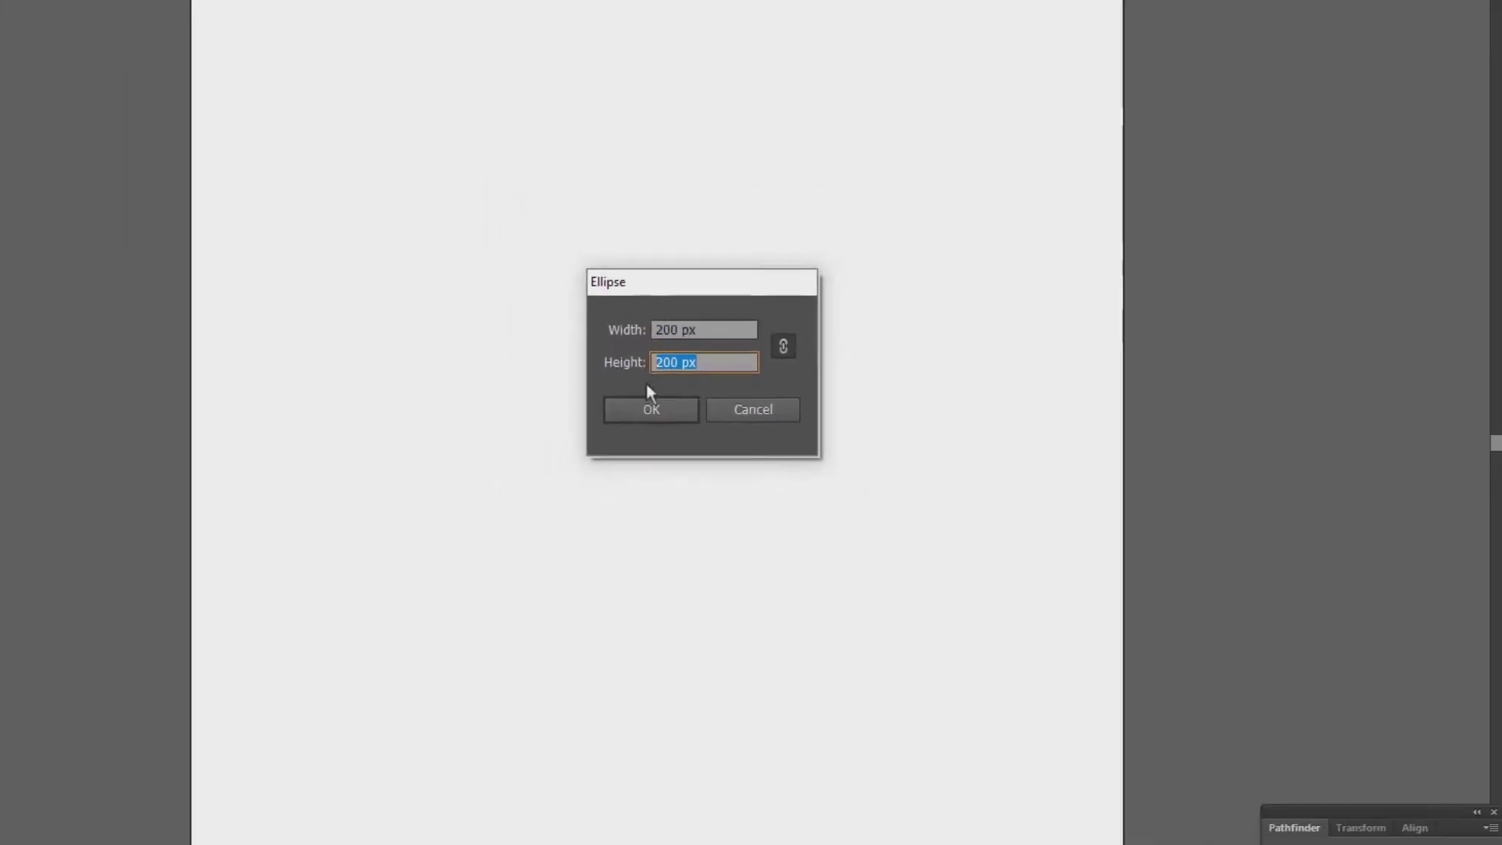
left_click(651, 409)
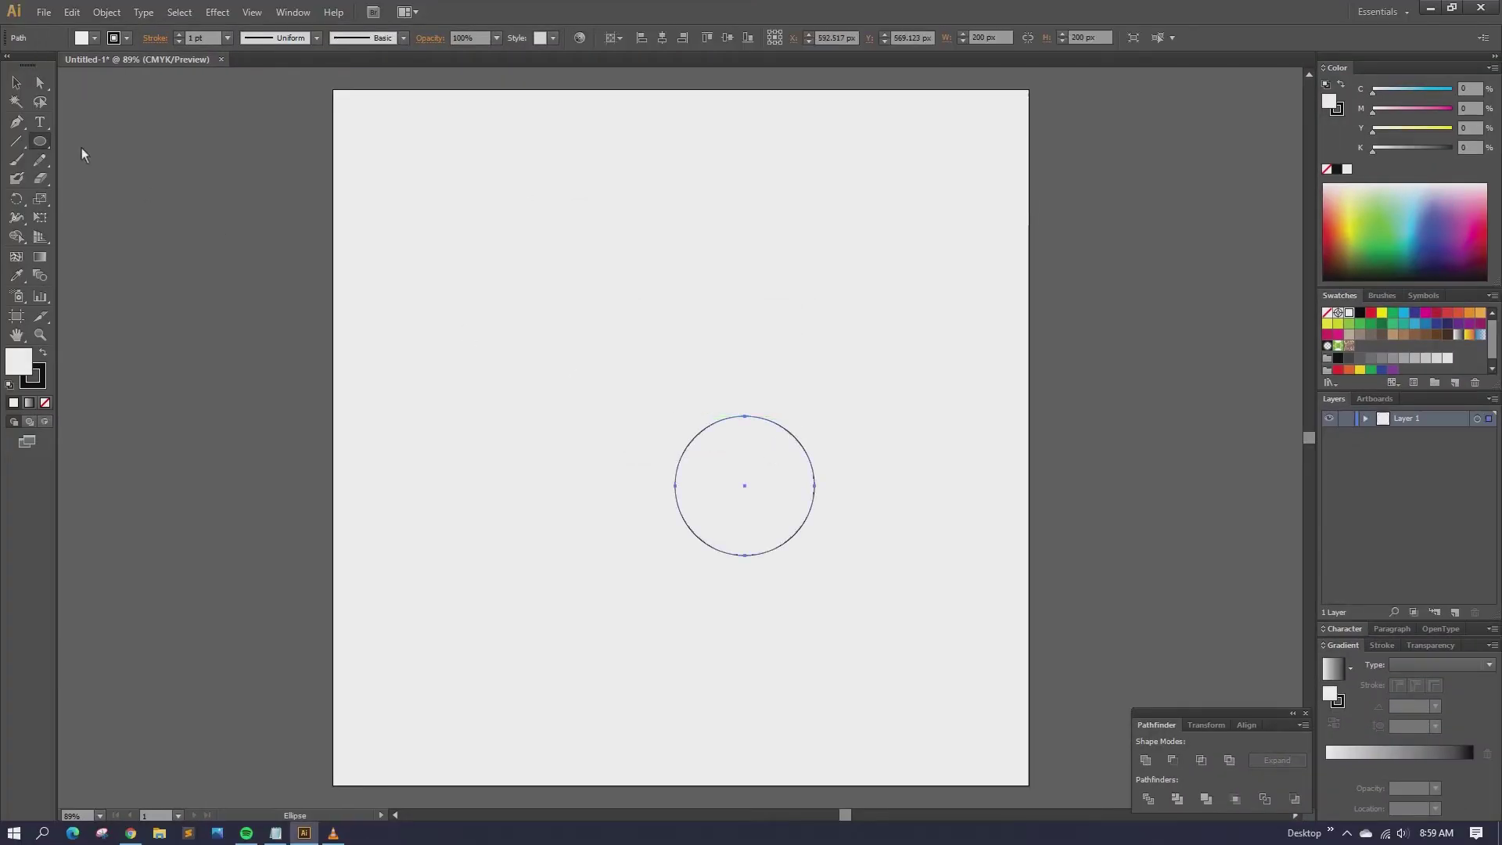
left_click(17, 82)
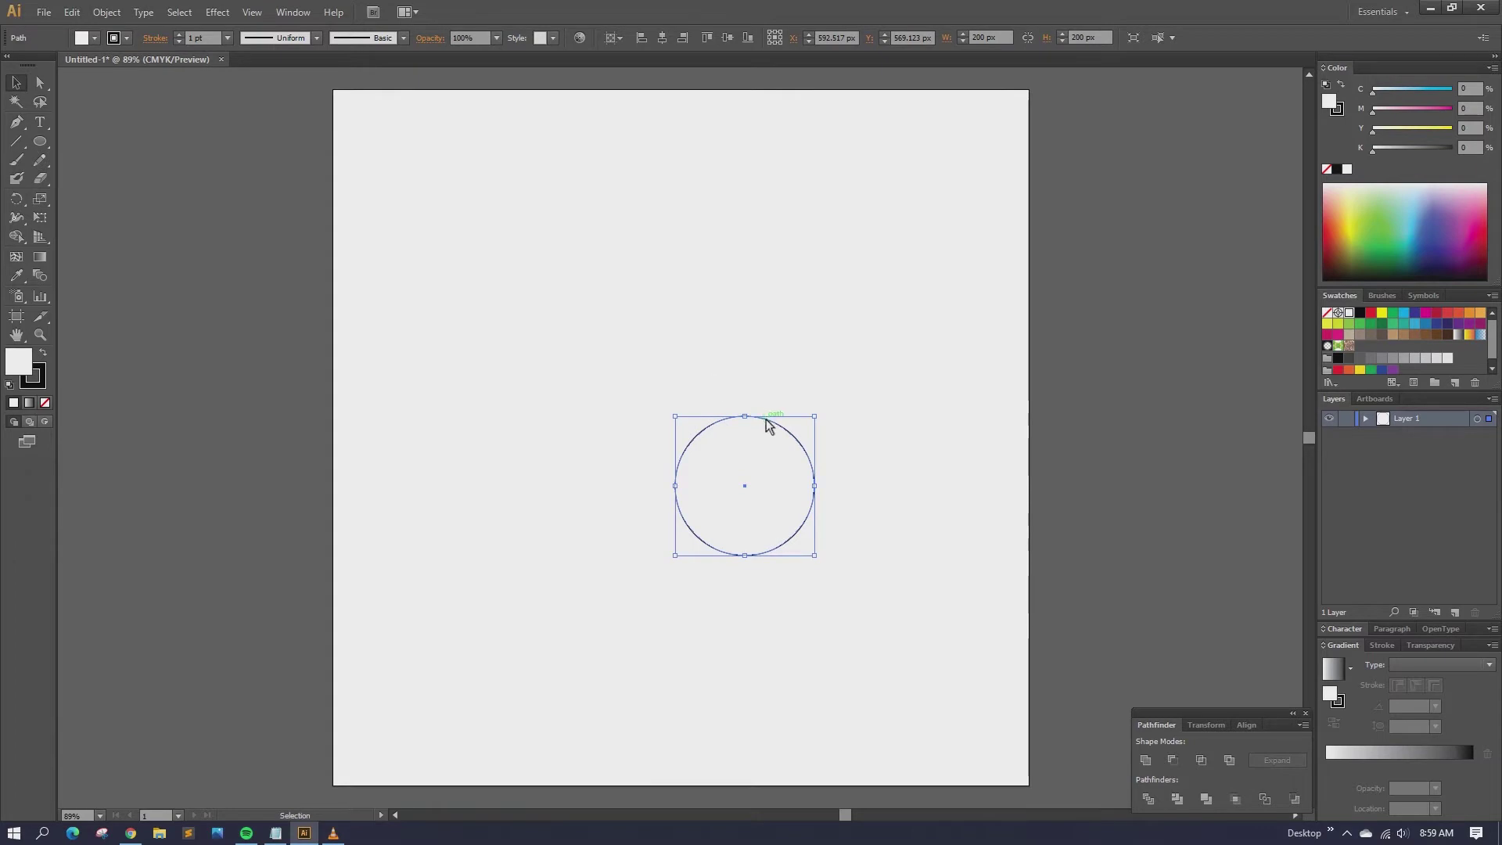
left_click_drag(766, 423, 624, 318)
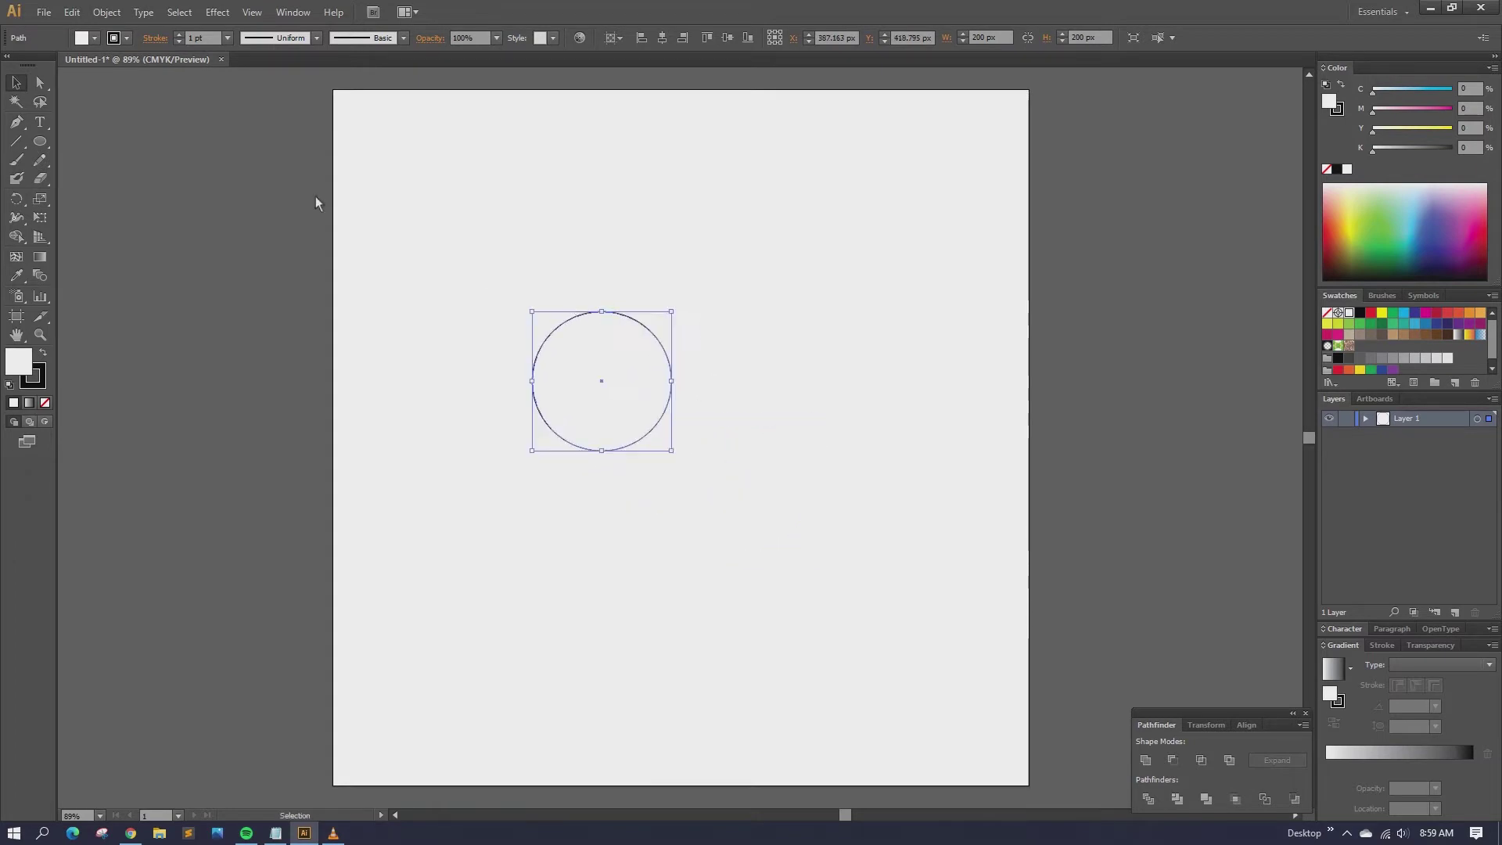
- Offset the circle's path by -40 px to add a concentric inner circle
left_click(71, 12)
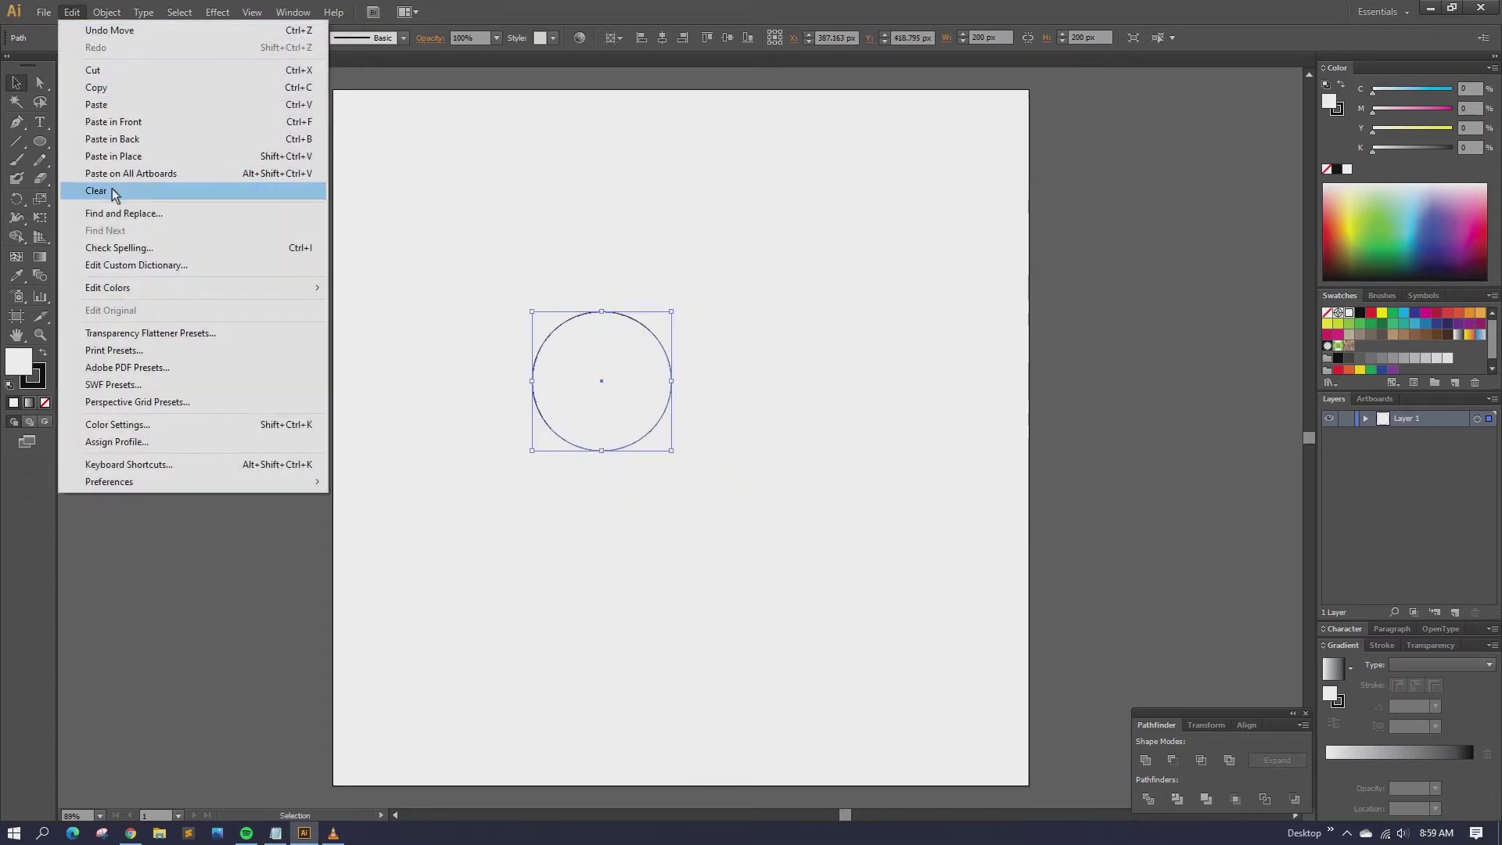
mouse_move(108, 13)
mouse_move(261, 687)
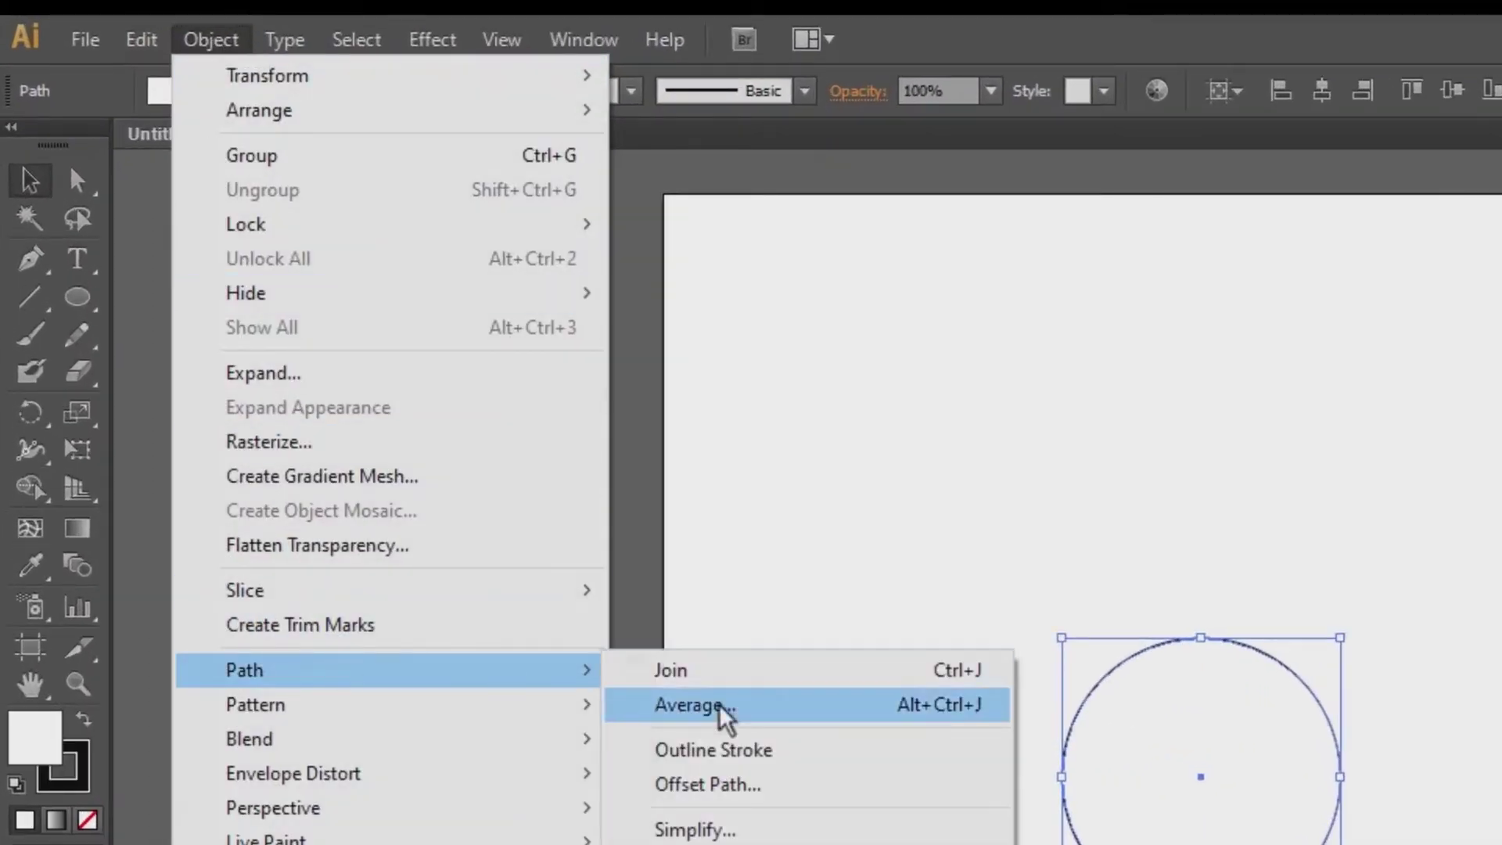
left_click(720, 785)
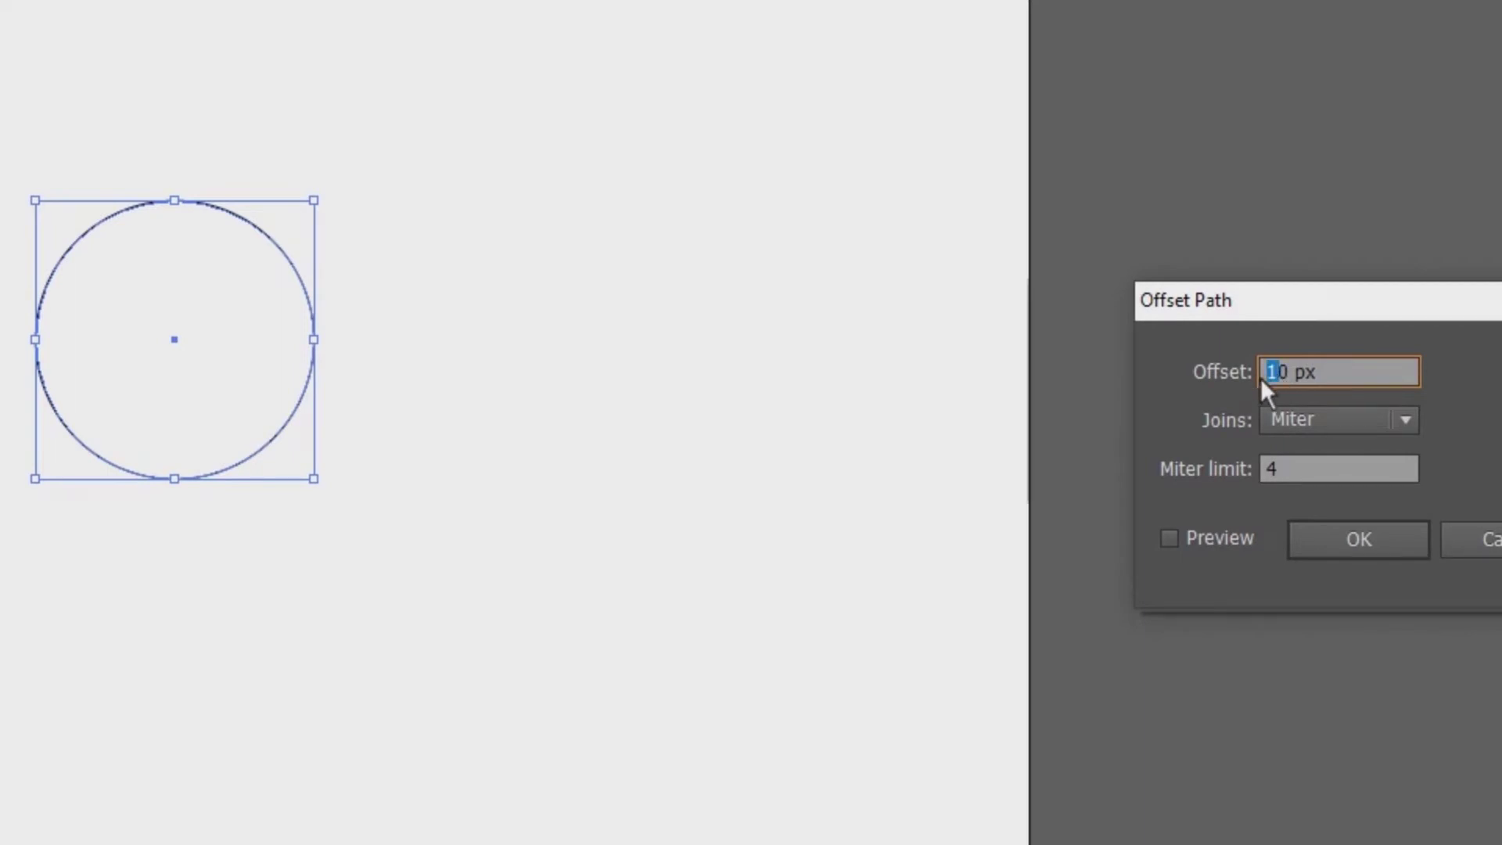
type("-4")
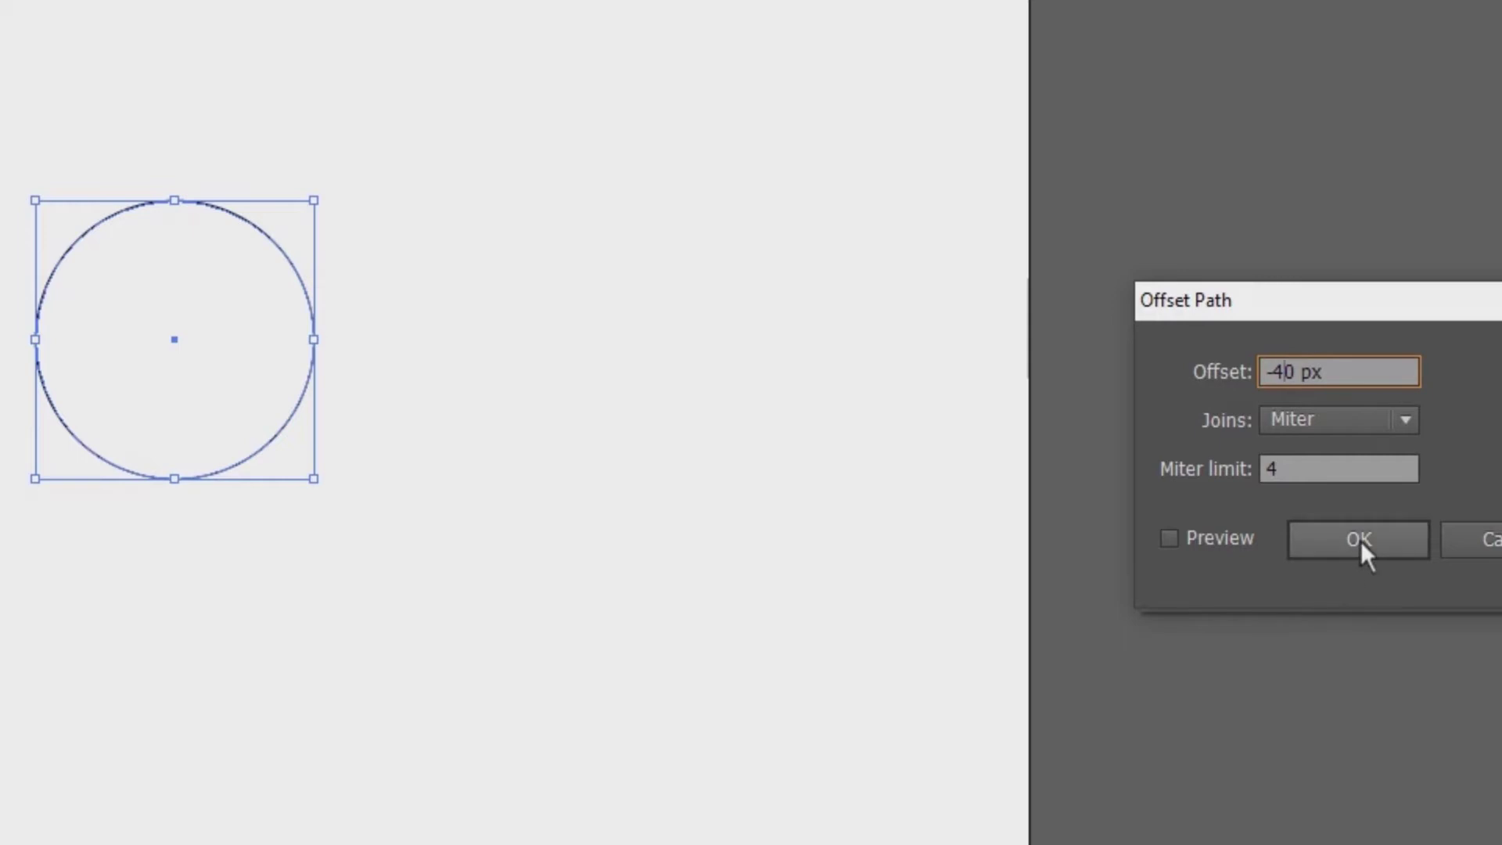
left_click(1217, 538)
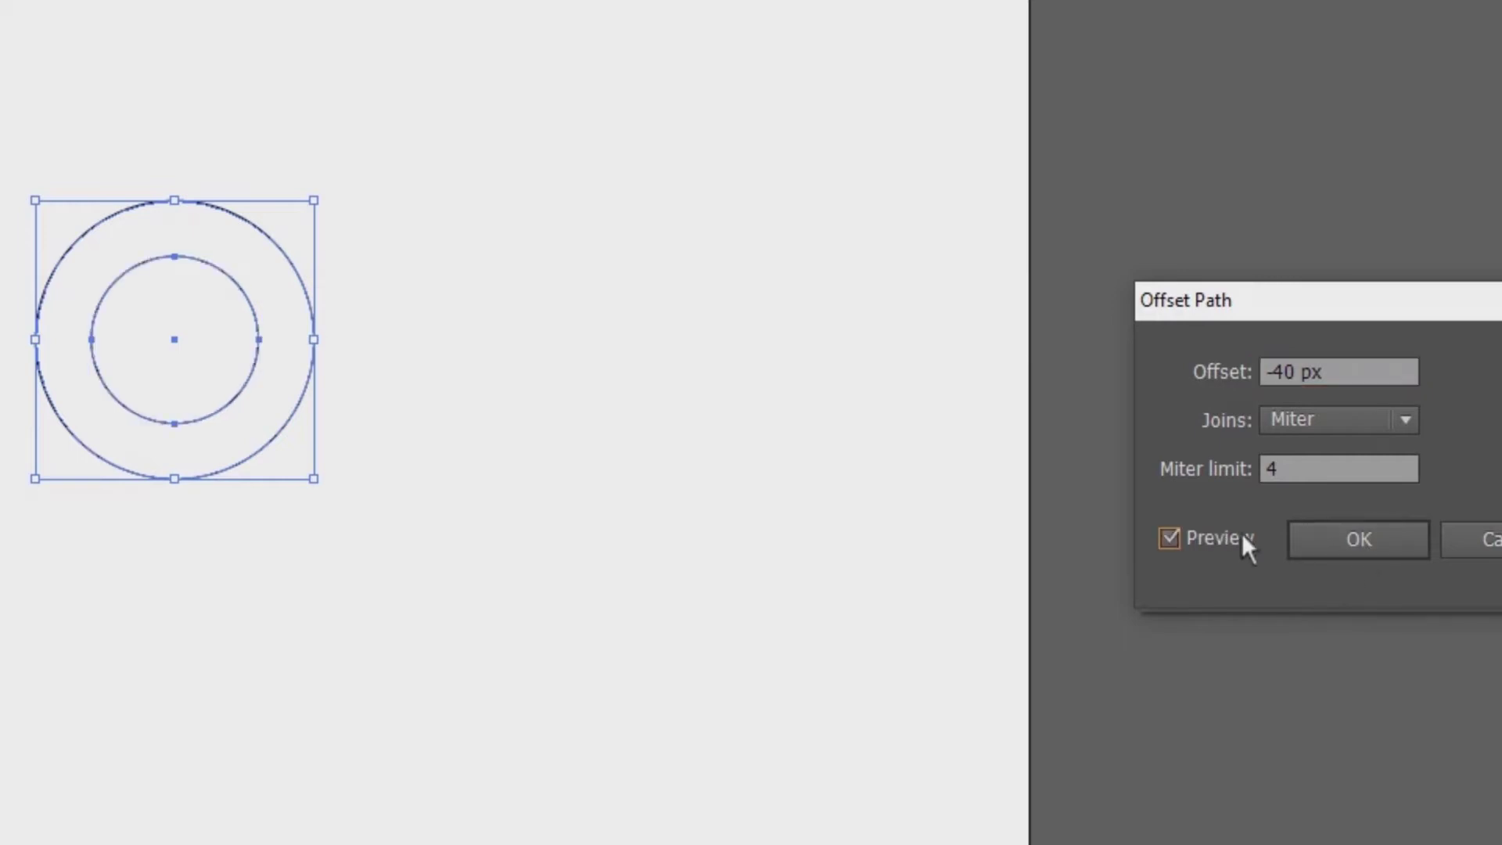
left_click(1359, 538)
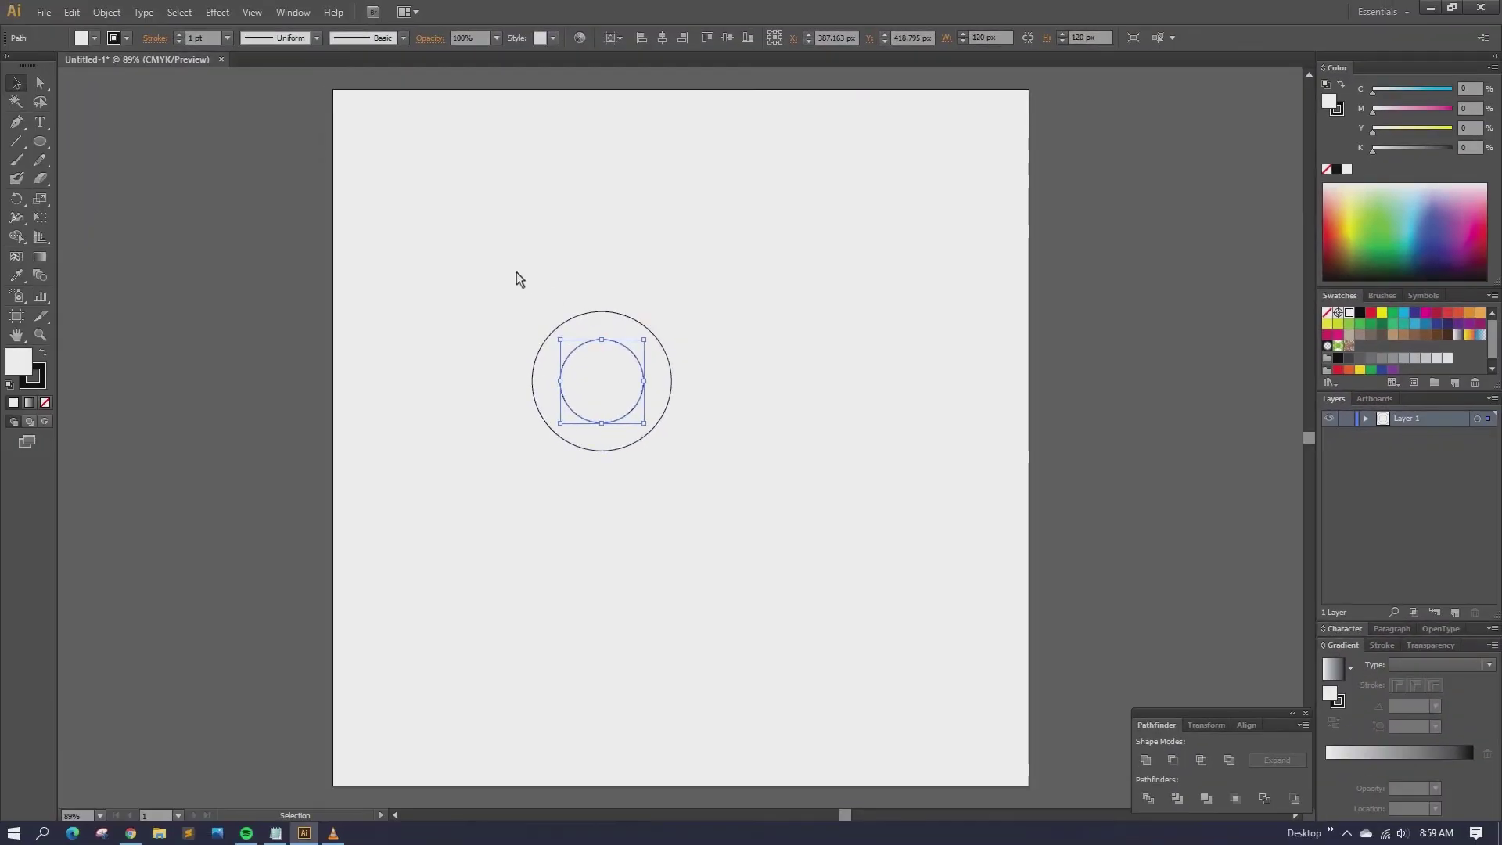
- Select both concentric circles, copy them and paste the copies in place
left_click_drag(516, 272, 739, 473)
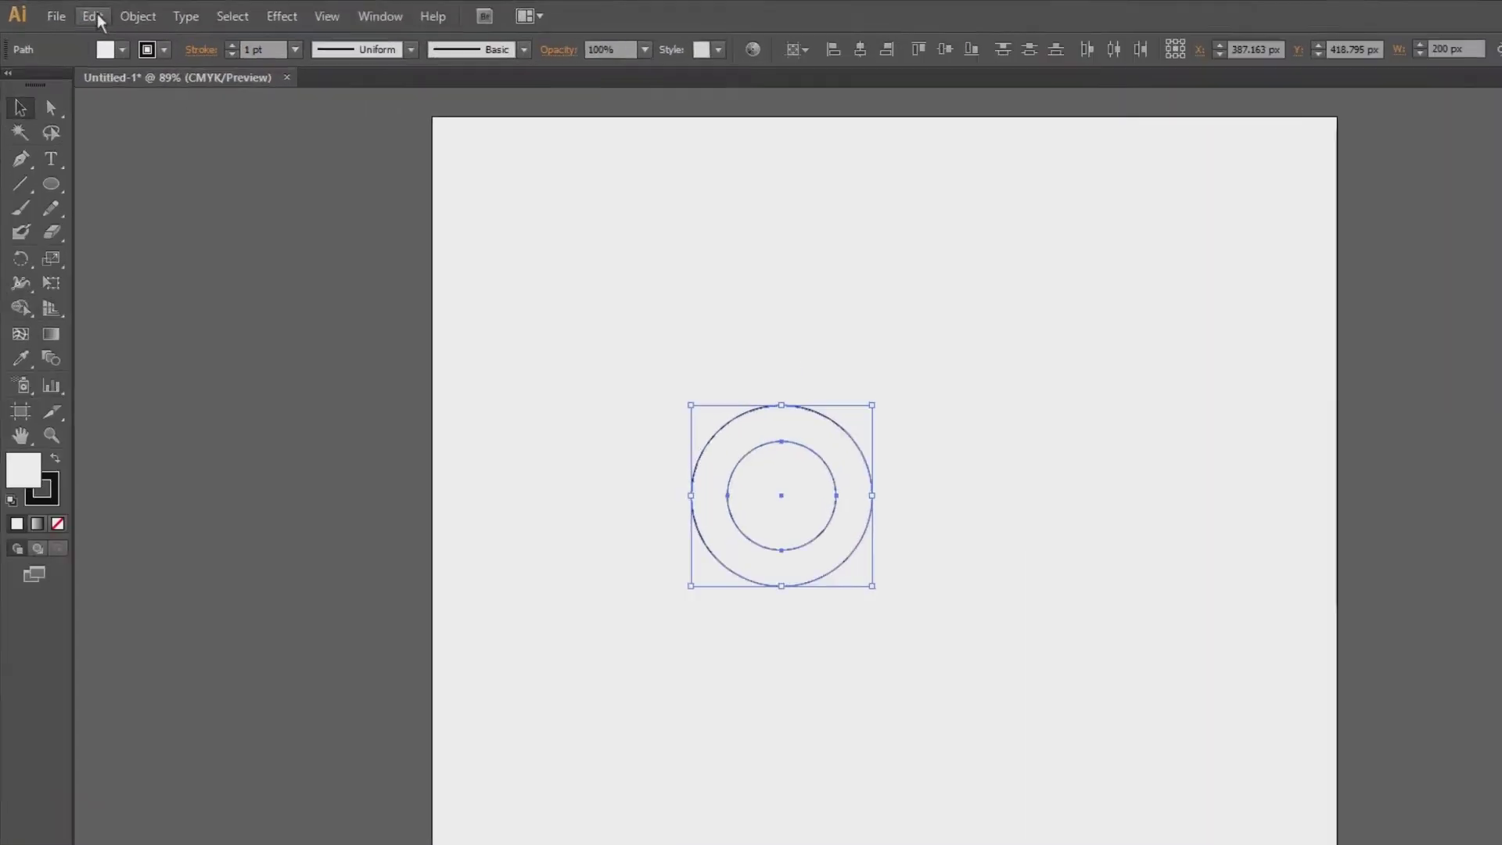
left_click(71, 12)
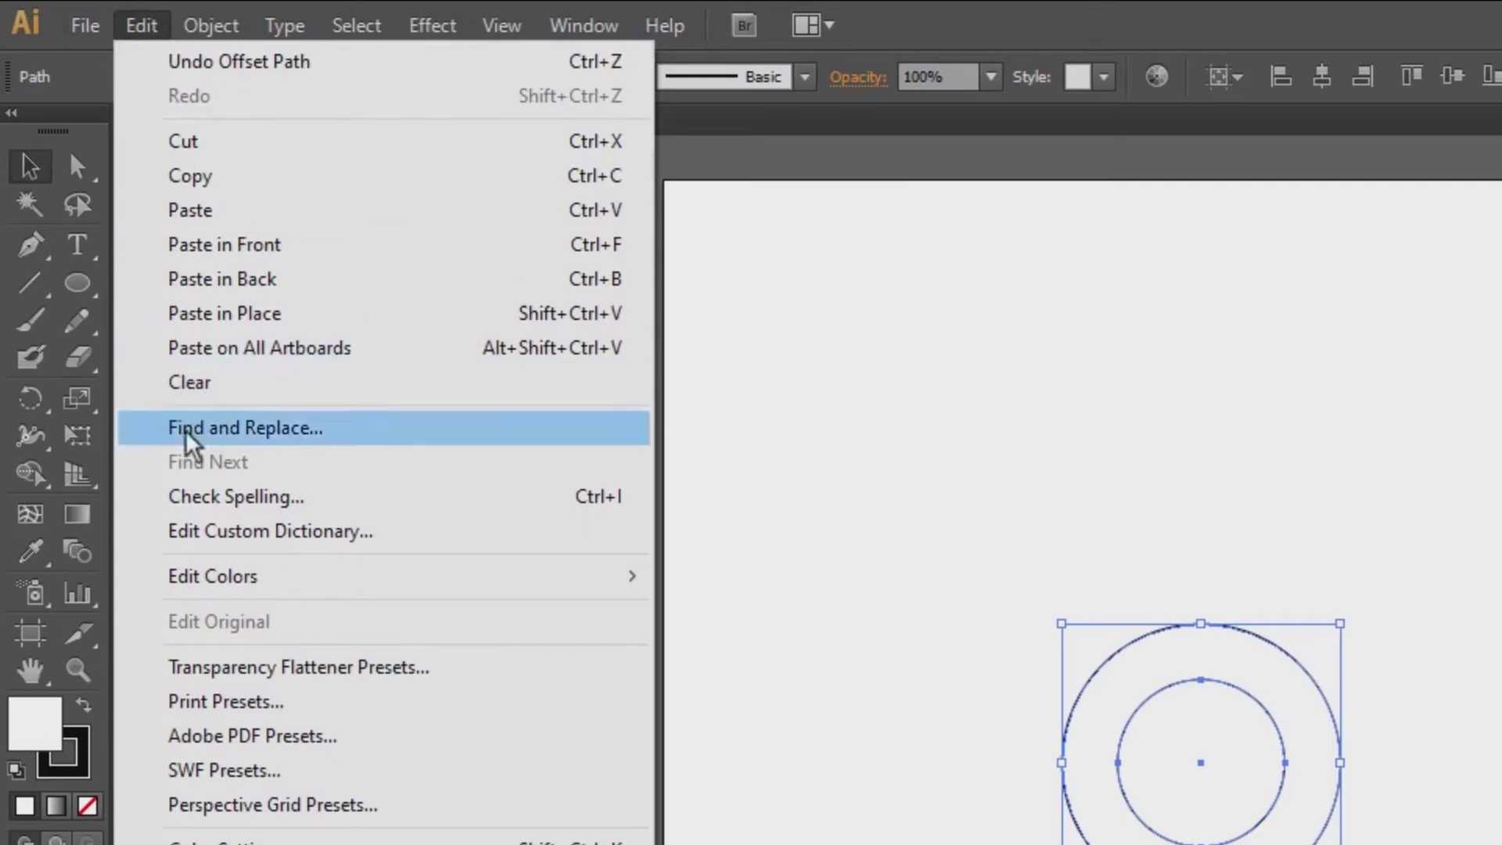
left_click(213, 182)
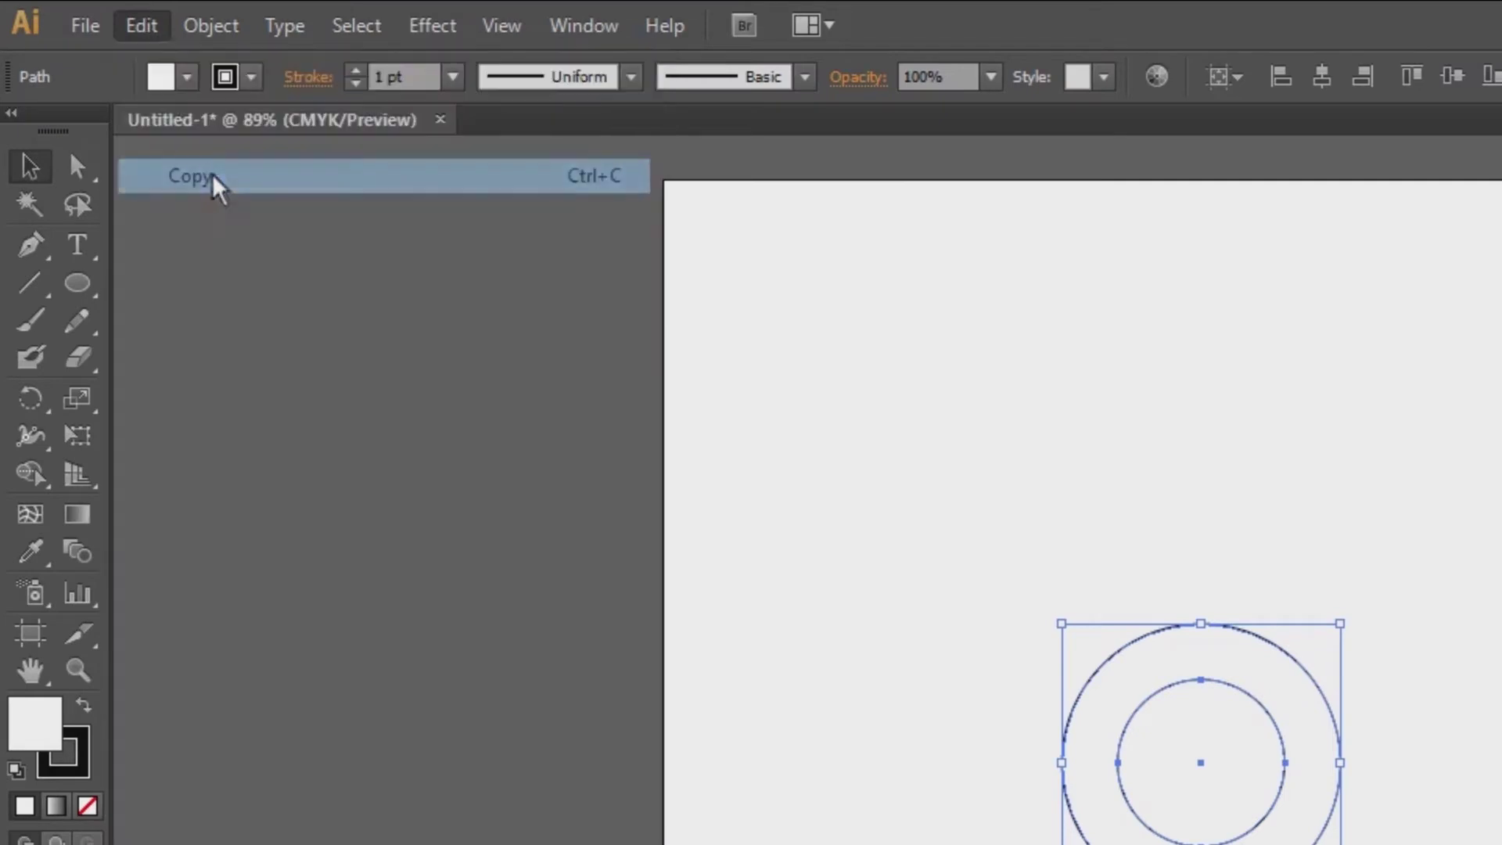
left_click(138, 26)
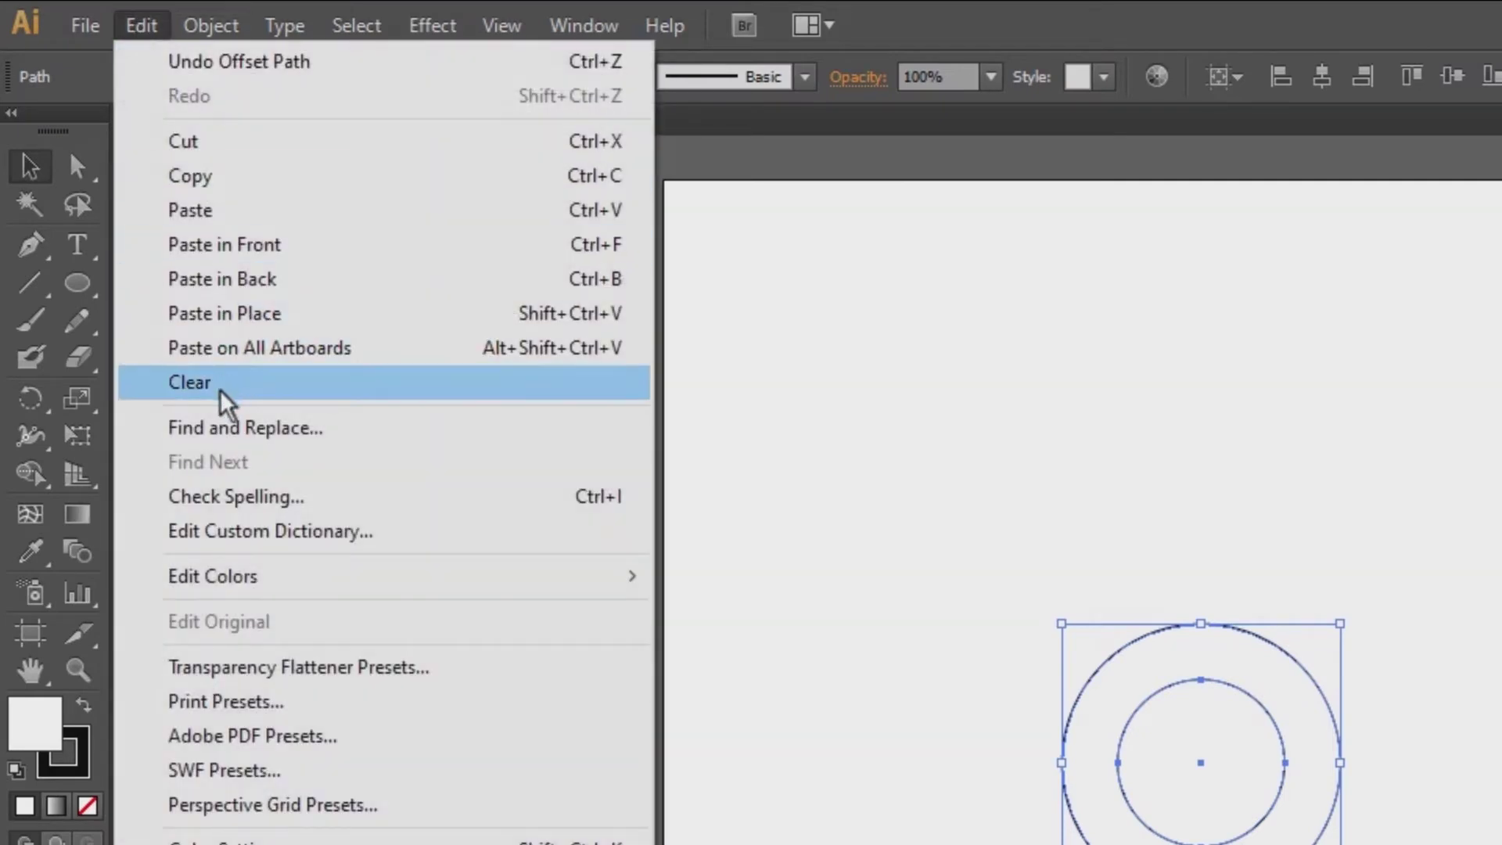
left_click(225, 314)
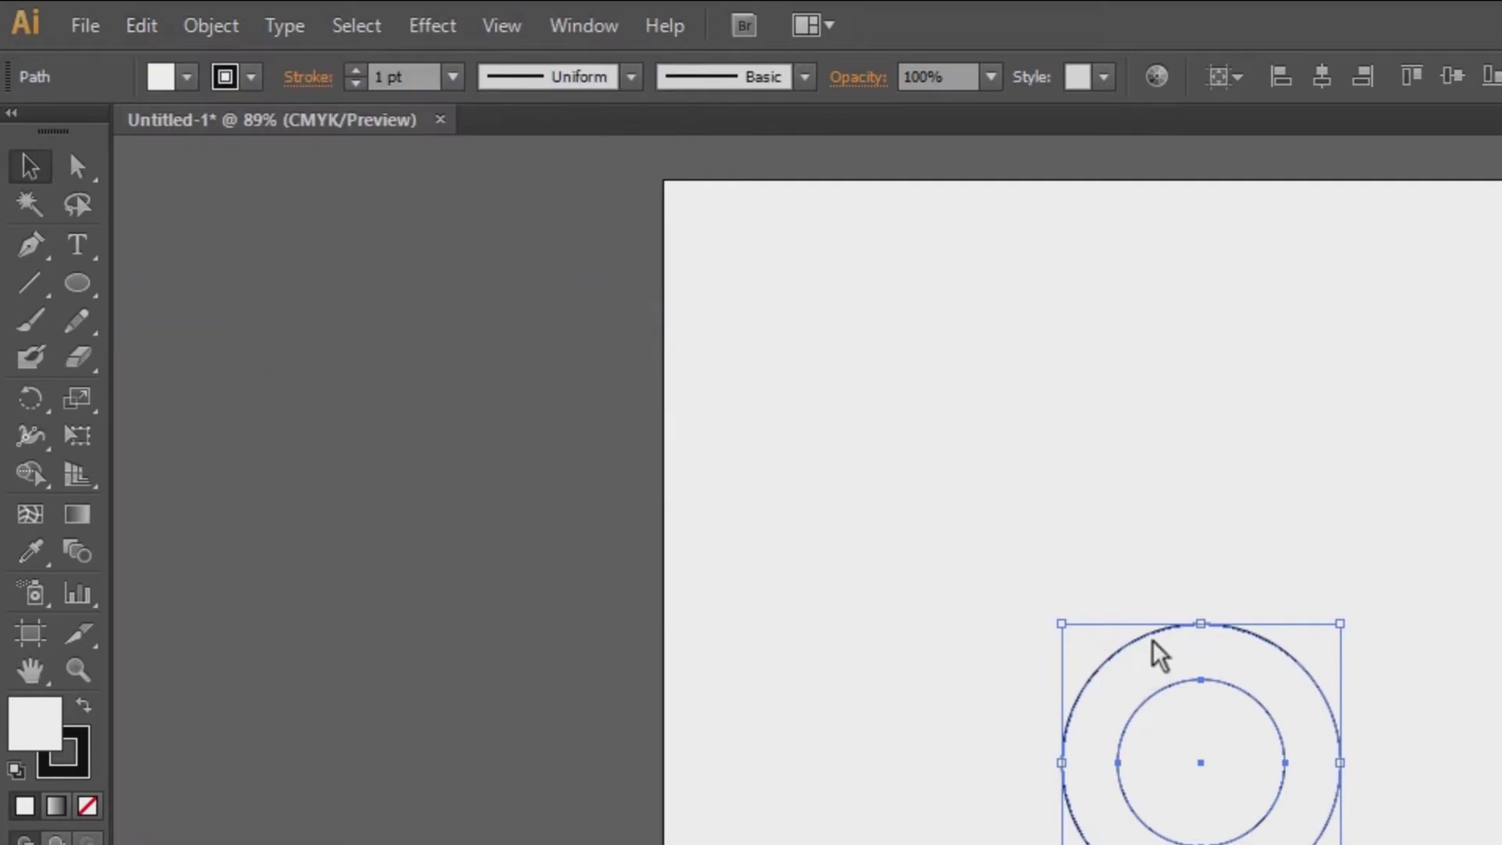
- Open the Transform effect for the pasted circles with preview enabled and set the horizontal move to 120 px
left_click(444, 28)
mouse_move(702, 280)
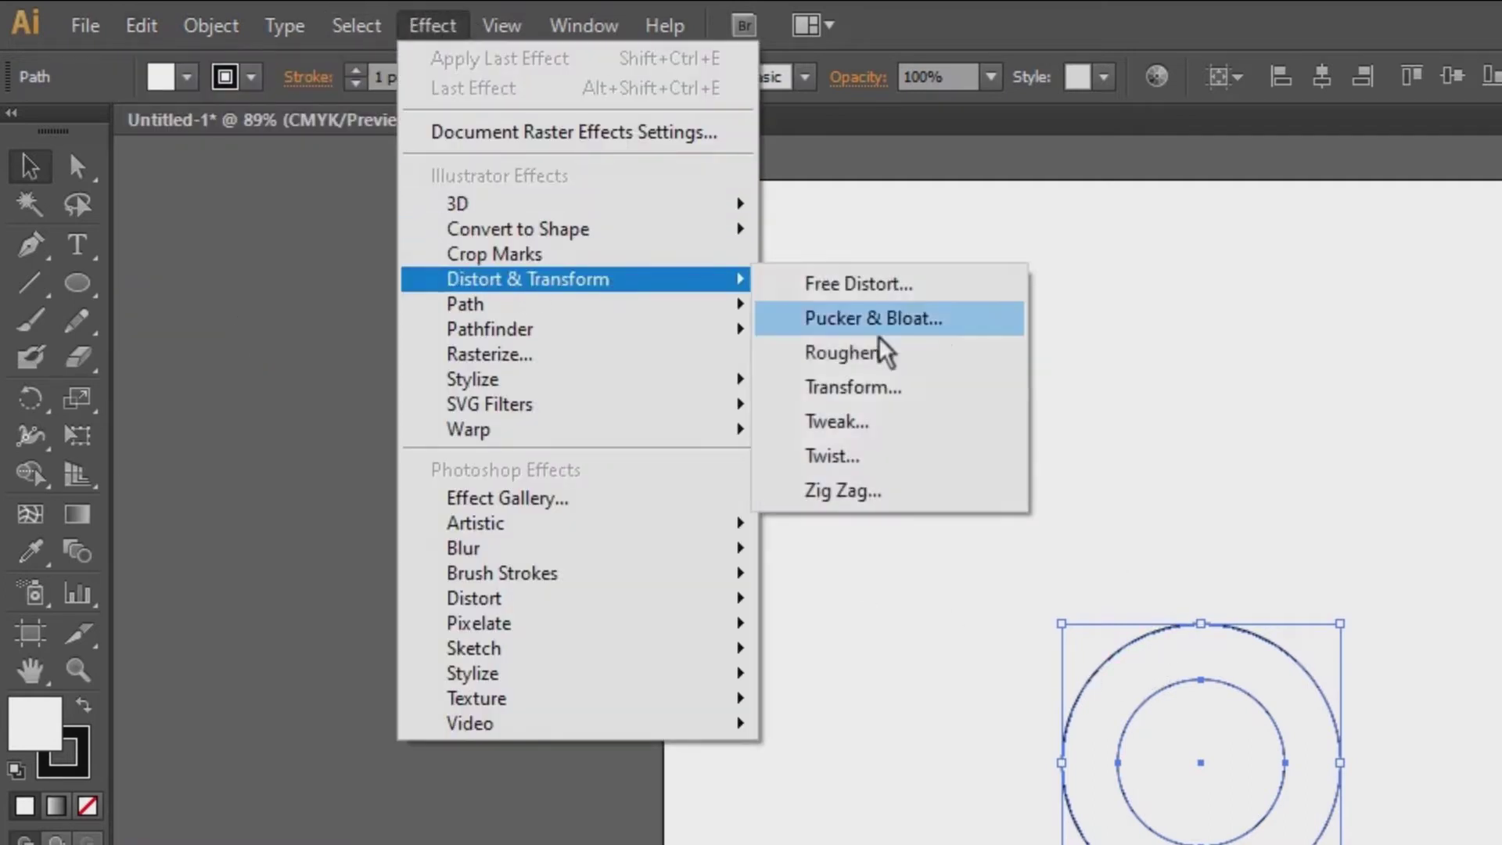
left_click(874, 391)
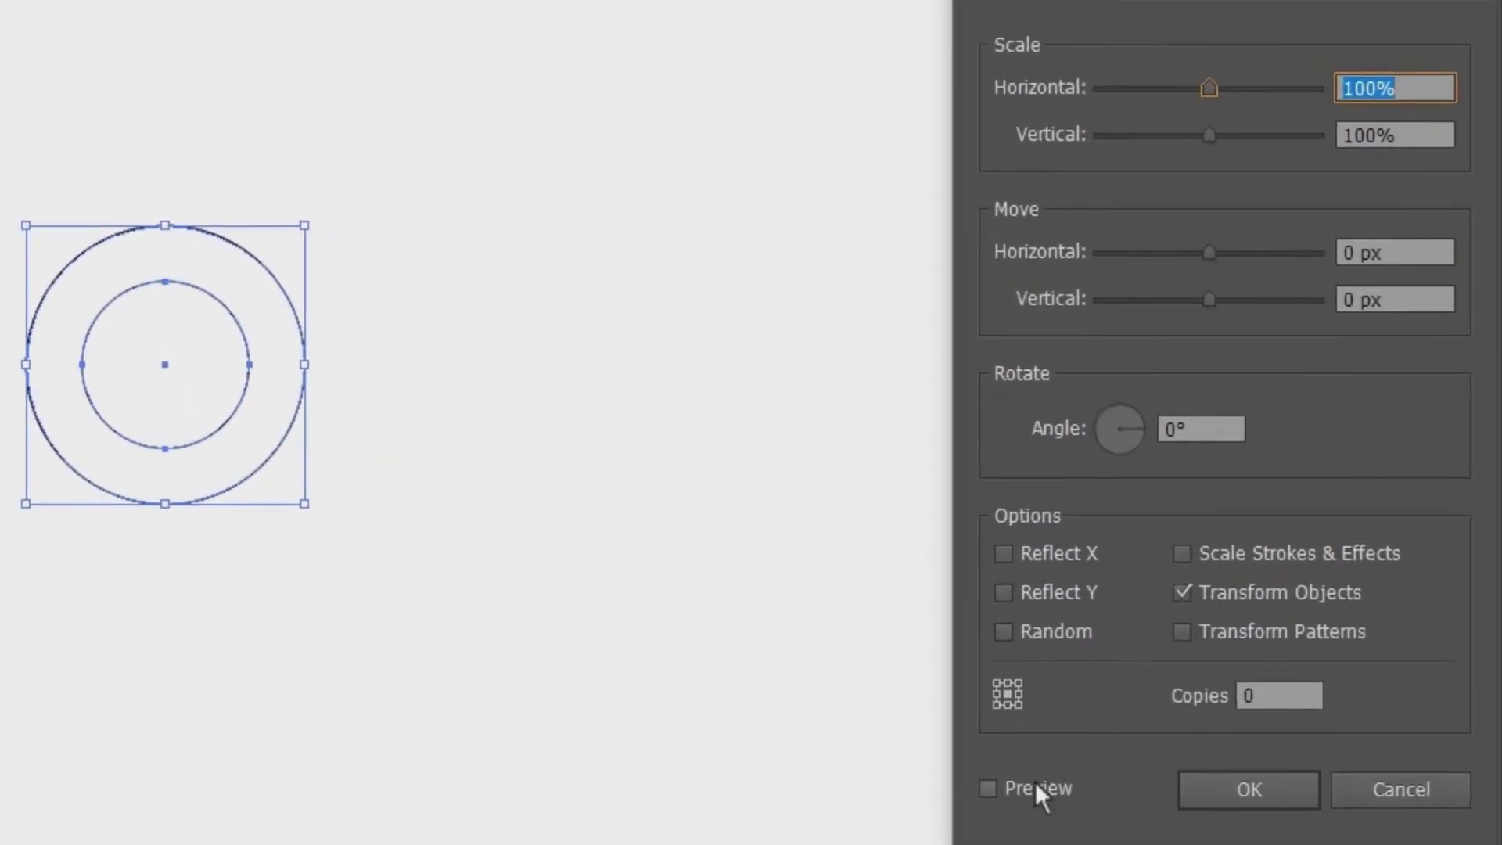
left_click(1036, 592)
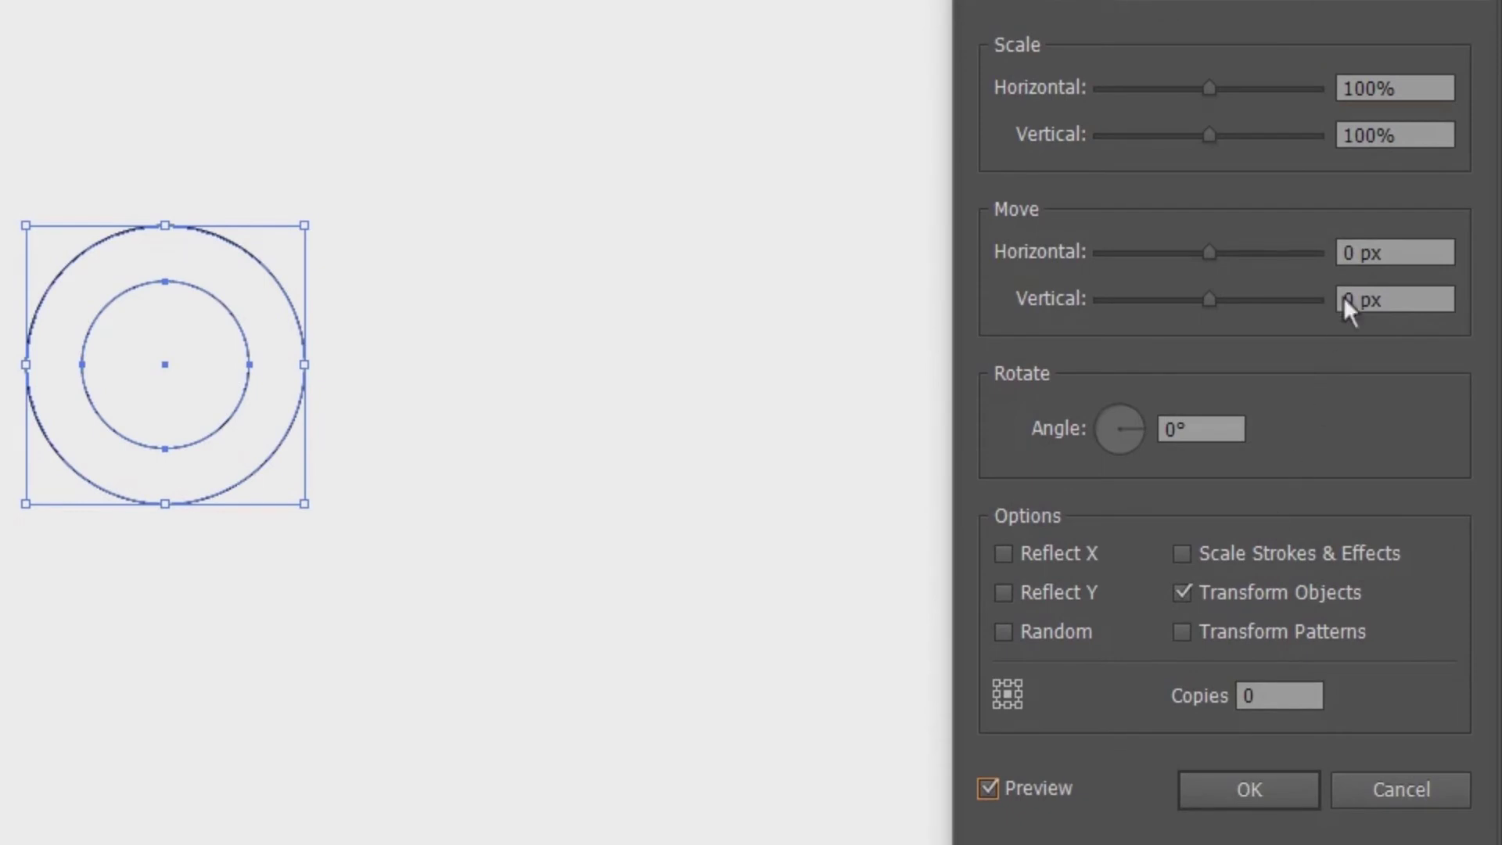
left_click(1353, 252)
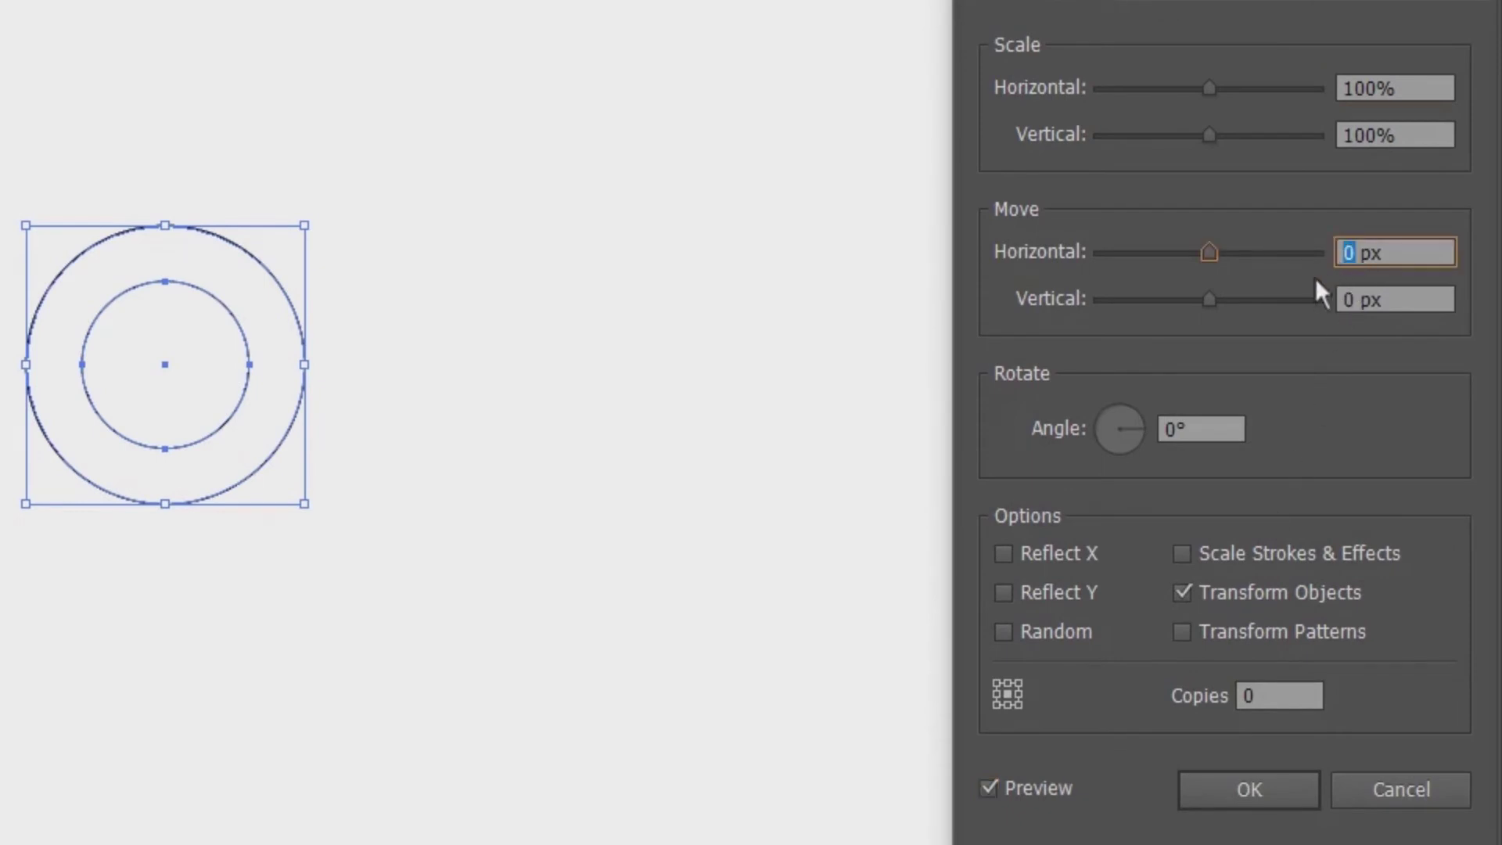
type("120")
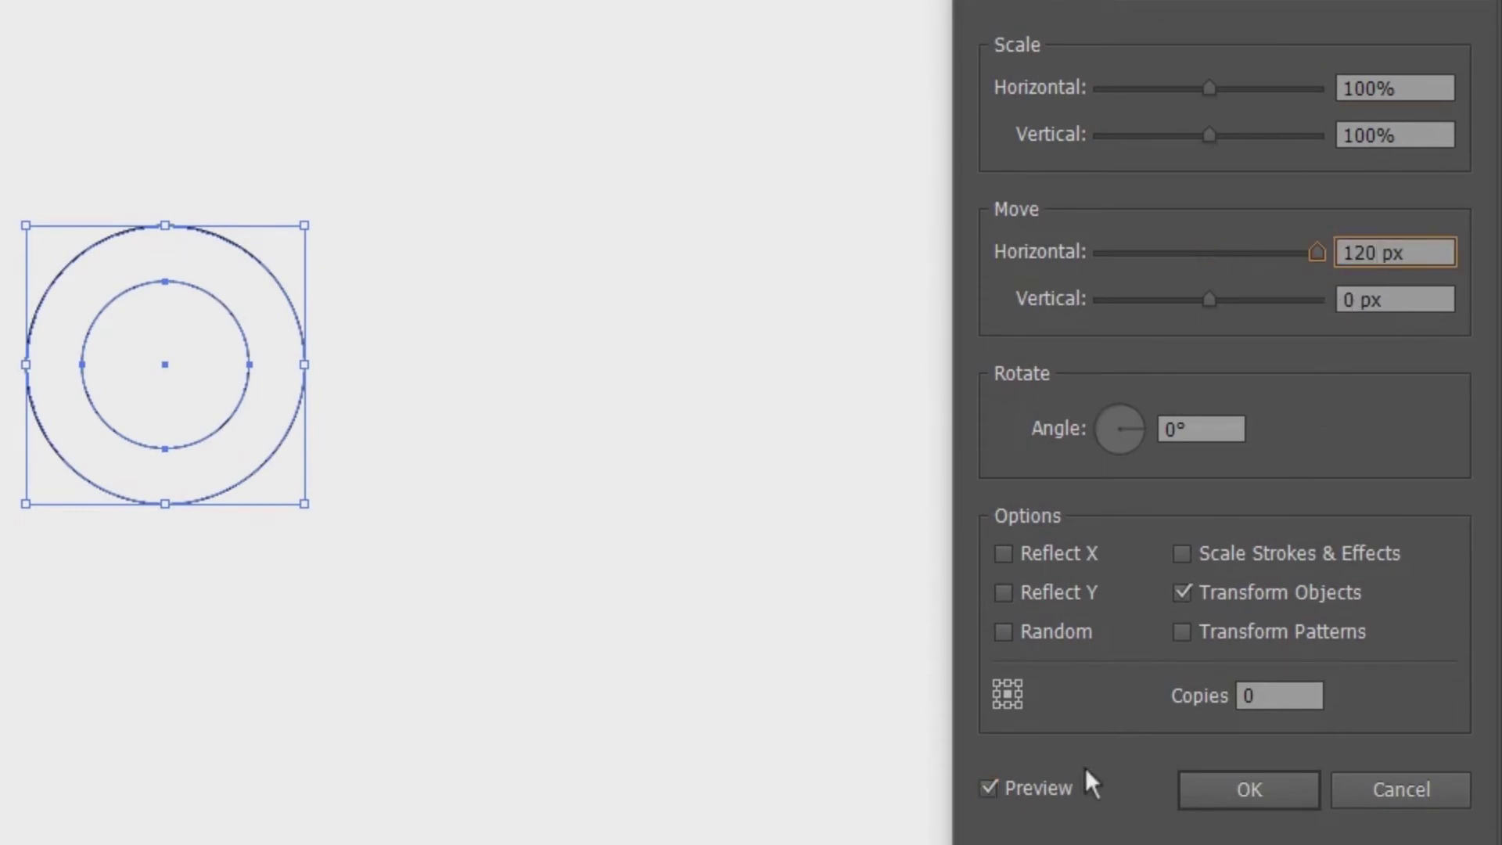
- Try shorter horizontal moves of 44 px and 69 px for the Transform effect, checking the preview
left_click(1049, 783)
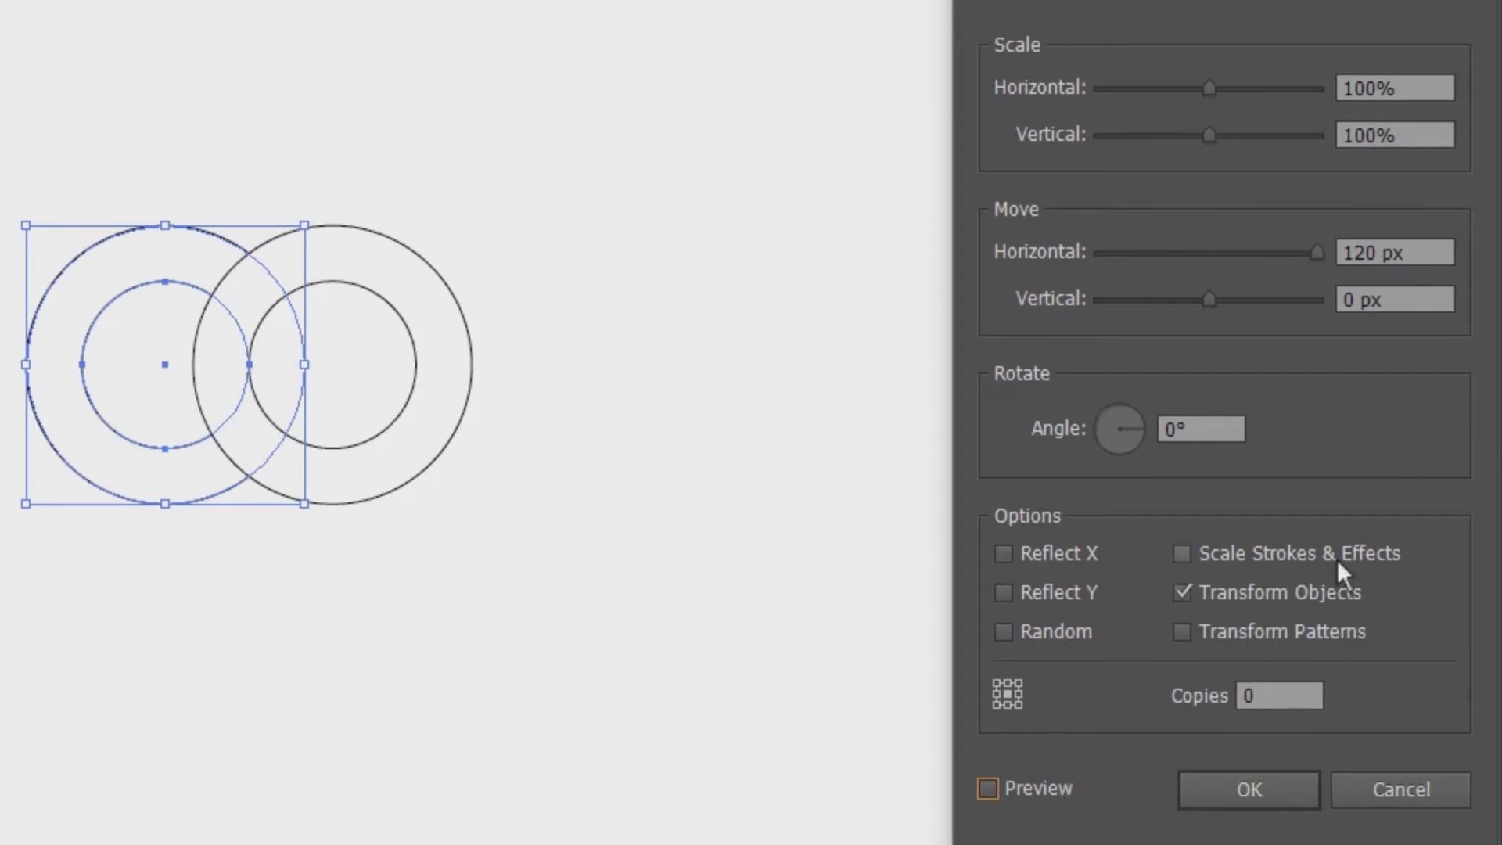
left_click_drag(1317, 252, 1252, 264)
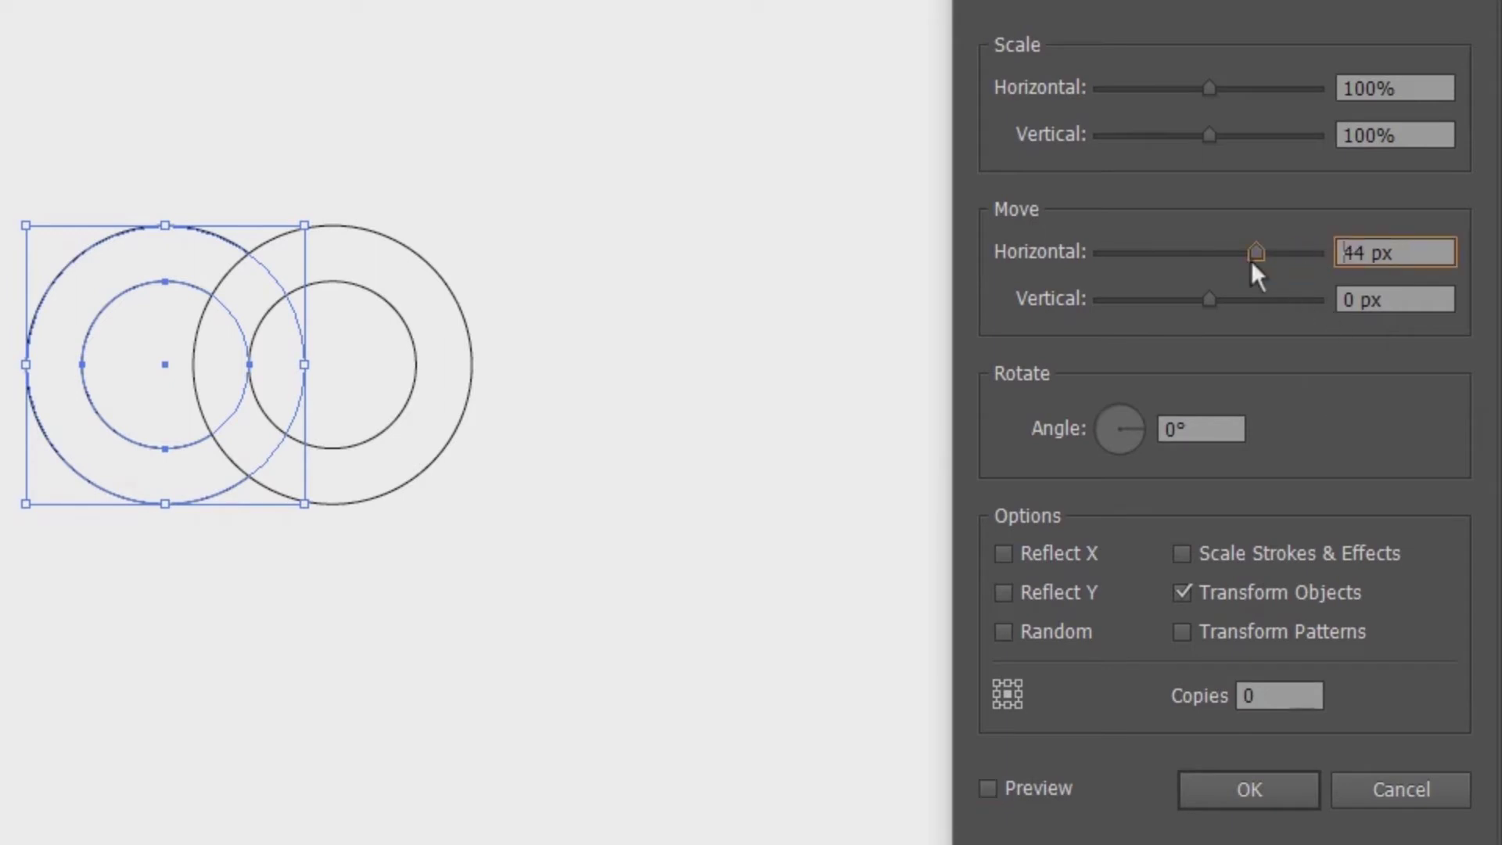
left_click(1039, 781)
left_click_drag(1267, 251, 1285, 251)
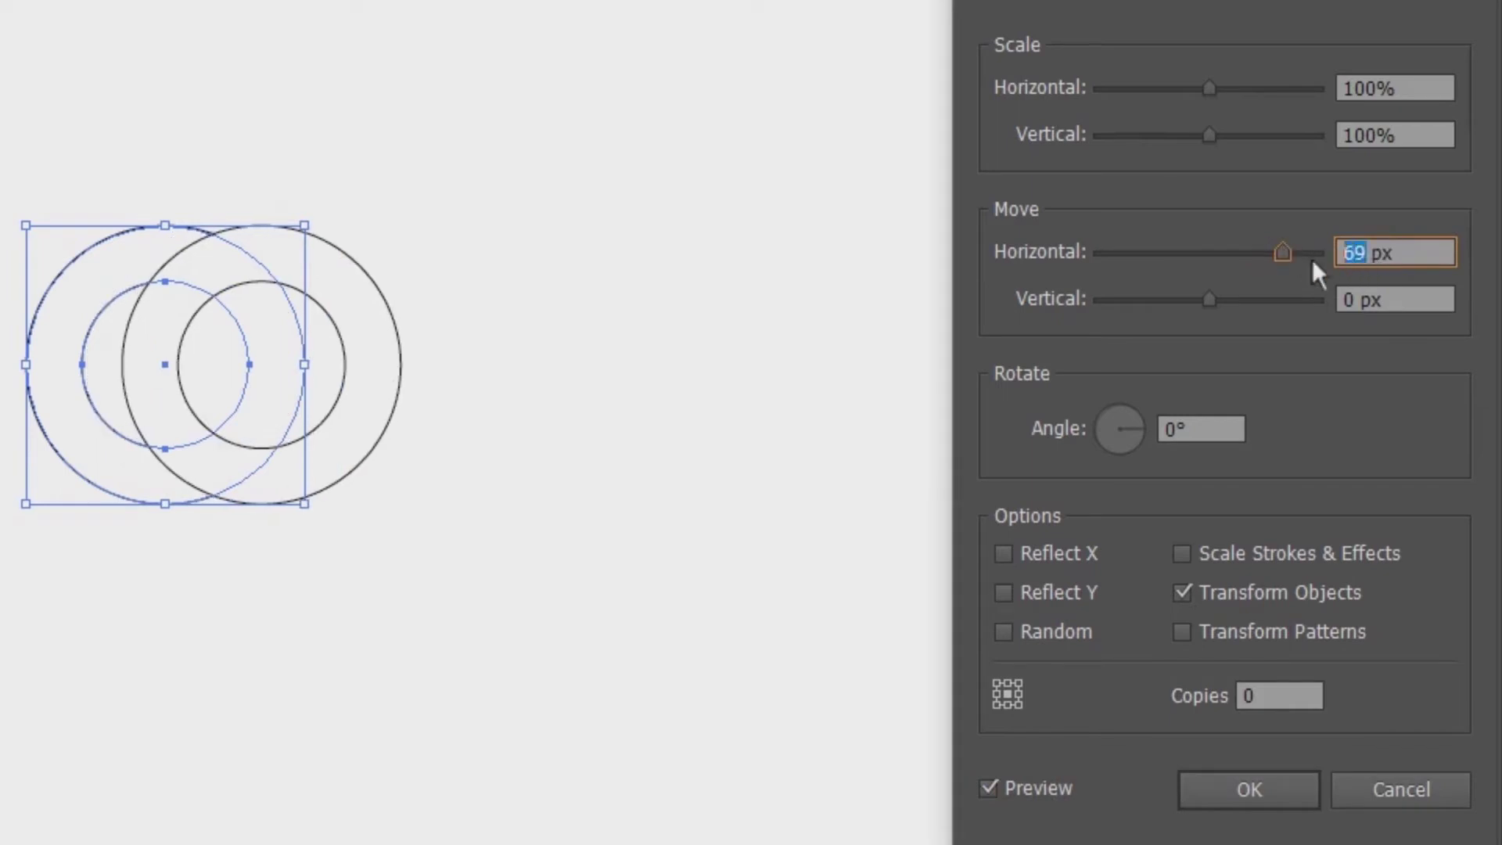
- Set the Transform effect's horizontal move back to 120 px, check the preview and apply it
type("120")
left_click(1050, 781)
left_click(1050, 781)
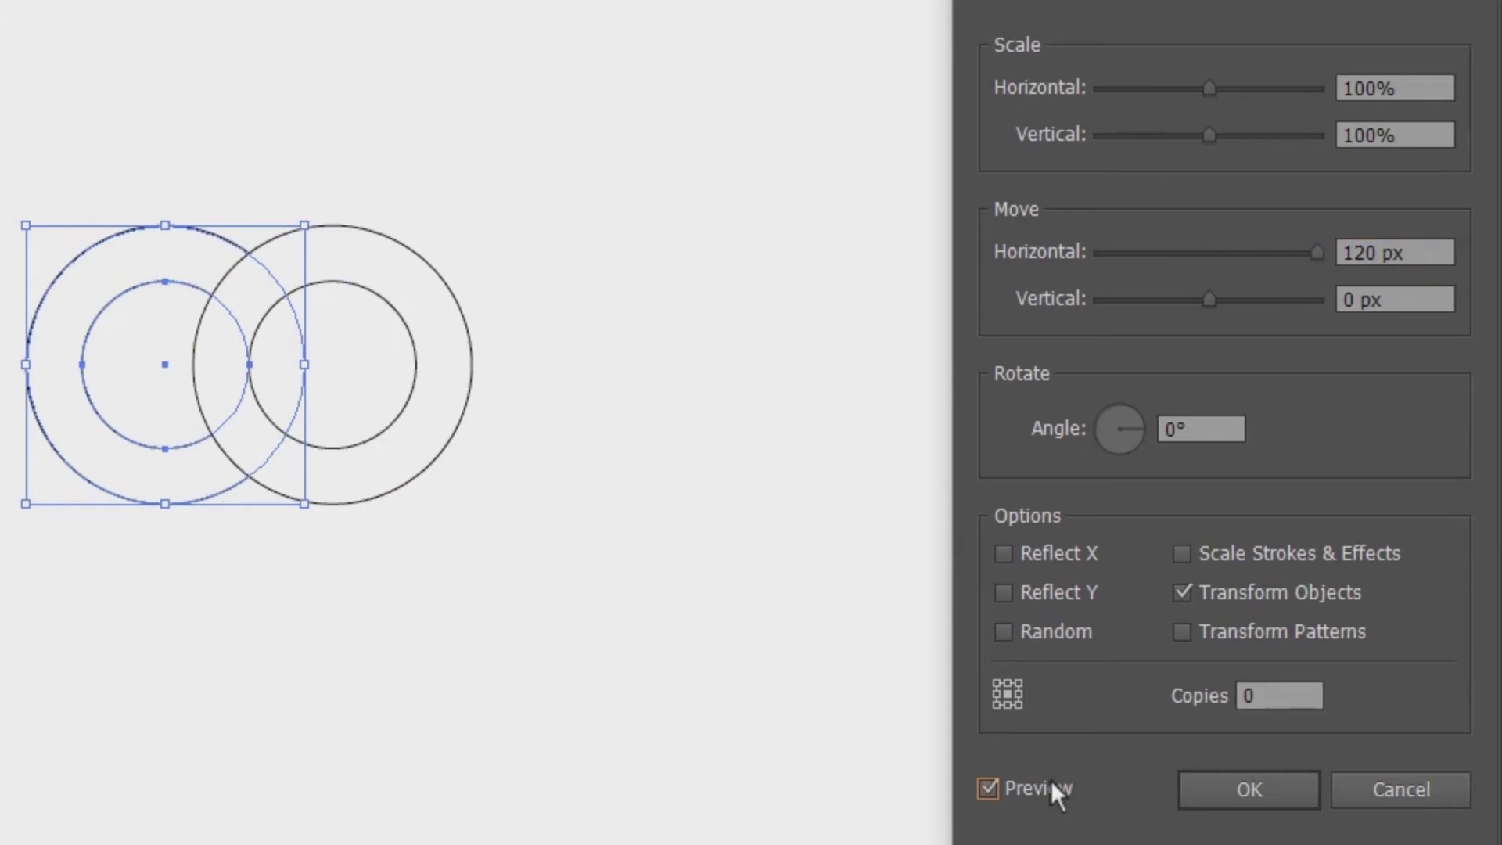
left_click(1255, 778)
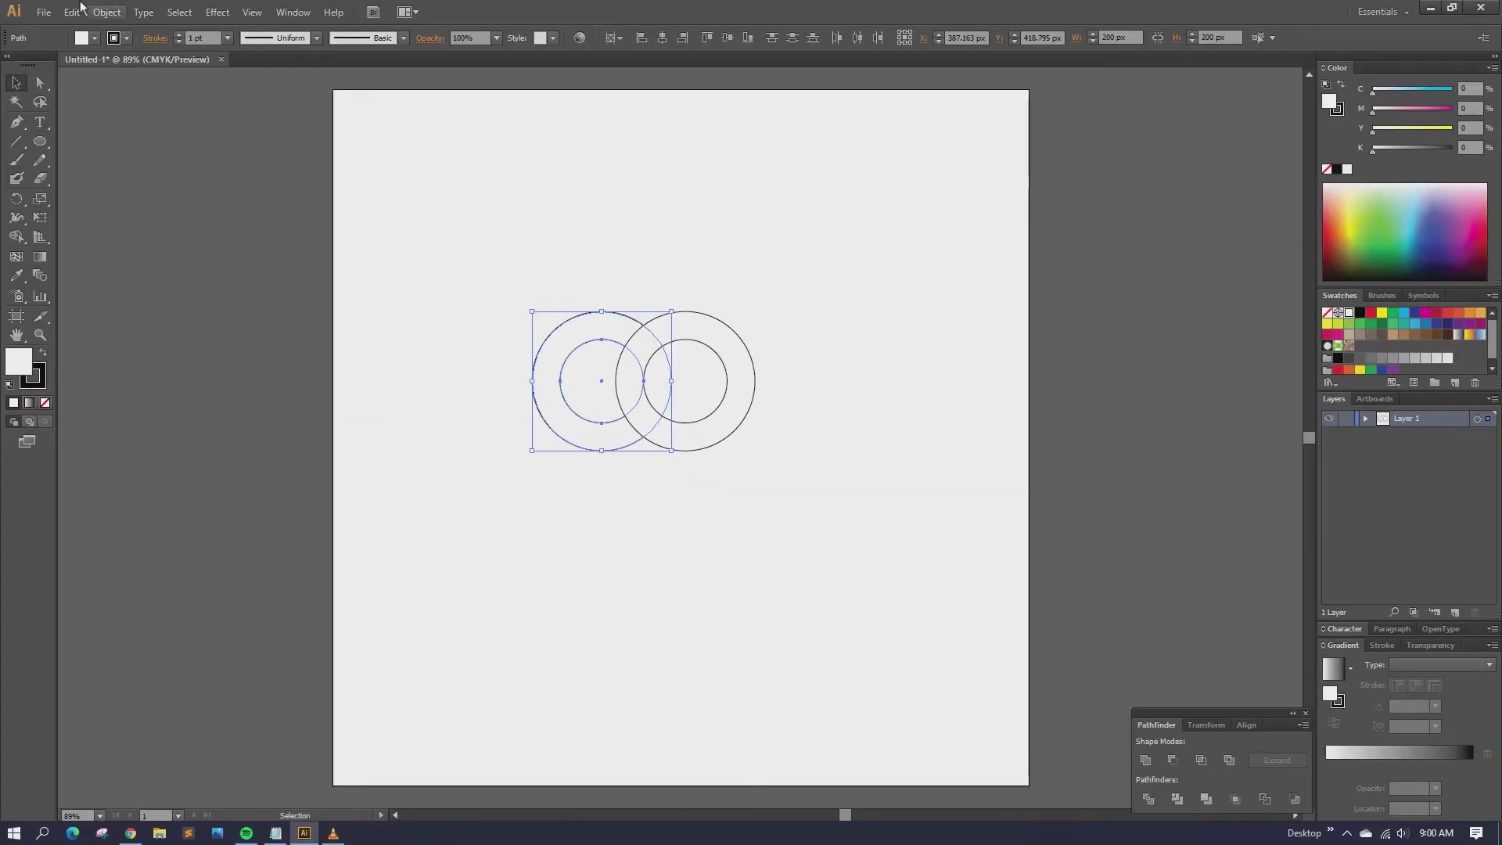
- Expand the appearance of the transformed pair of circles and deselect it
left_click(106, 12)
left_click(165, 196)
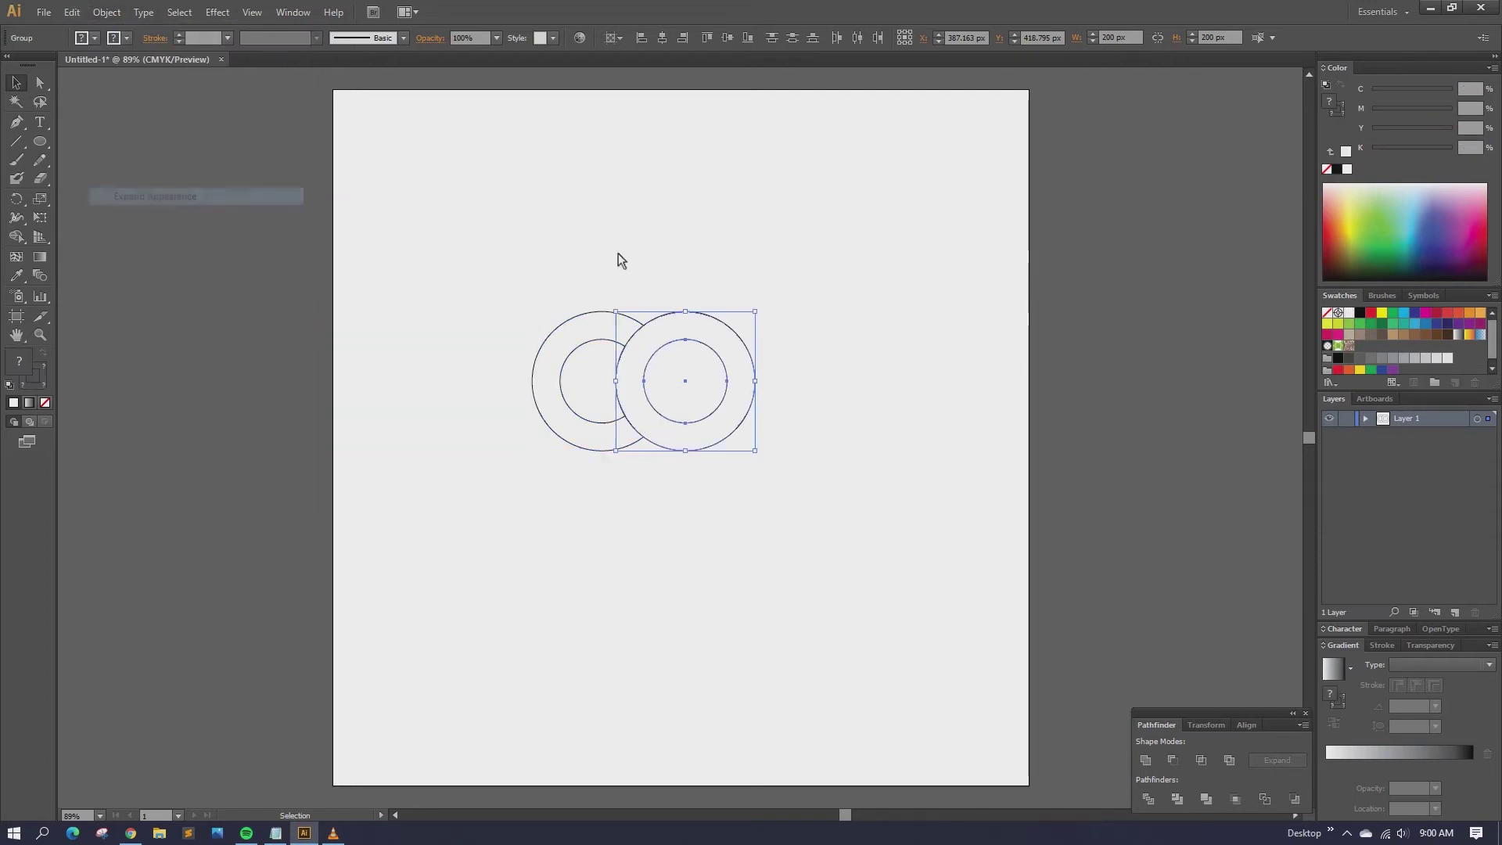
left_click(625, 253)
- Select both overlapping pairs of circles and set their fill to None
left_click_drag(496, 253, 821, 485)
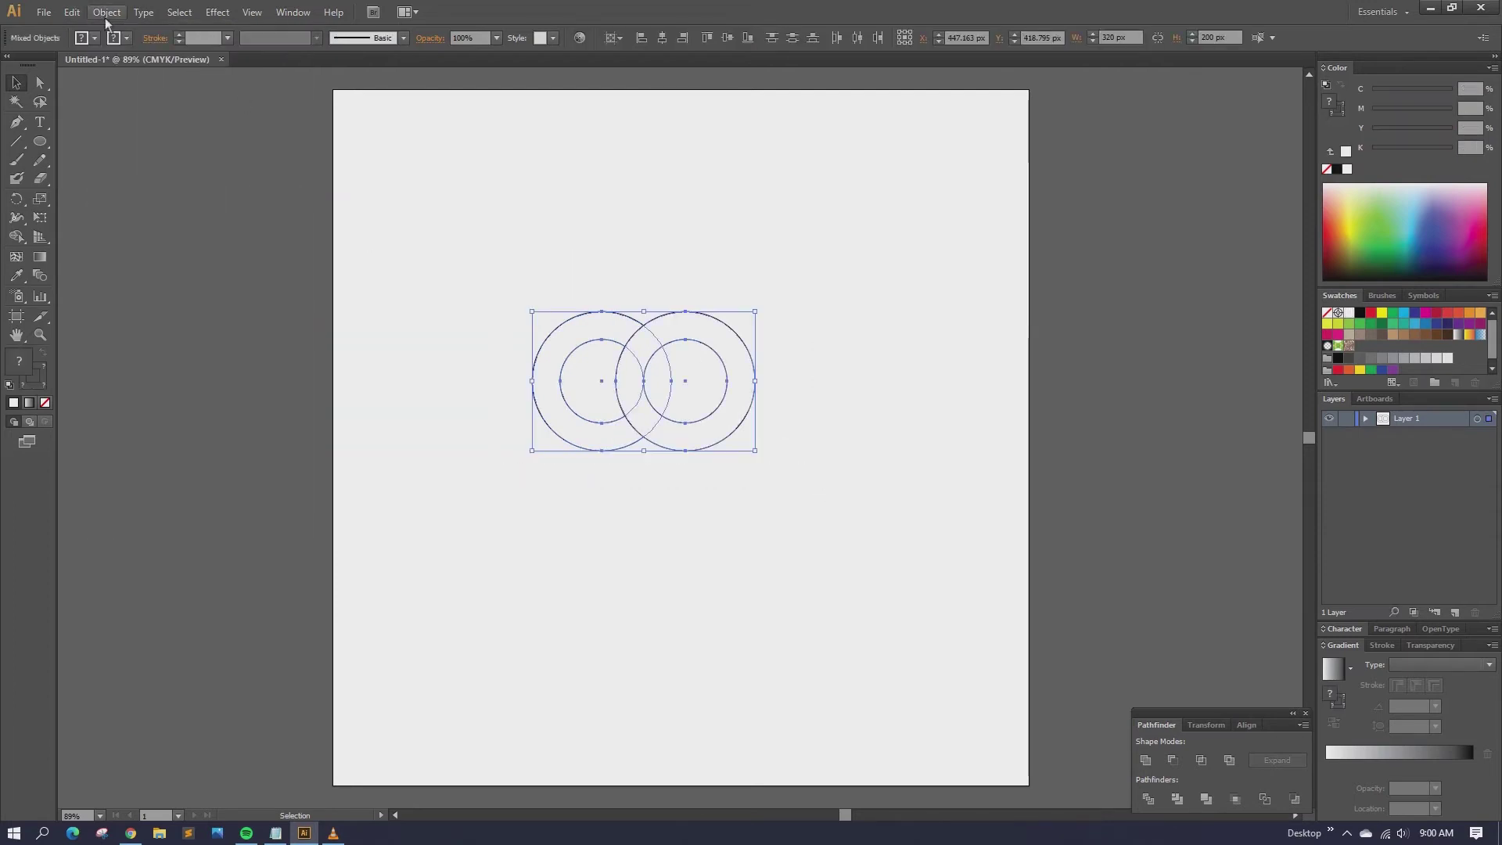
left_click(94, 38)
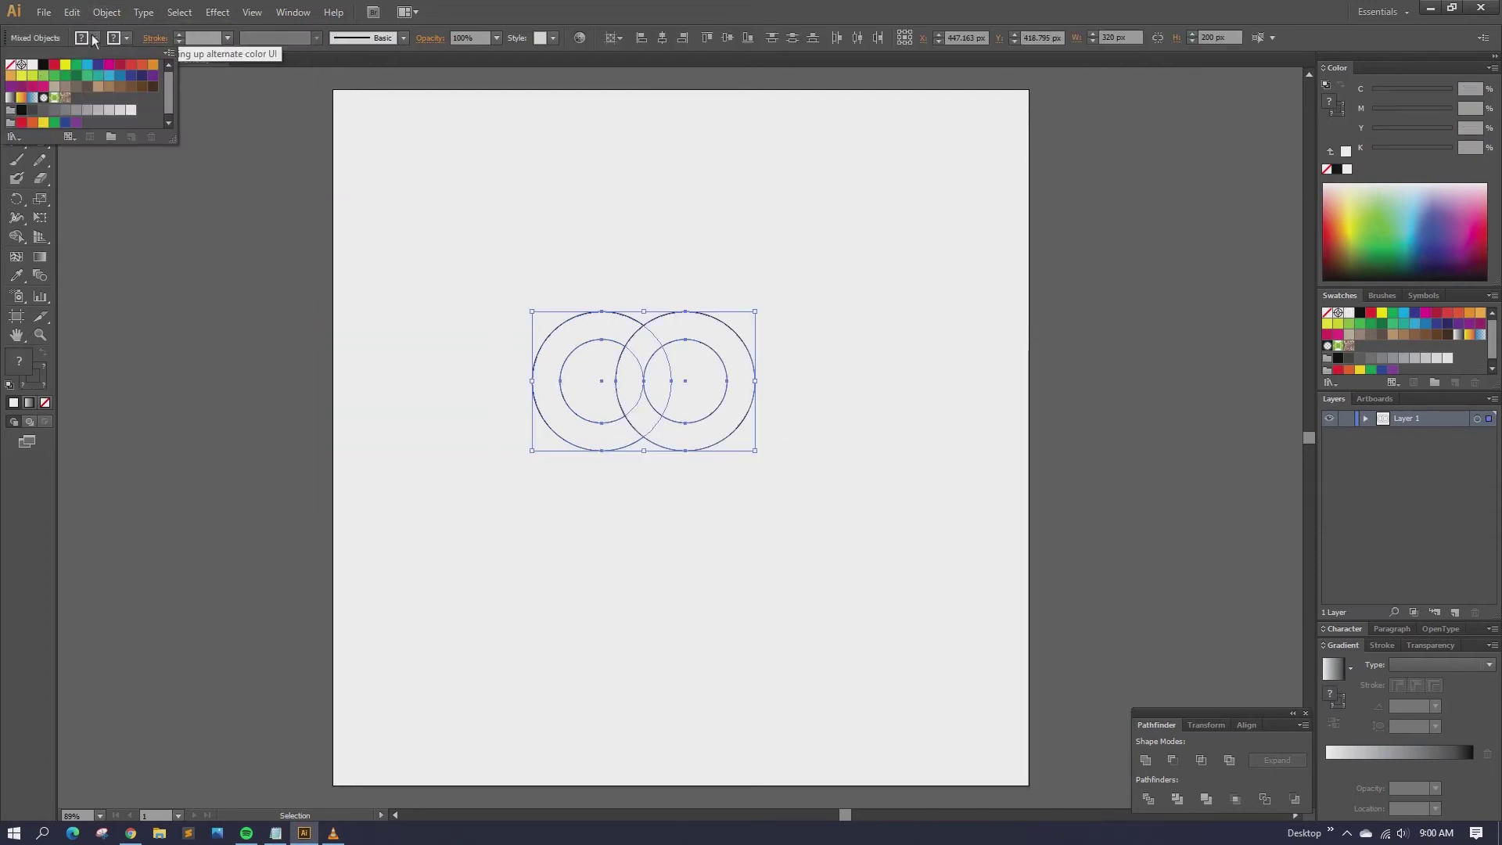
left_click(9, 65)
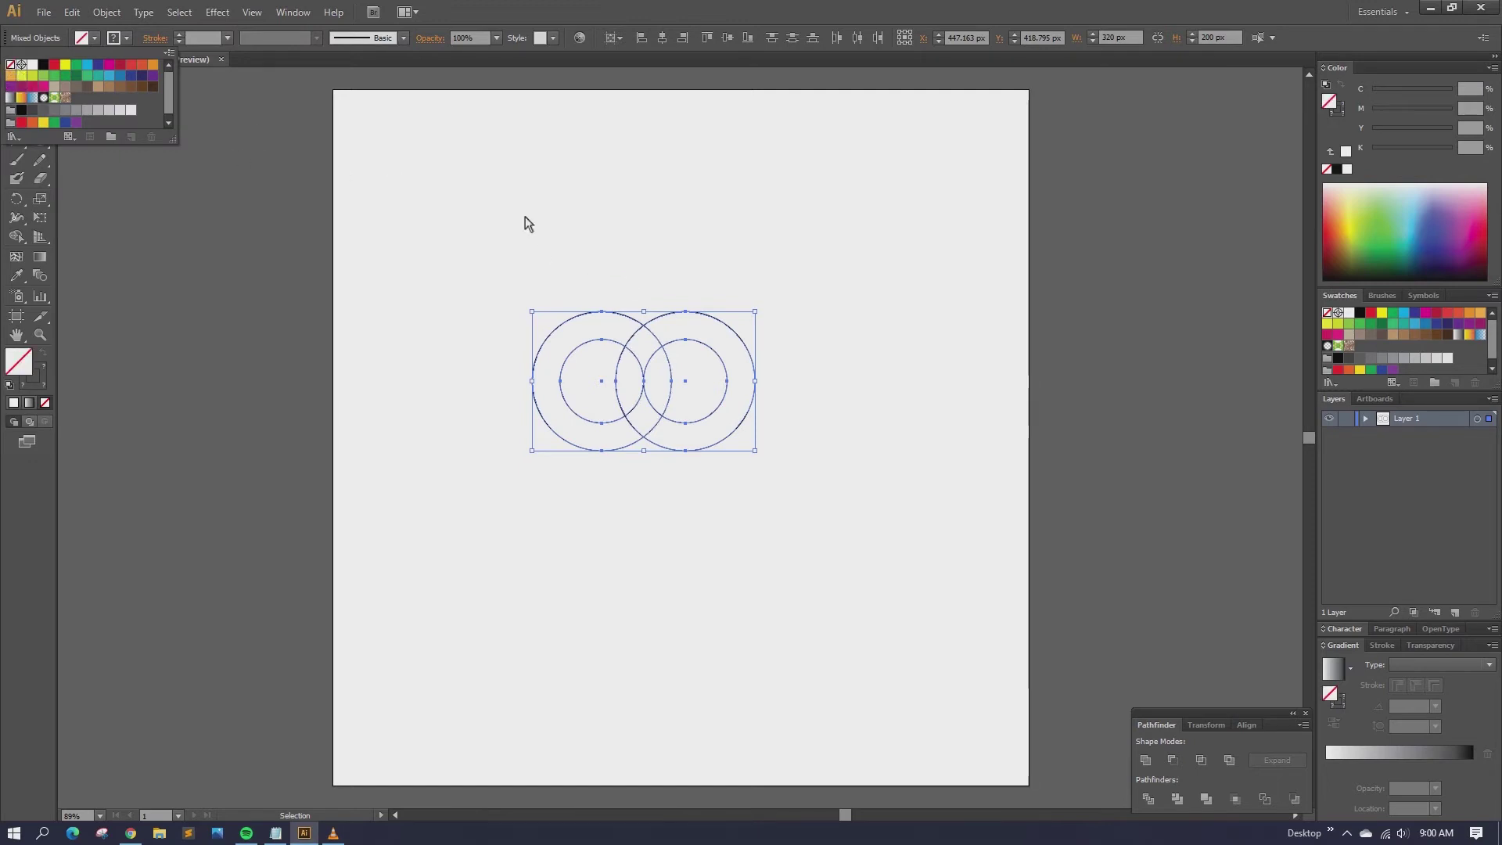
left_click(638, 281)
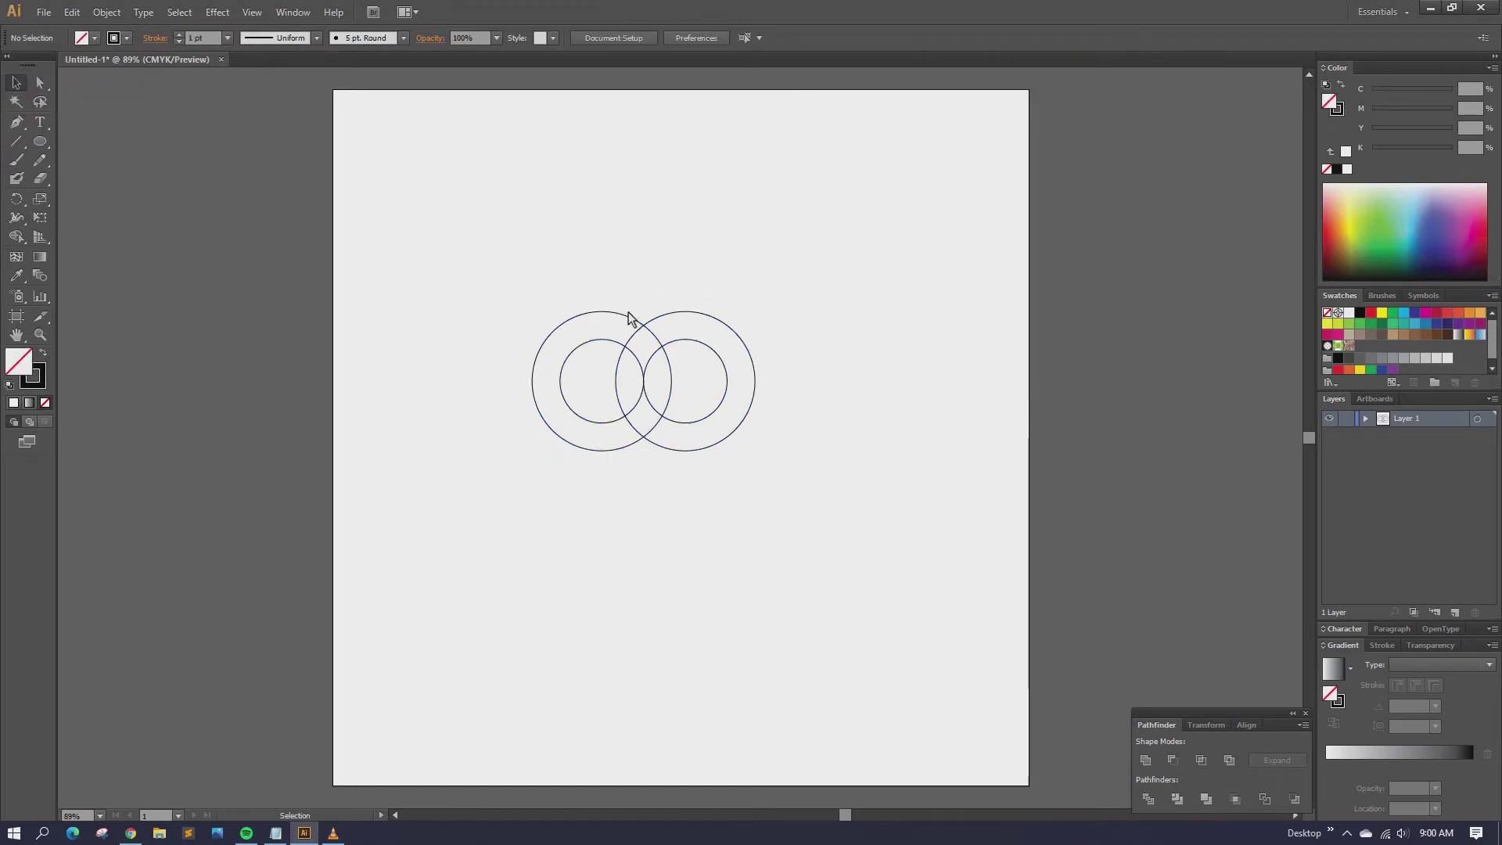
left_click(628, 320)
left_click(710, 322)
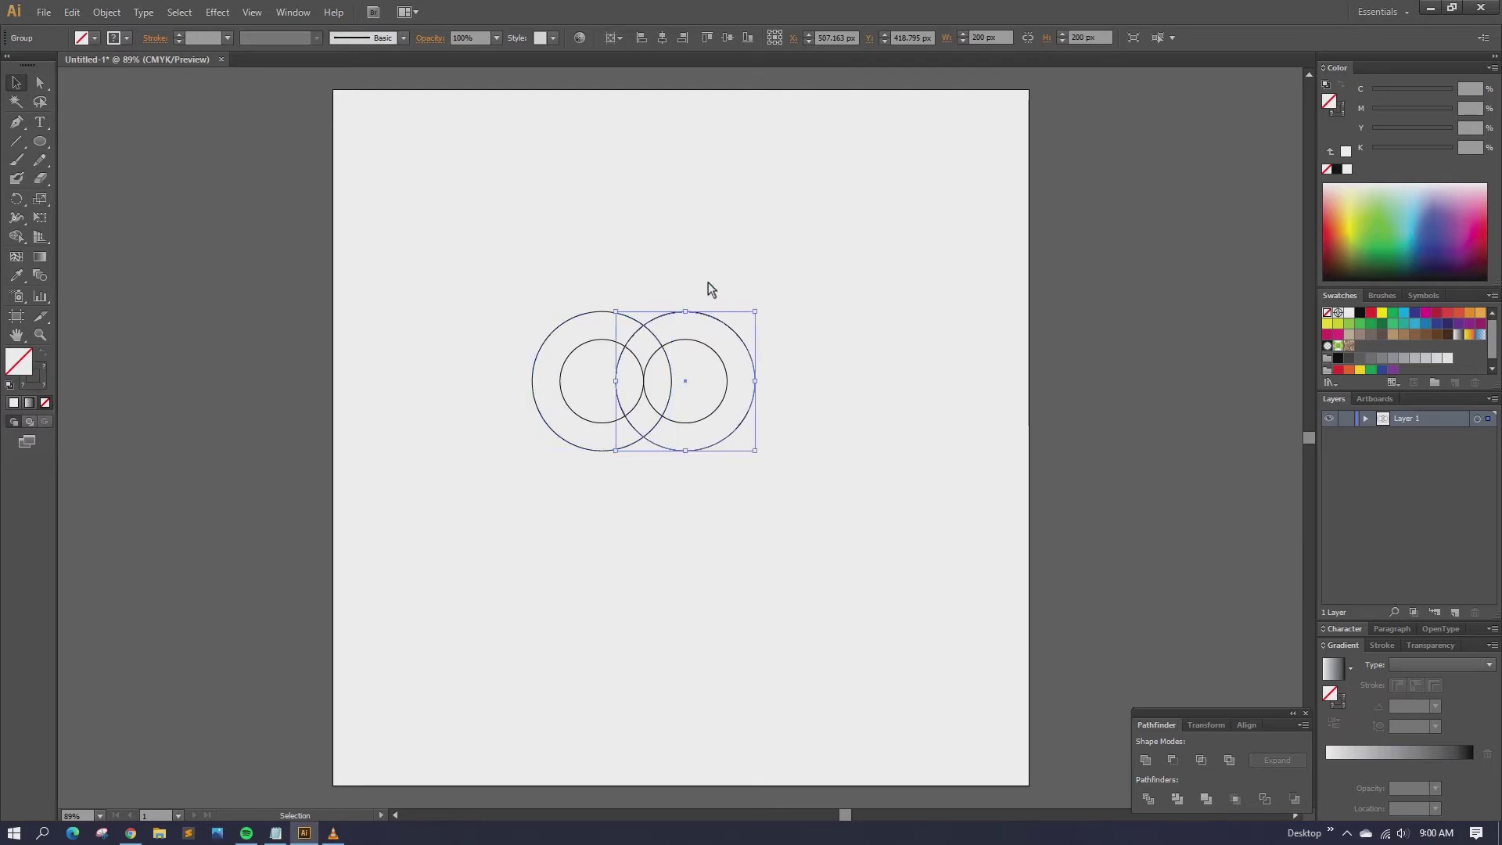
left_click(460, 274)
- With both circle pairs selected, use the Shape Builder tool to merge the left ring across the upper overlap and the right ring across the lower overlap
left_click_drag(460, 274, 875, 465)
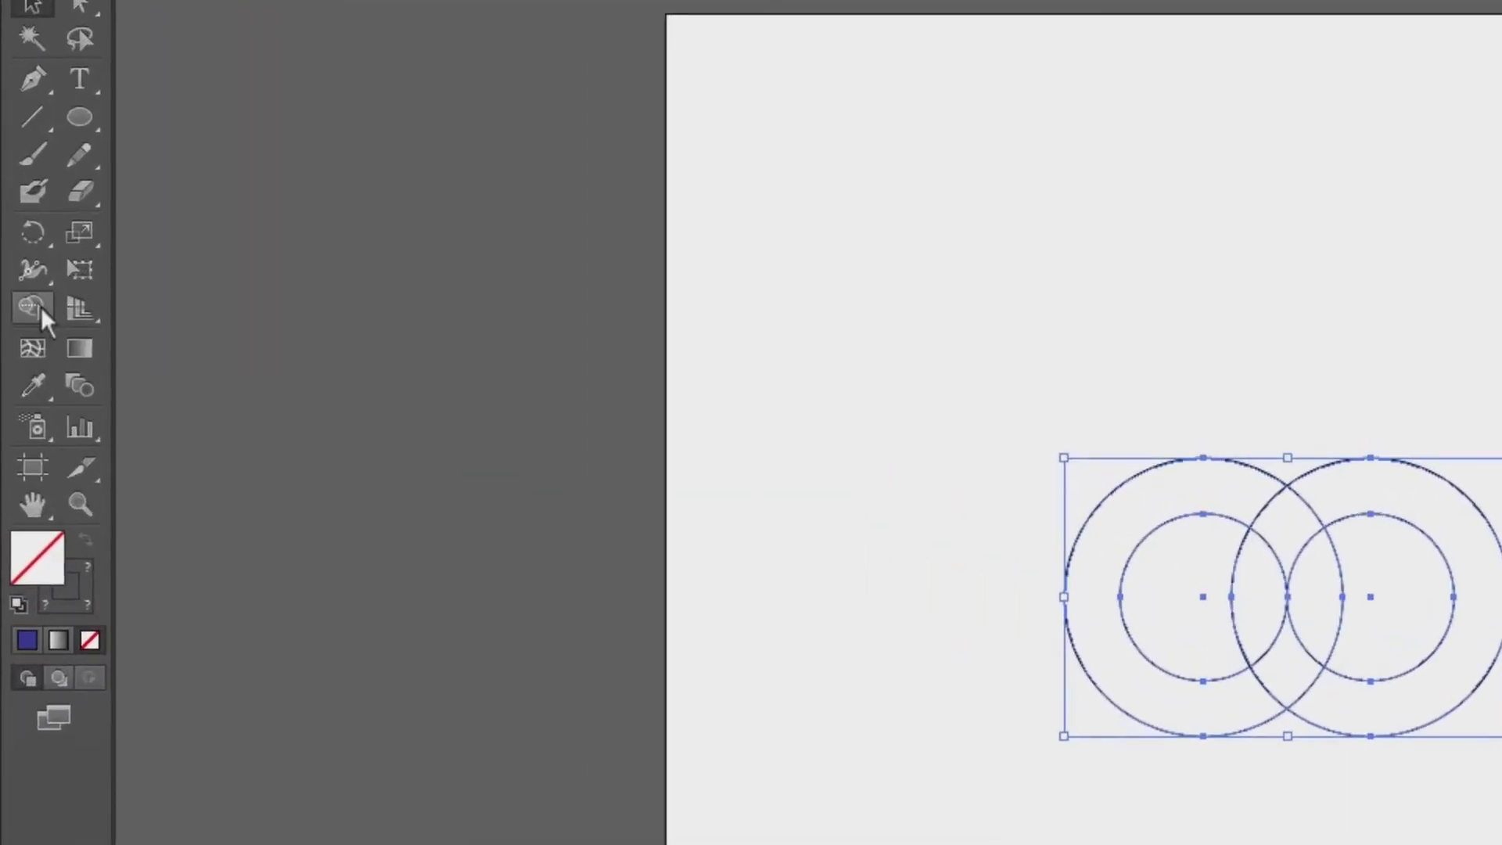
left_click(21, 238)
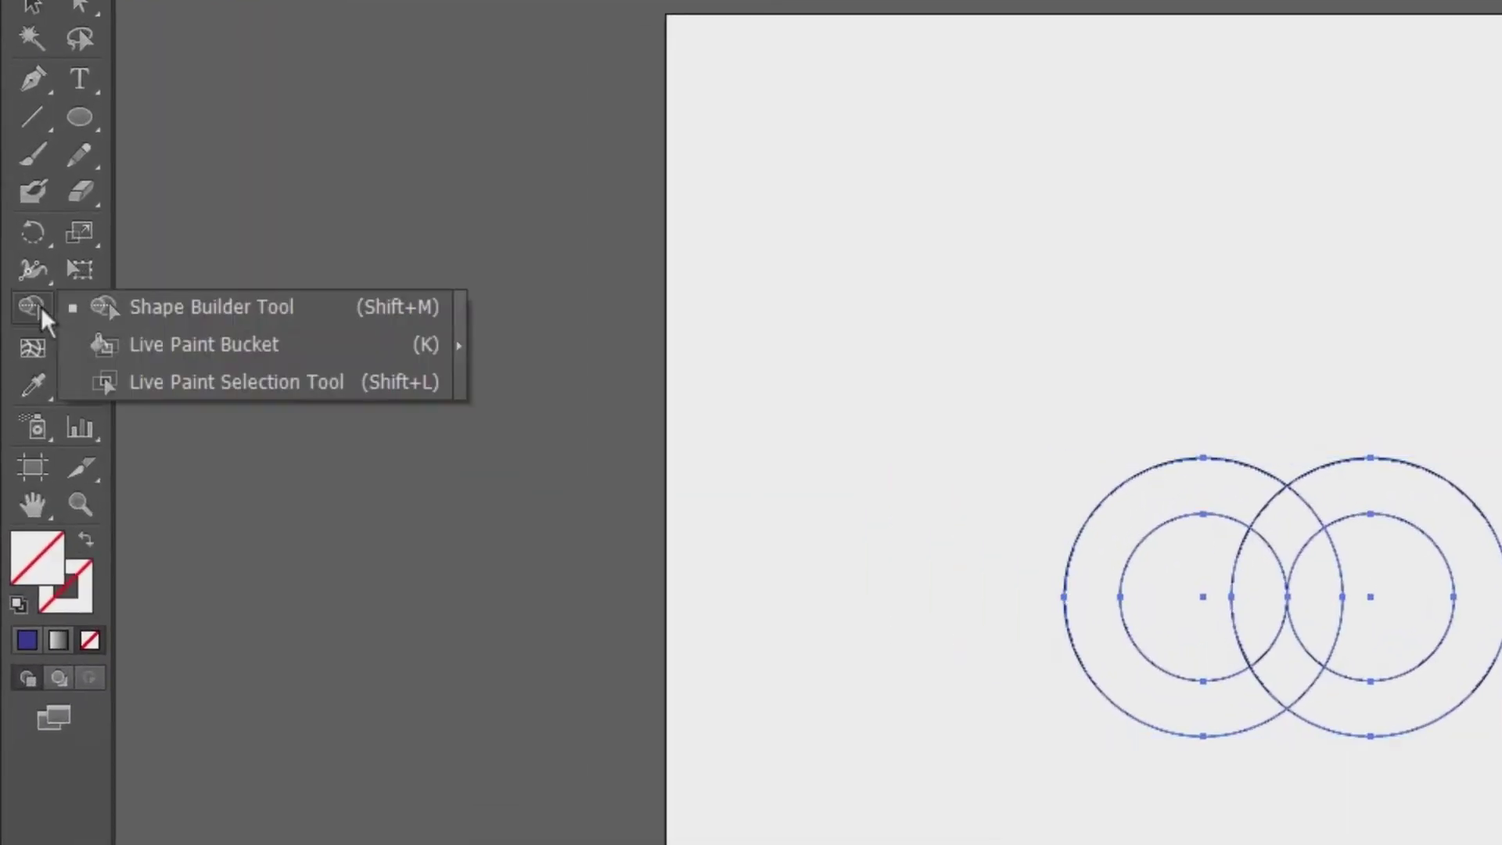
left_click(186, 306)
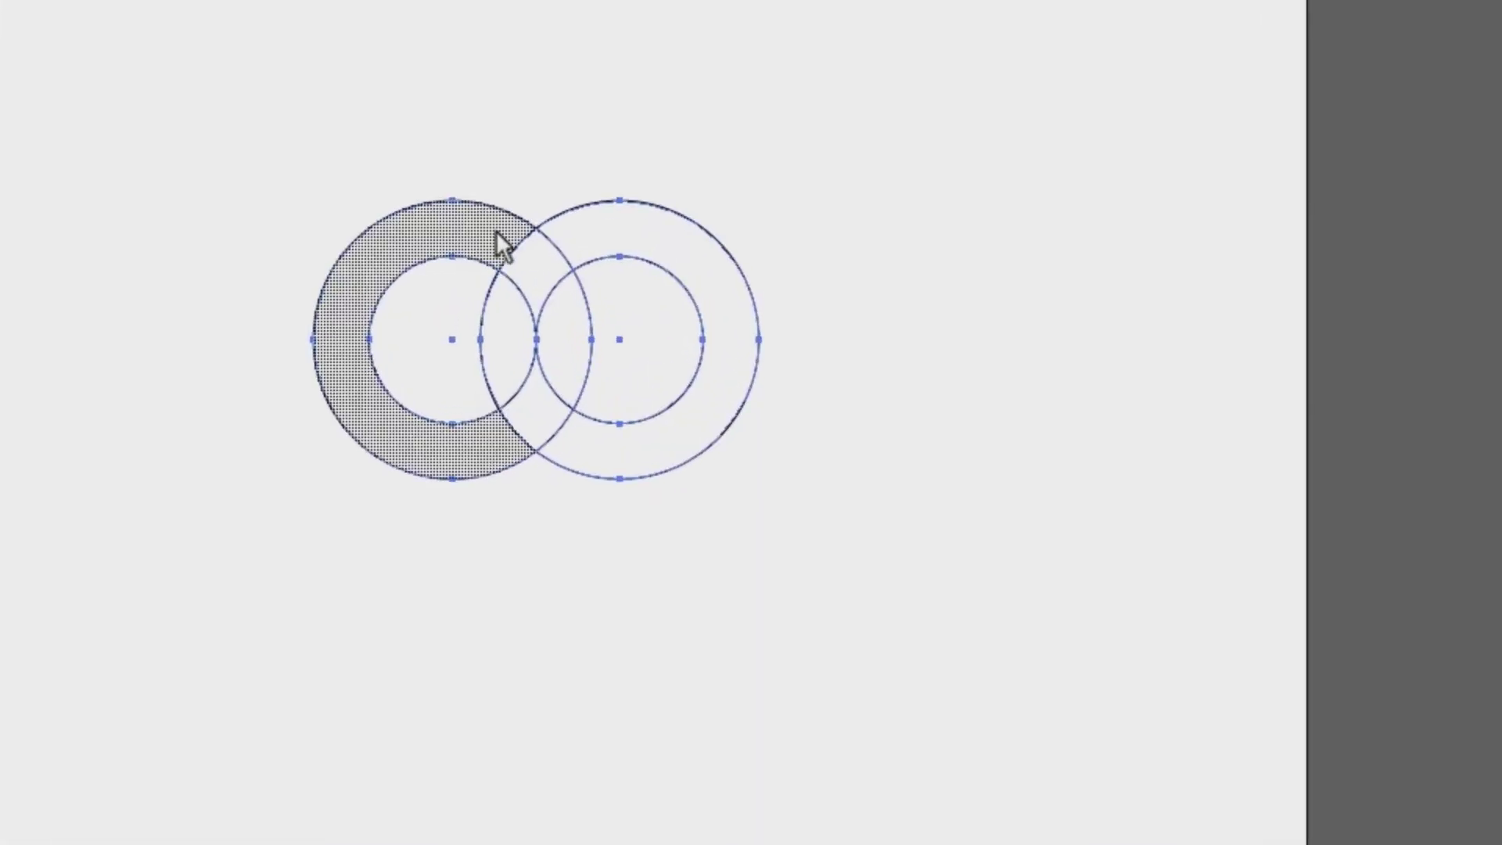
left_click_drag(500, 232, 557, 291)
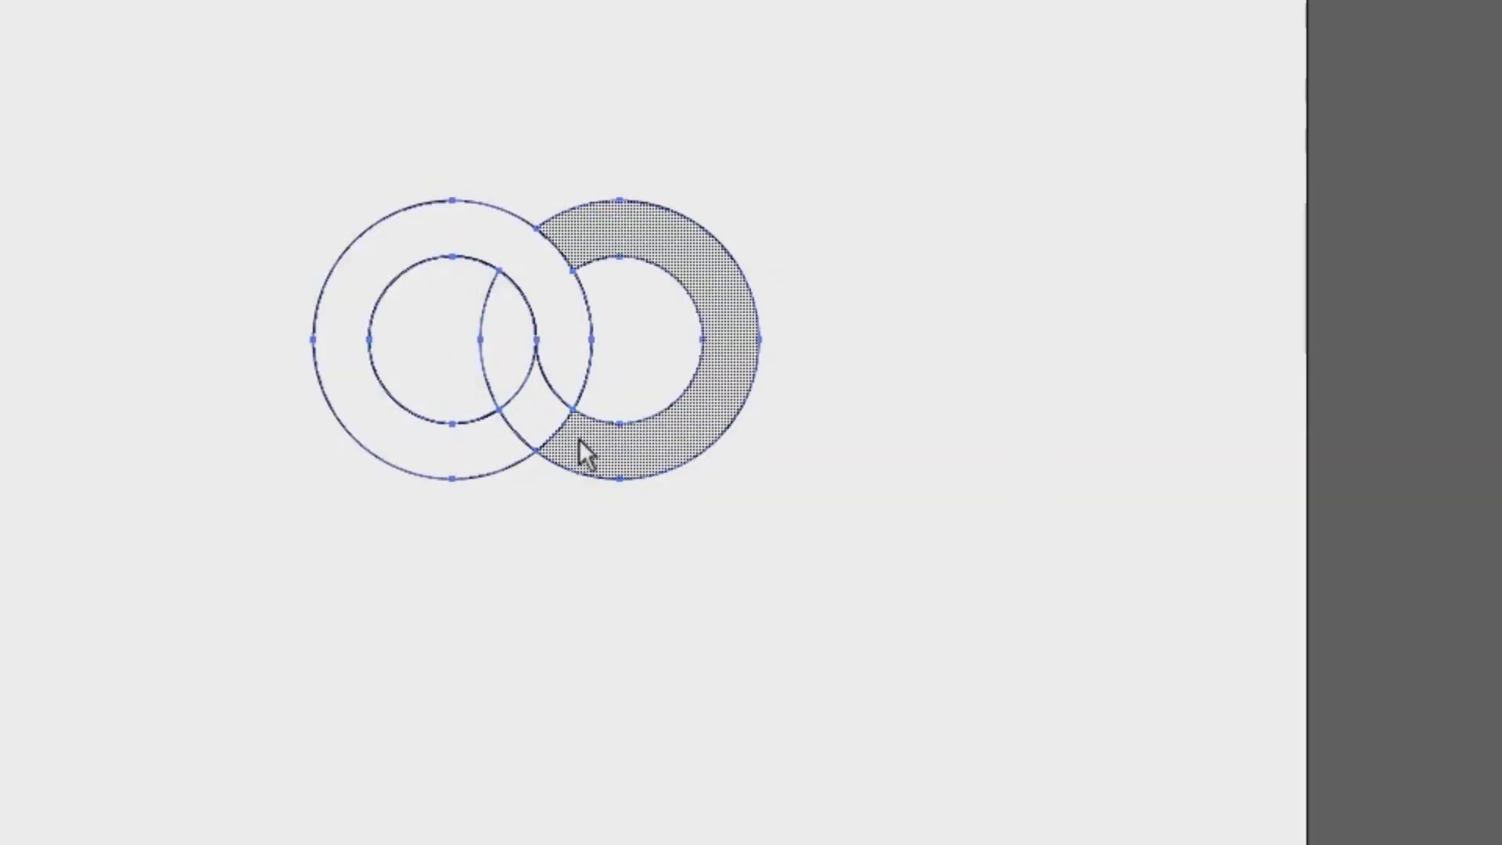
mouse_move(579, 438)
left_mouse_down()
mouse_move(524, 411)
mouse_move(513, 378)
left_mouse_up()
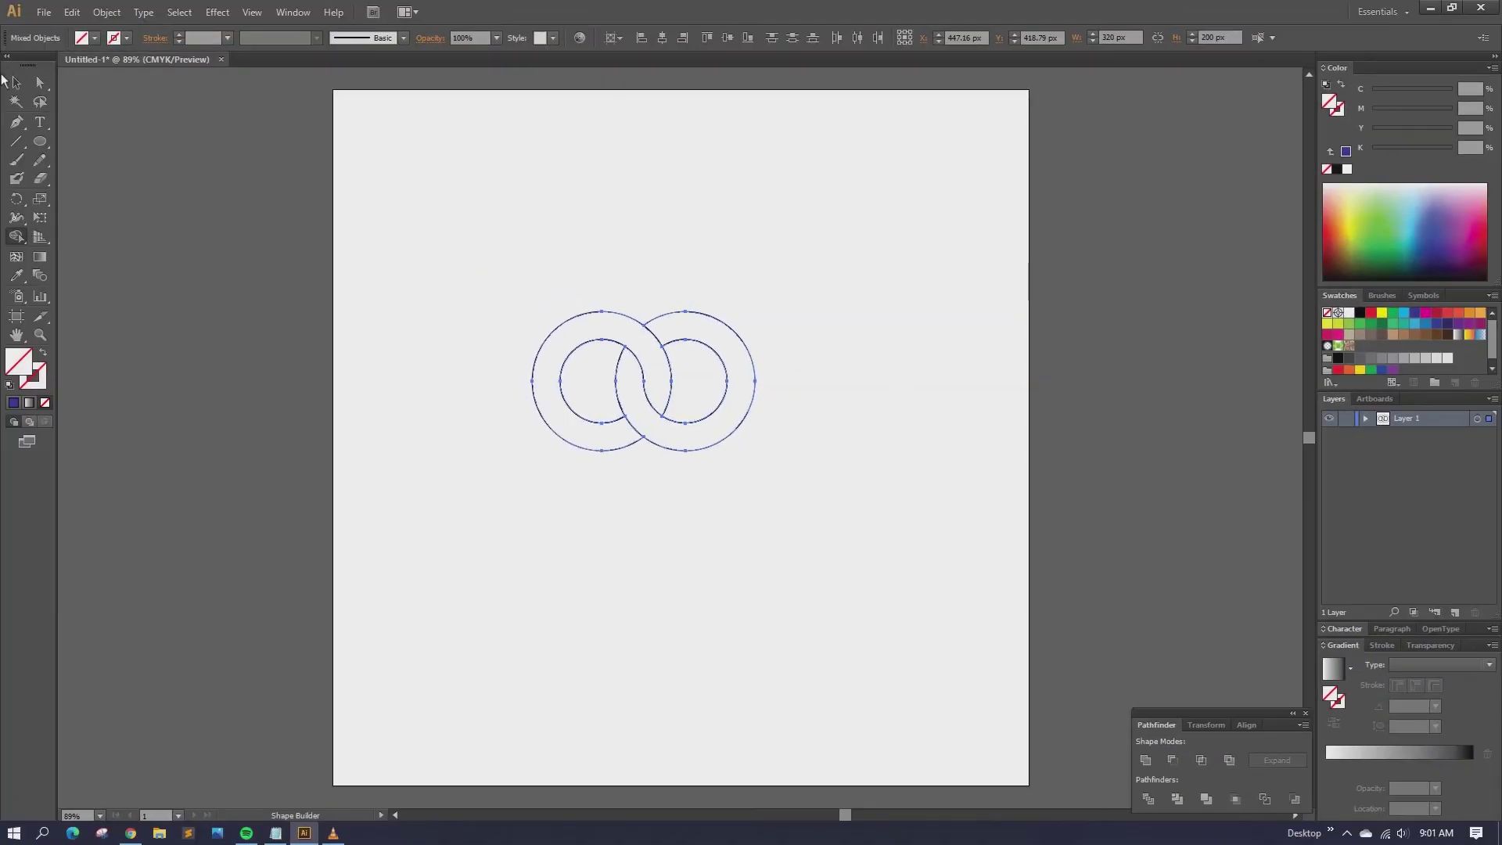
- Set the stroke of the interlocked ring shapes to None
left_click(17, 82)
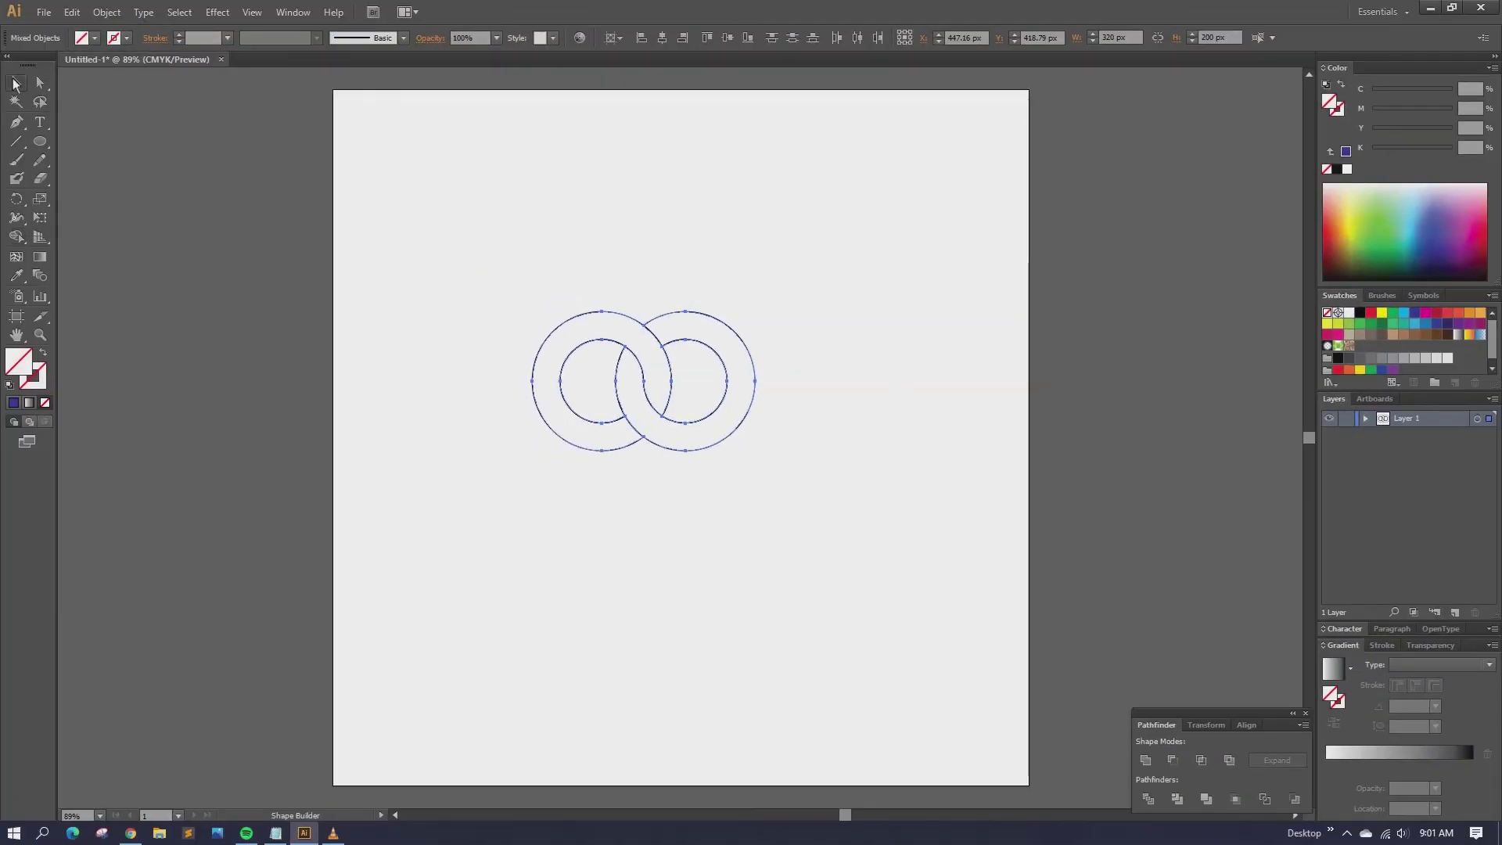
left_click(127, 39)
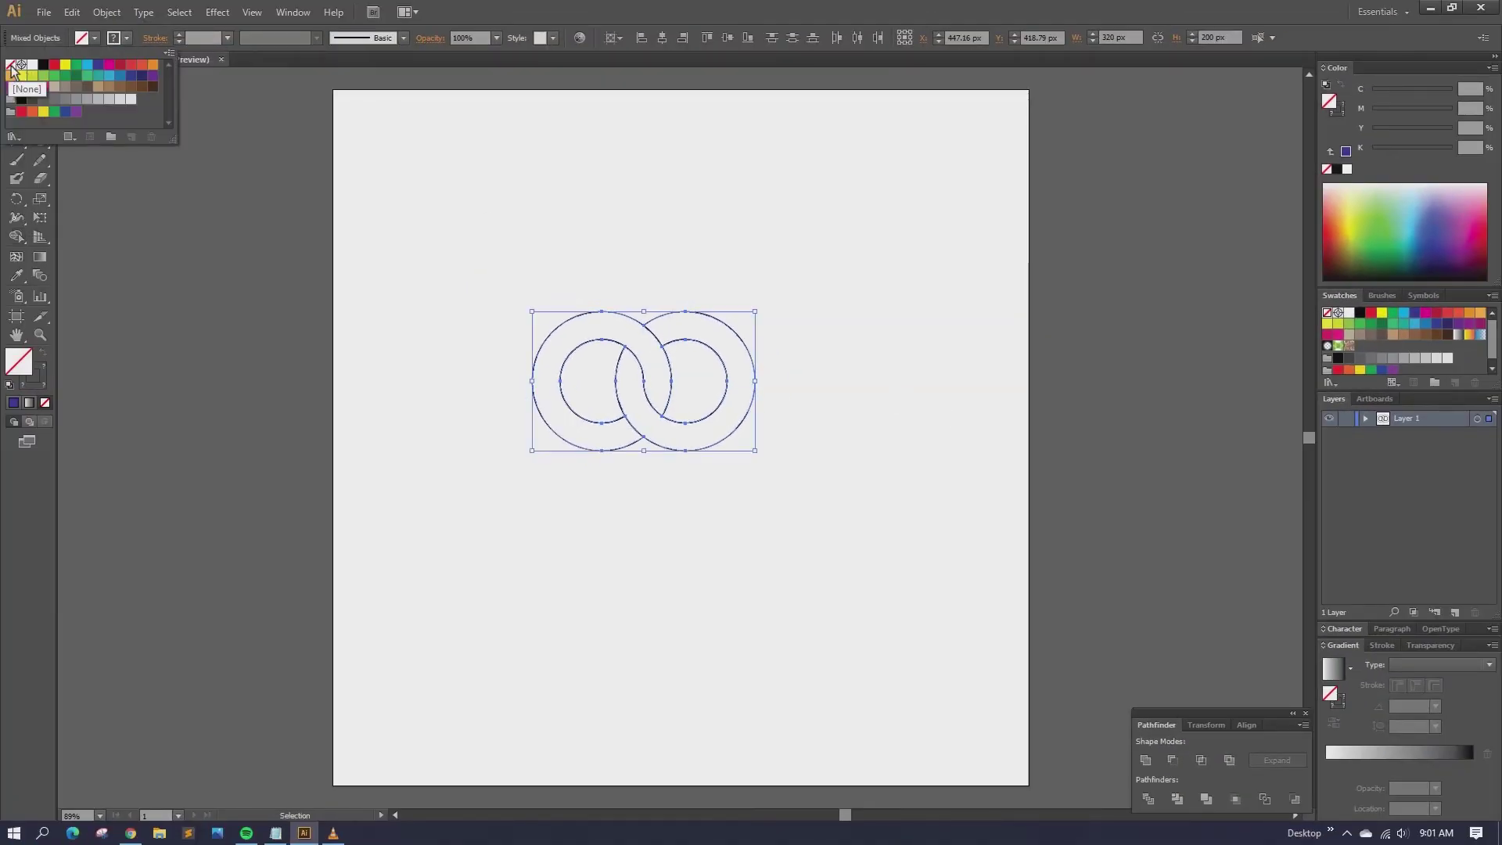
left_click(12, 66)
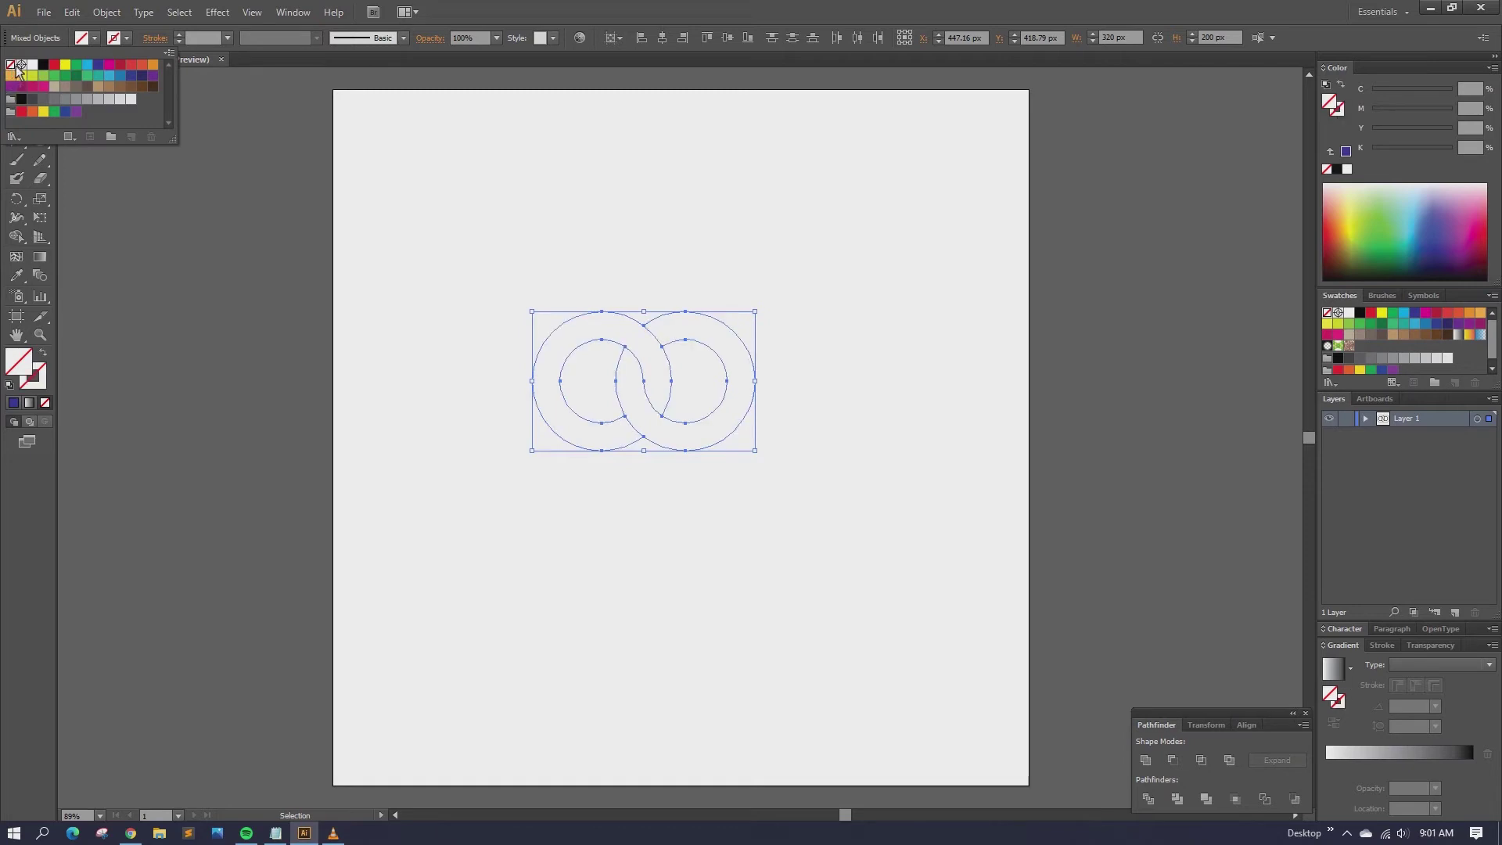
- Fill all the interlocked ring shapes with dark blue (C=100 M=100 Y=0 K=0) and deselect them
left_click(95, 38)
left_click(95, 38)
left_click(100, 64)
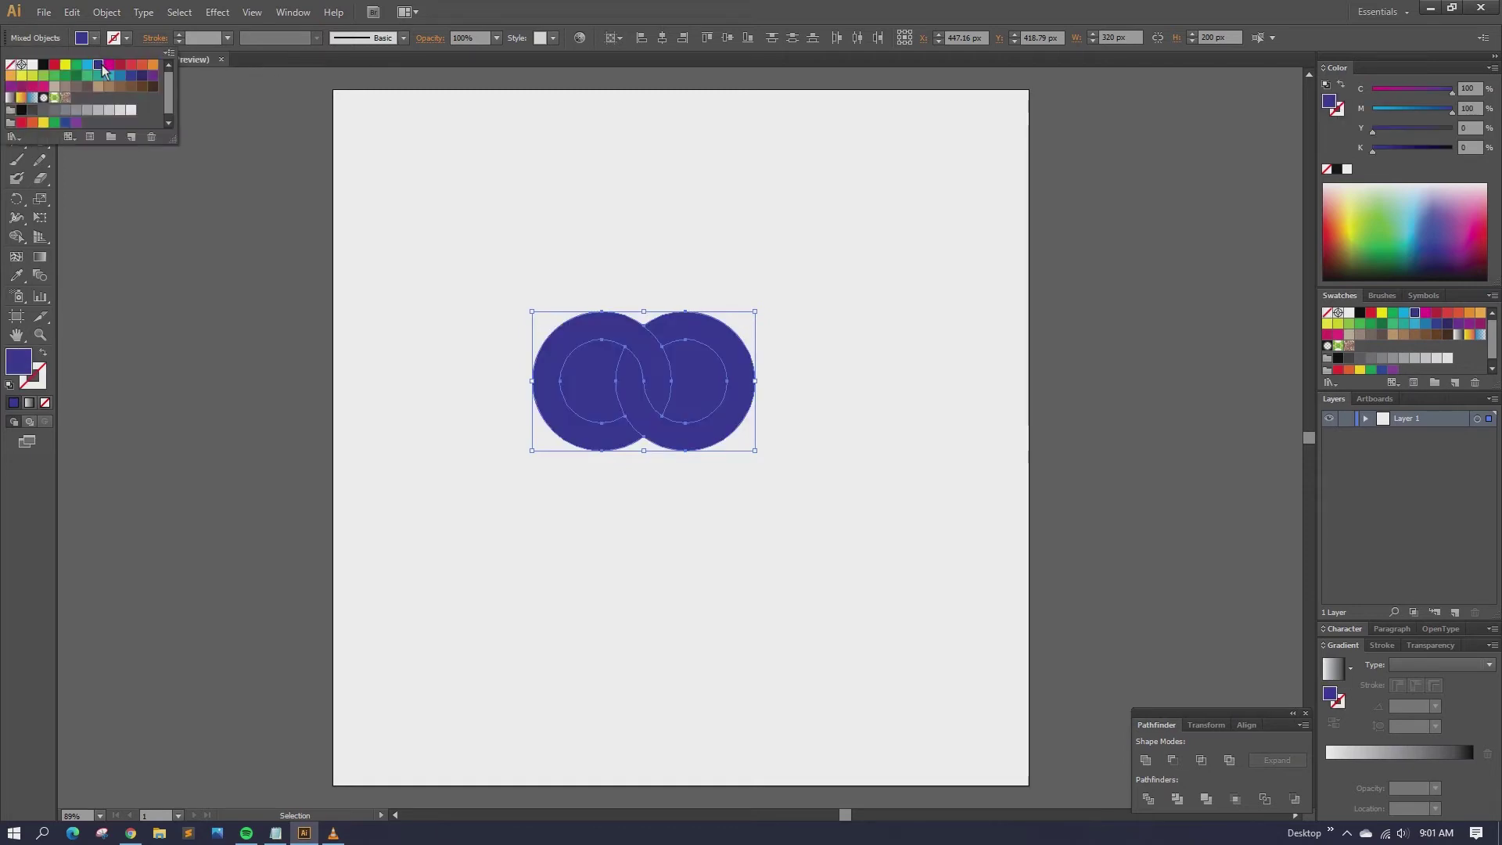
left_click(673, 226)
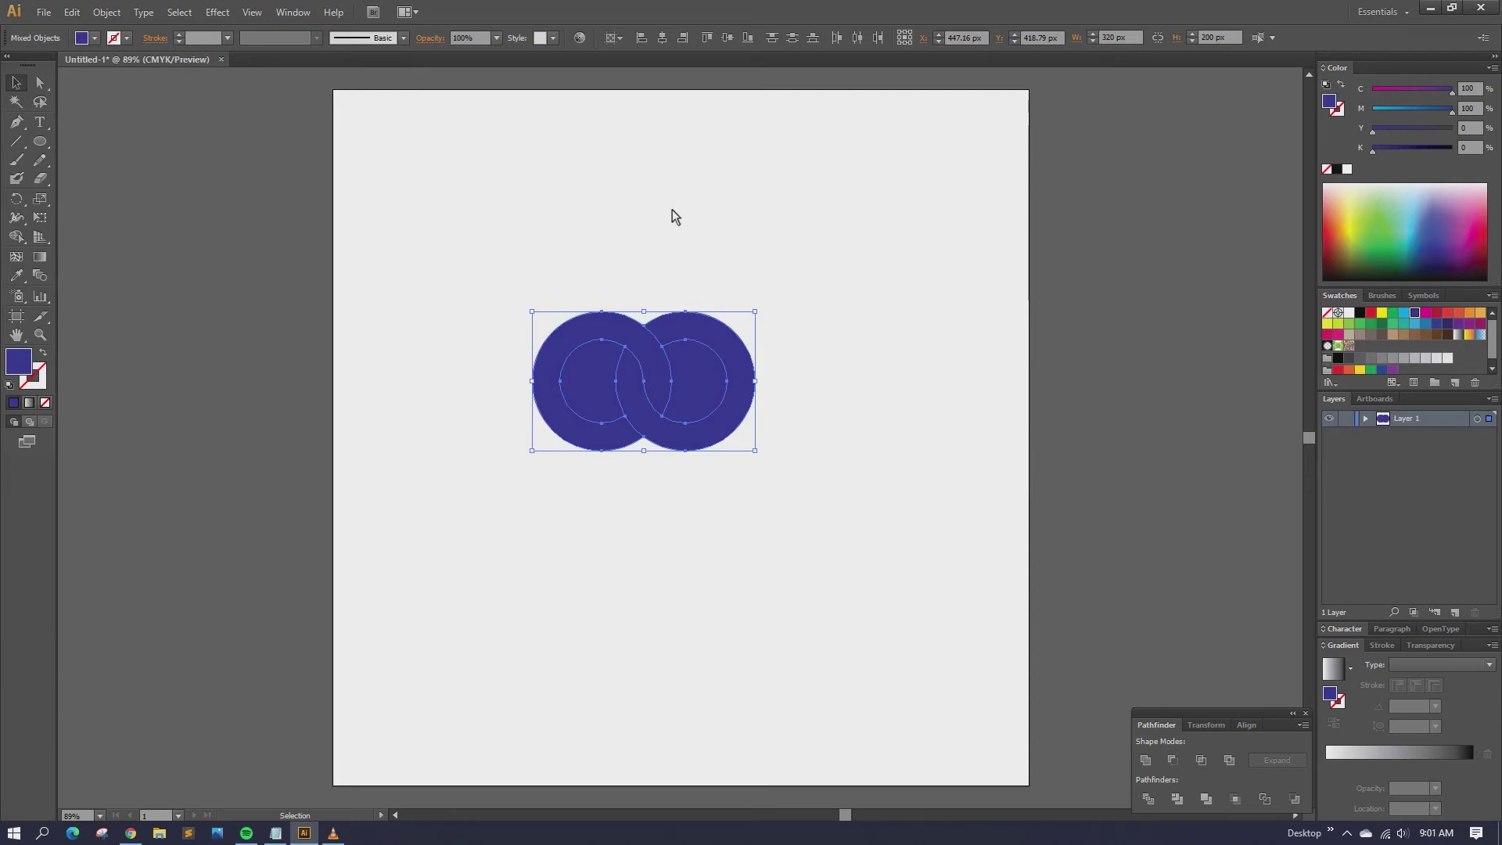
left_click(673, 209)
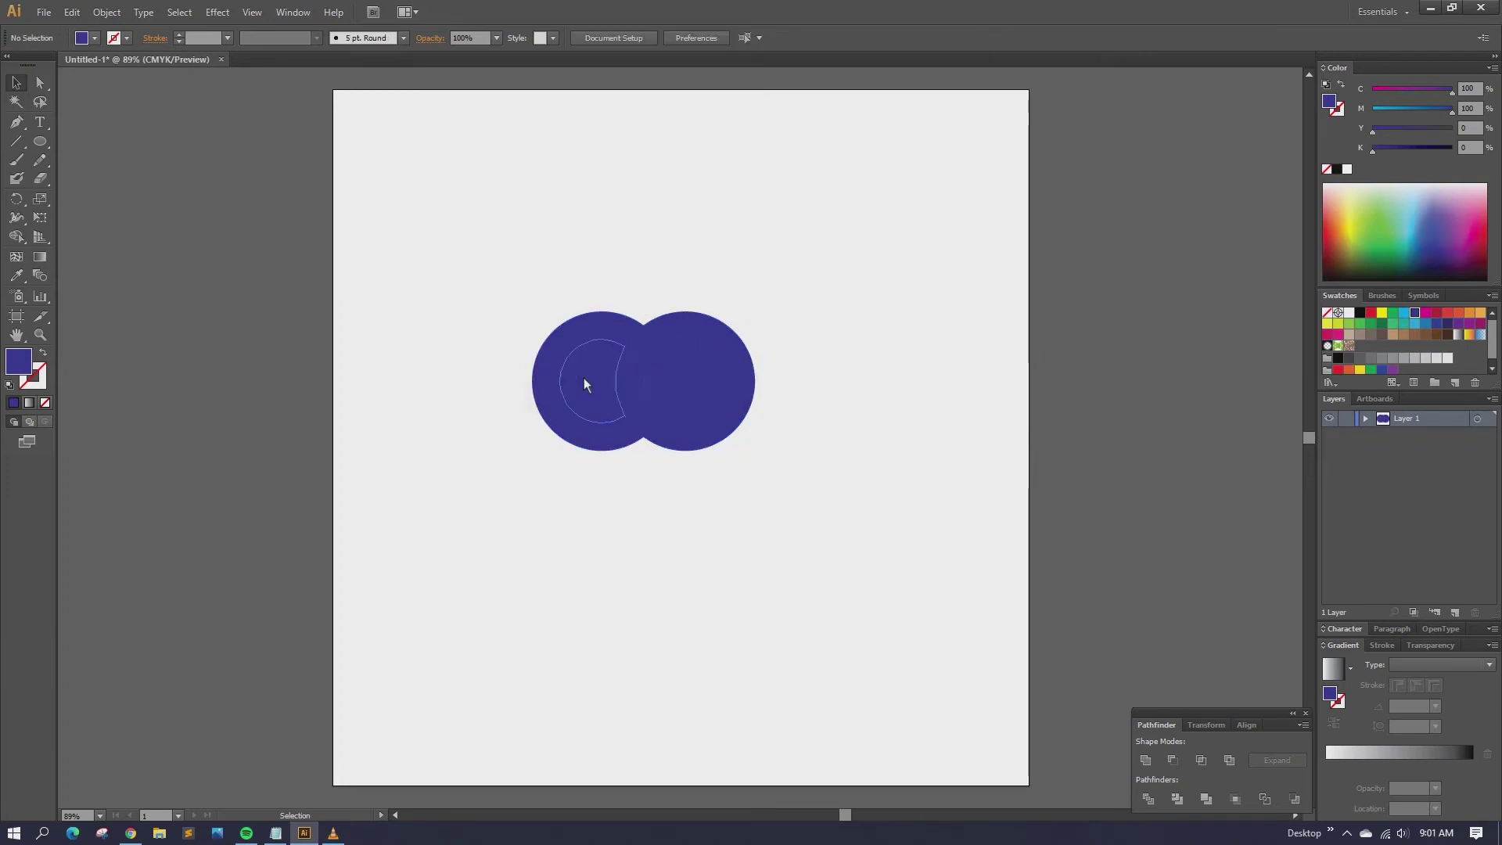
- Move the leftover inner disc pieces out of both rings to the empty area above and delete them
left_click_drag(586, 378, 548, 257)
left_click_drag(703, 395, 761, 242)
right_click(813, 258)
left_click(832, 262)
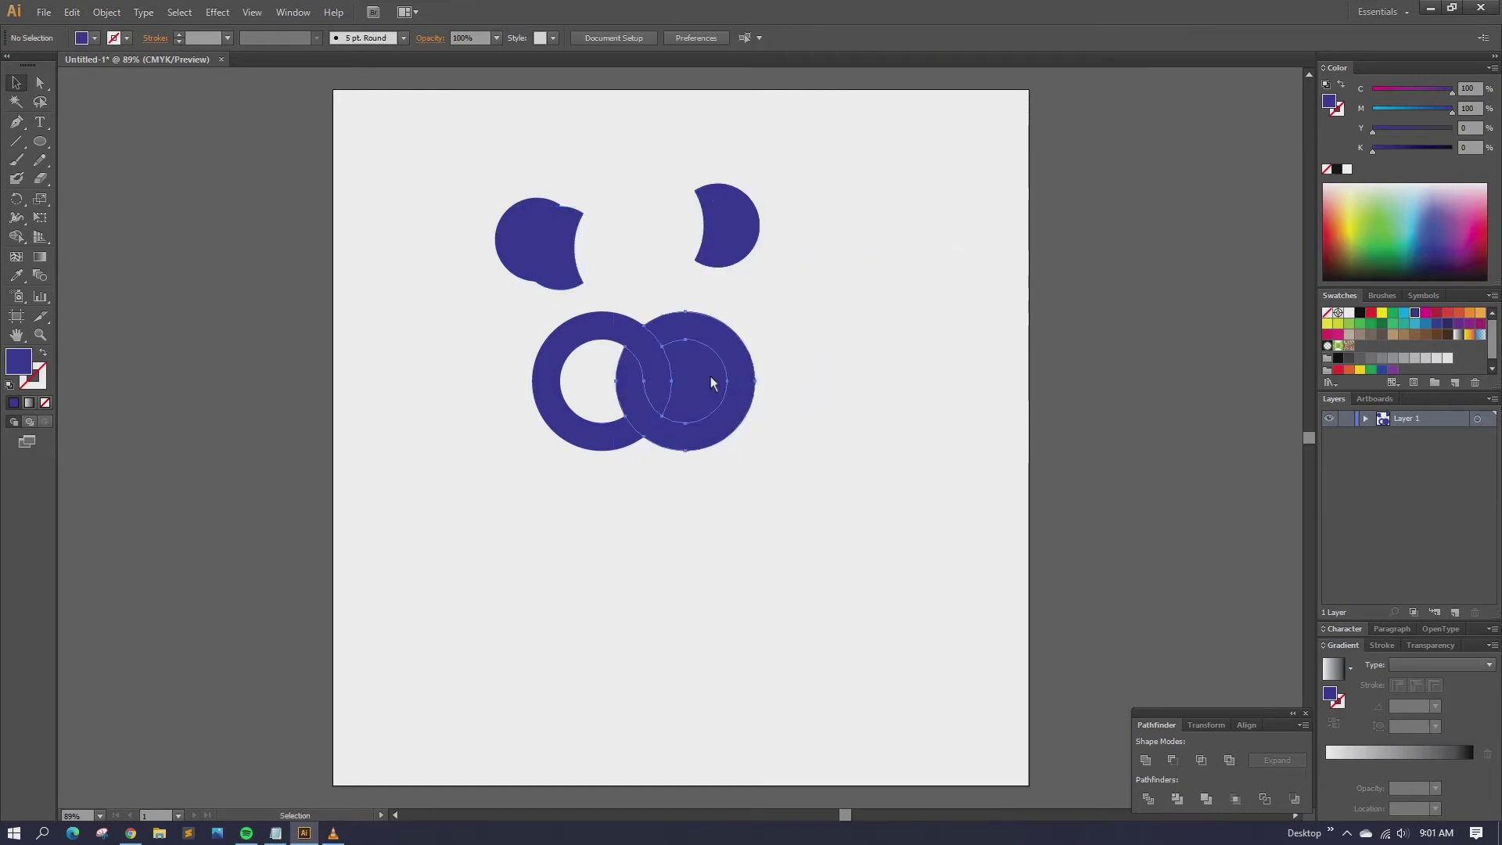
right_click(710, 375)
left_click(753, 465)
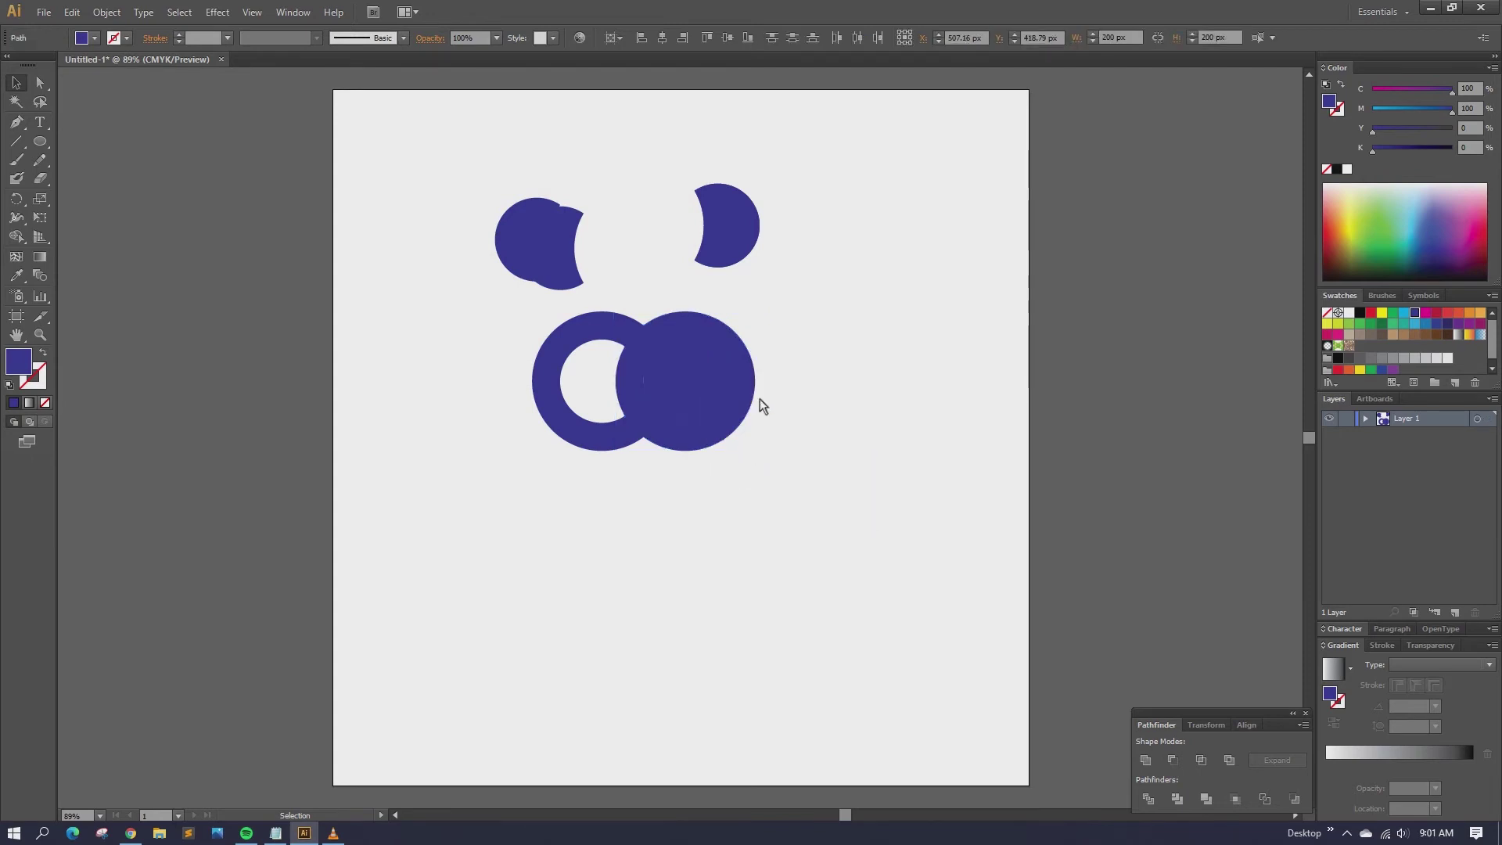
left_click(701, 382)
left_click_drag(701, 385, 809, 197)
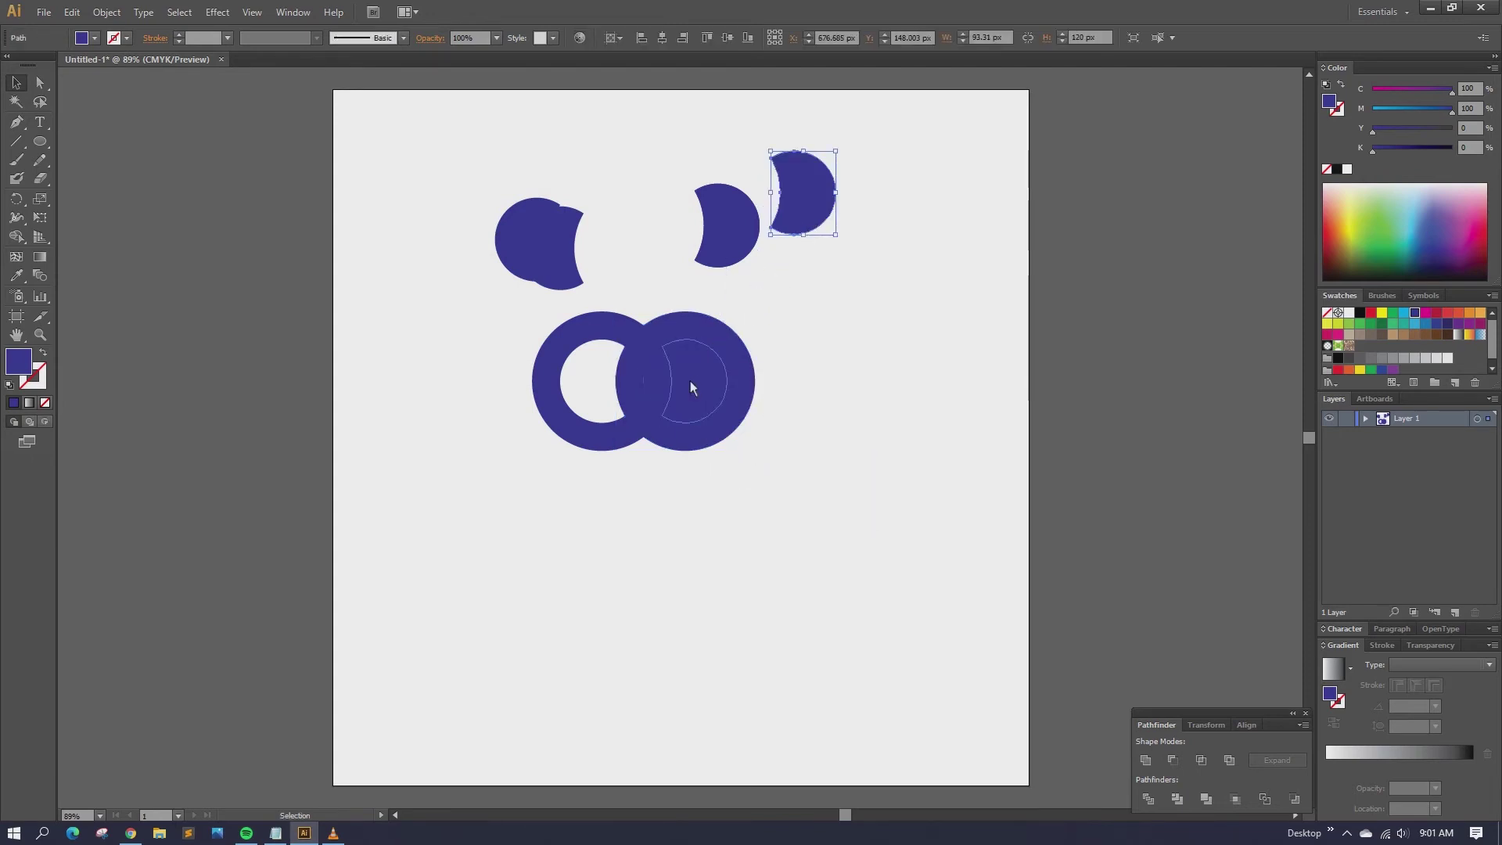
left_click_drag(688, 380, 821, 233)
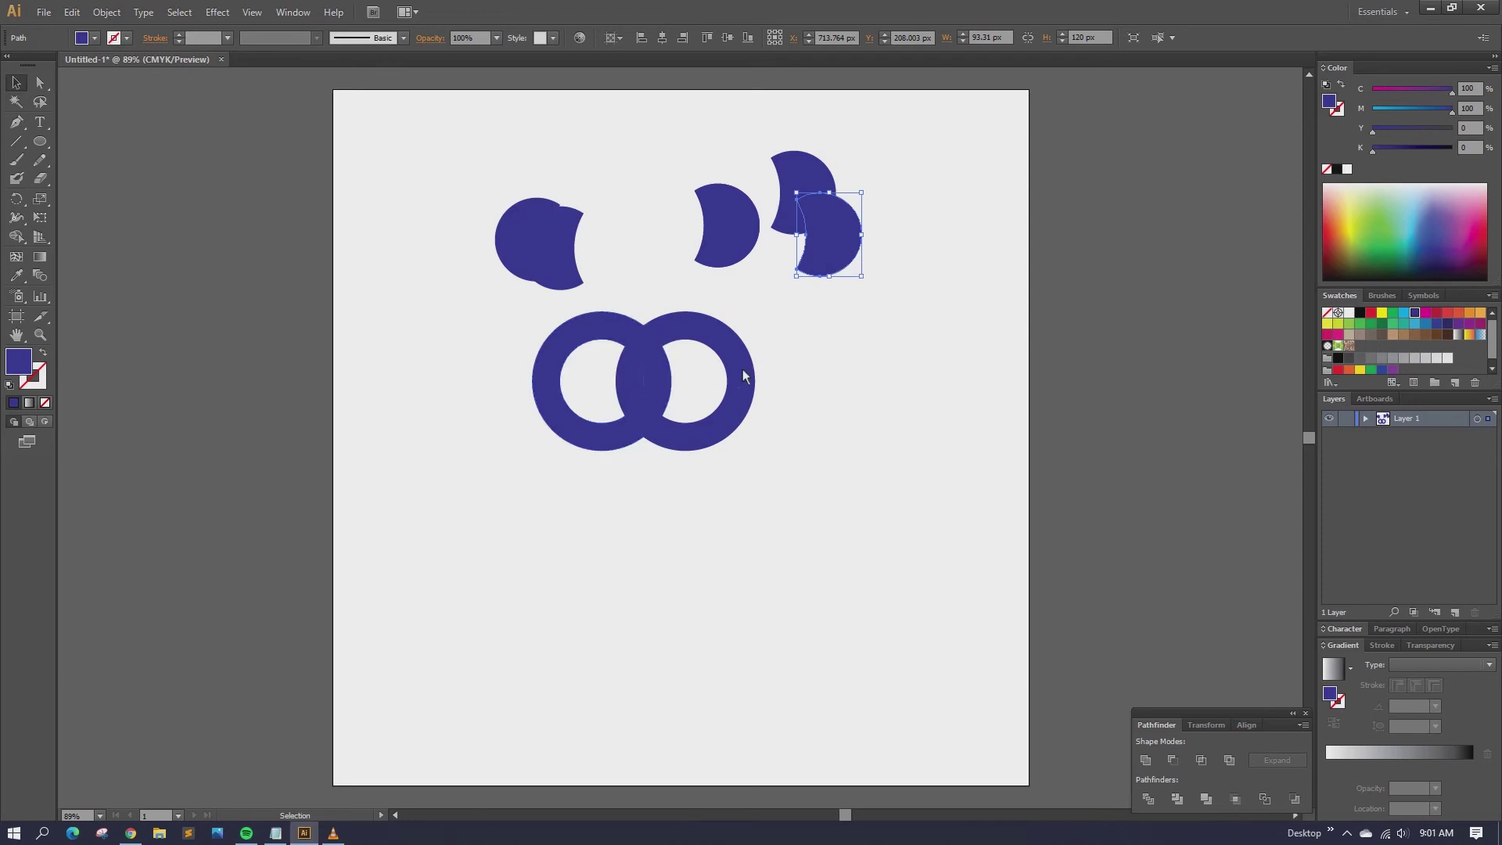
left_click_drag(485, 147, 890, 266)
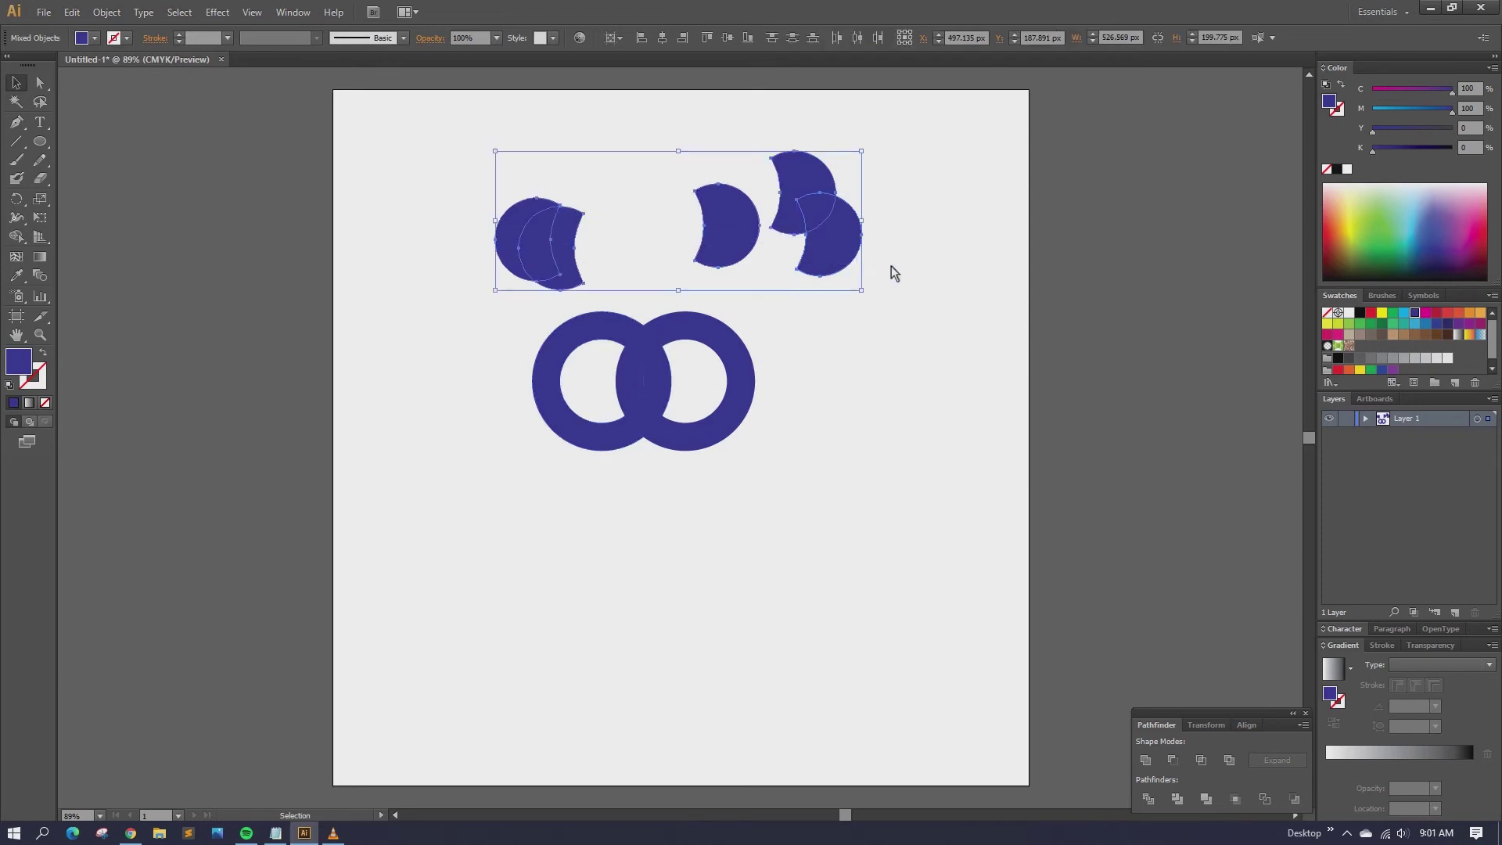
key("Delete")
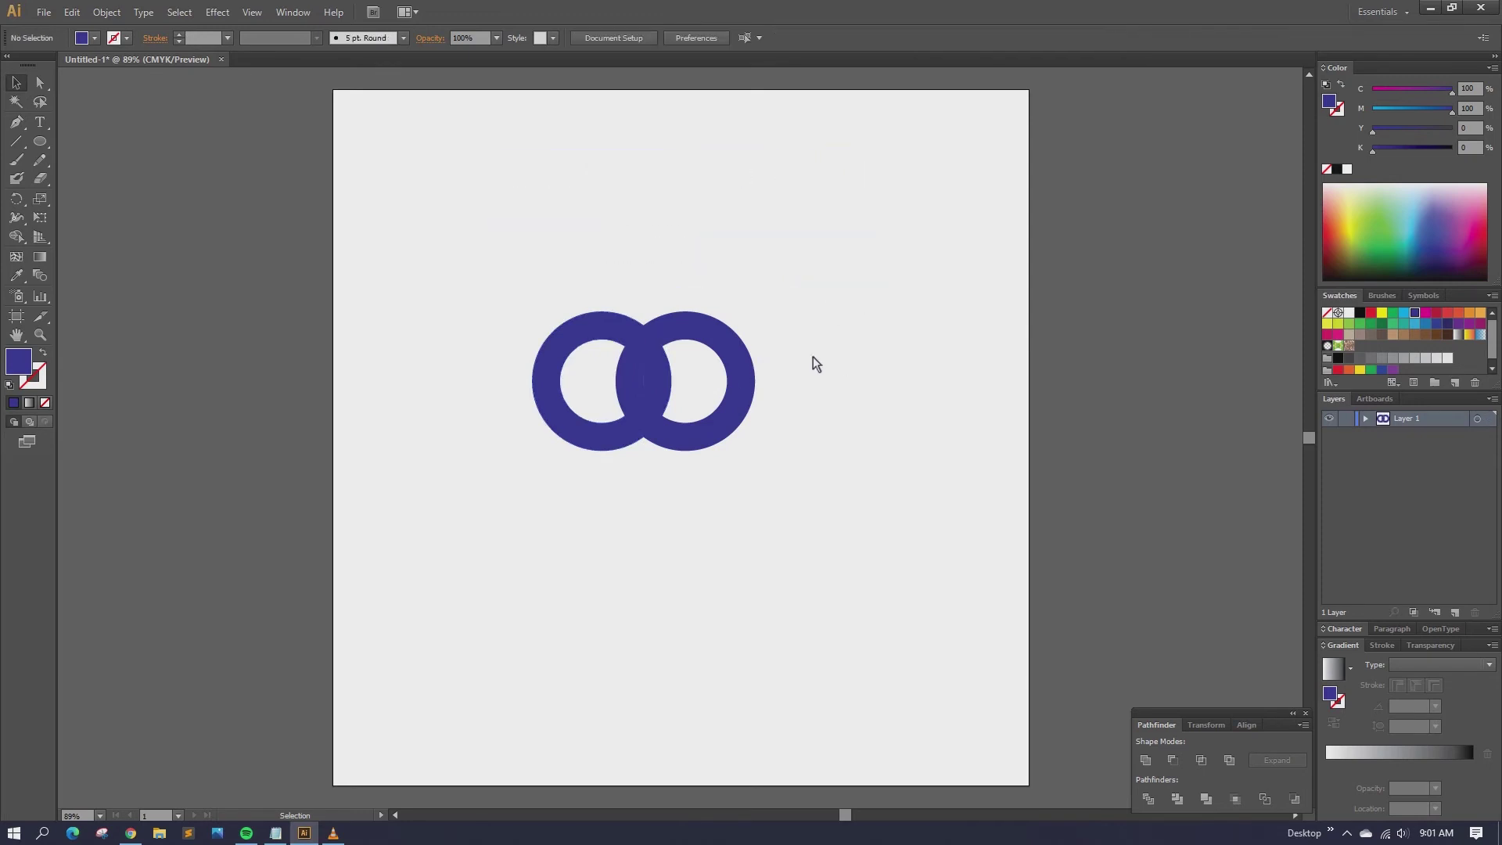
- Fill the left ring with red (C=0 M=90 Y=85 K=0) and deselect it
left_click(600, 334)
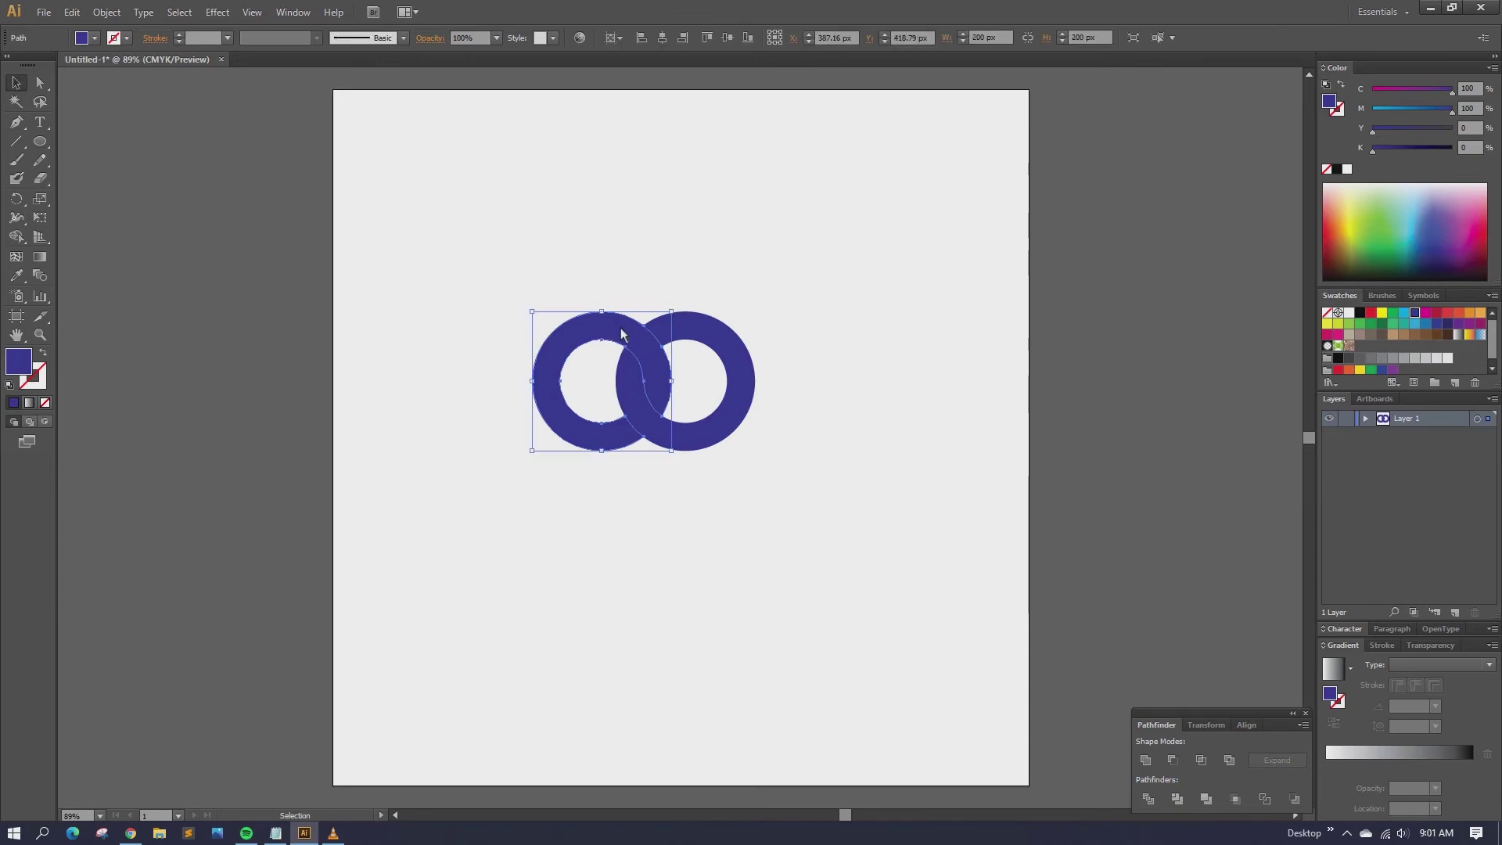
left_click_drag(621, 334, 485, 279)
right_click(714, 279)
left_click(729, 283)
left_click(1448, 315)
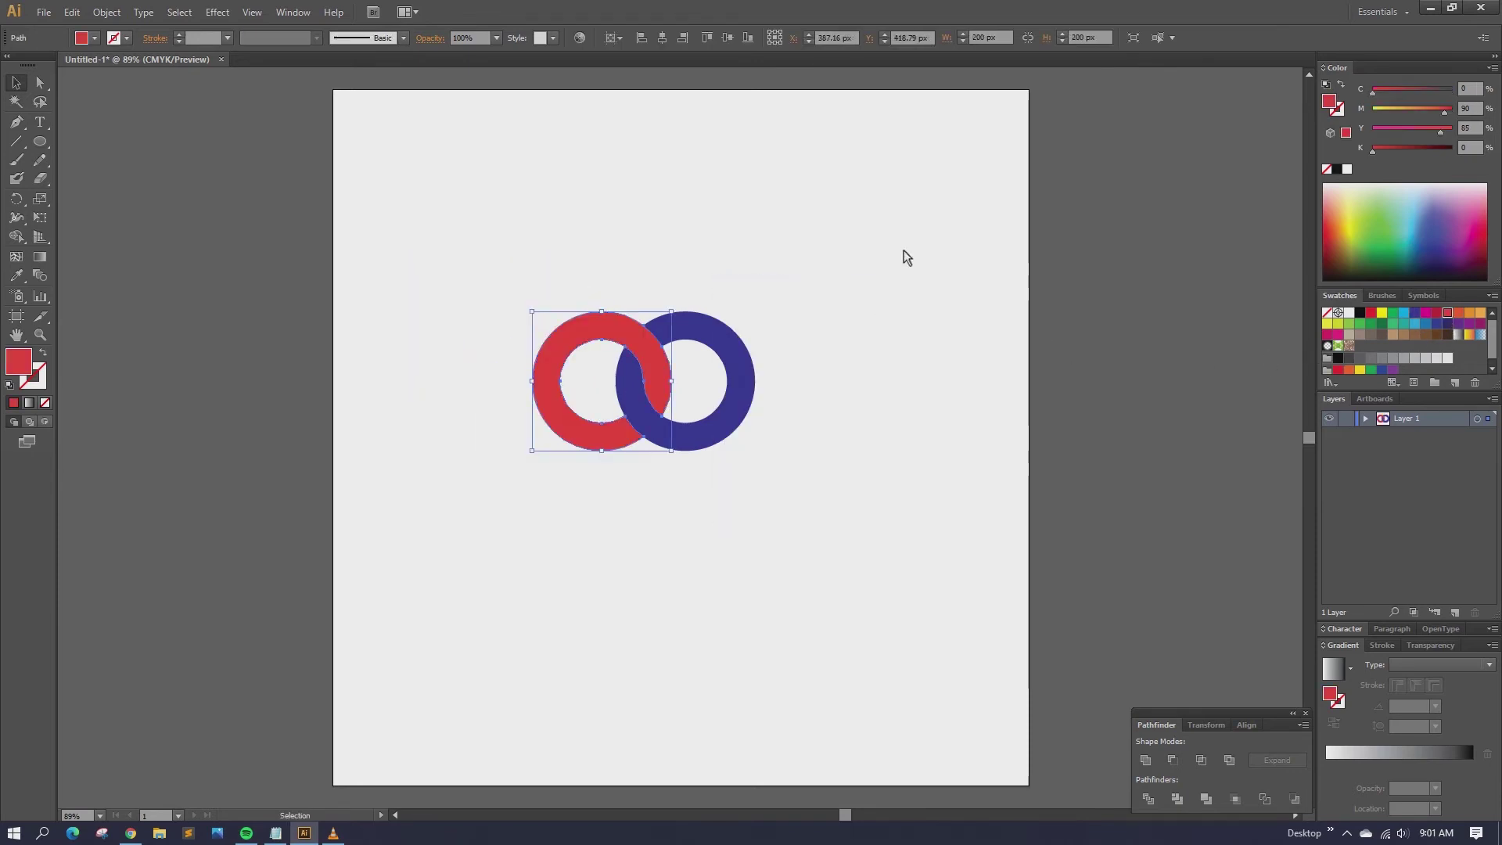
left_click(881, 259)
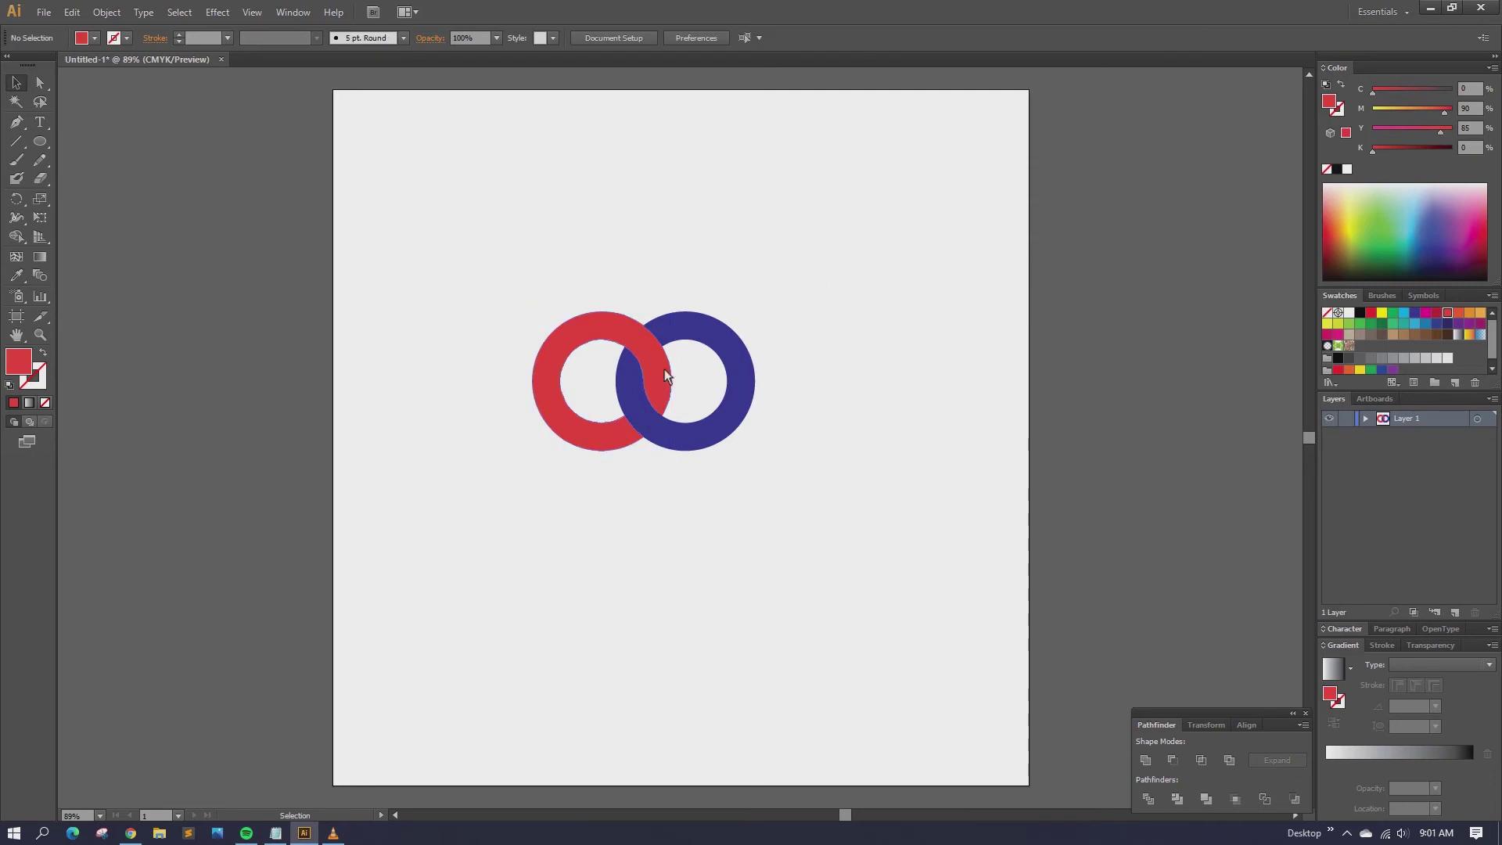
- Apply the white-to-black linear gradient swatch to the right ring
left_click(722, 342)
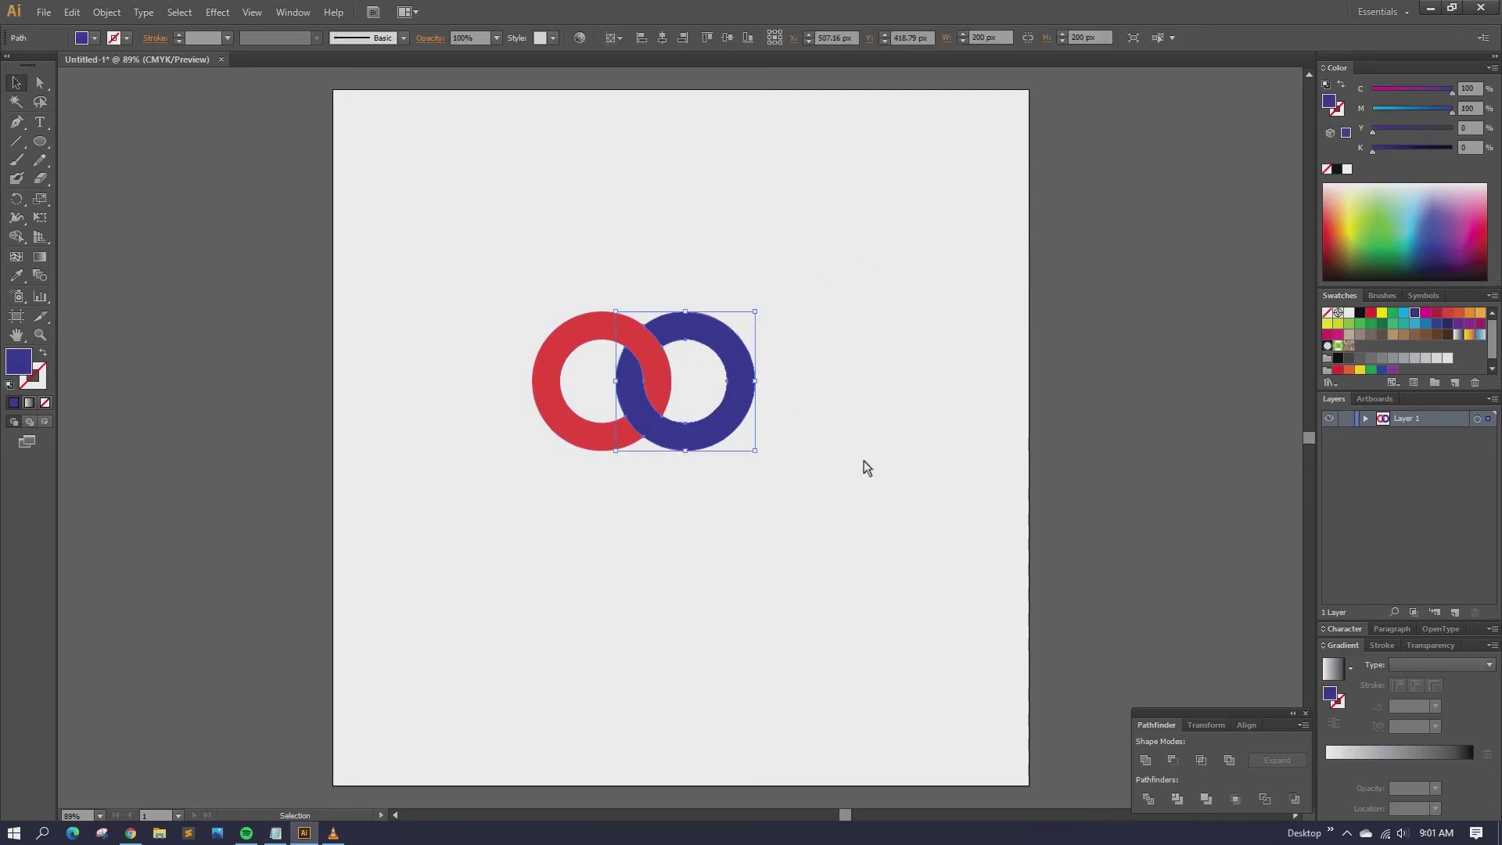
left_click(1457, 335)
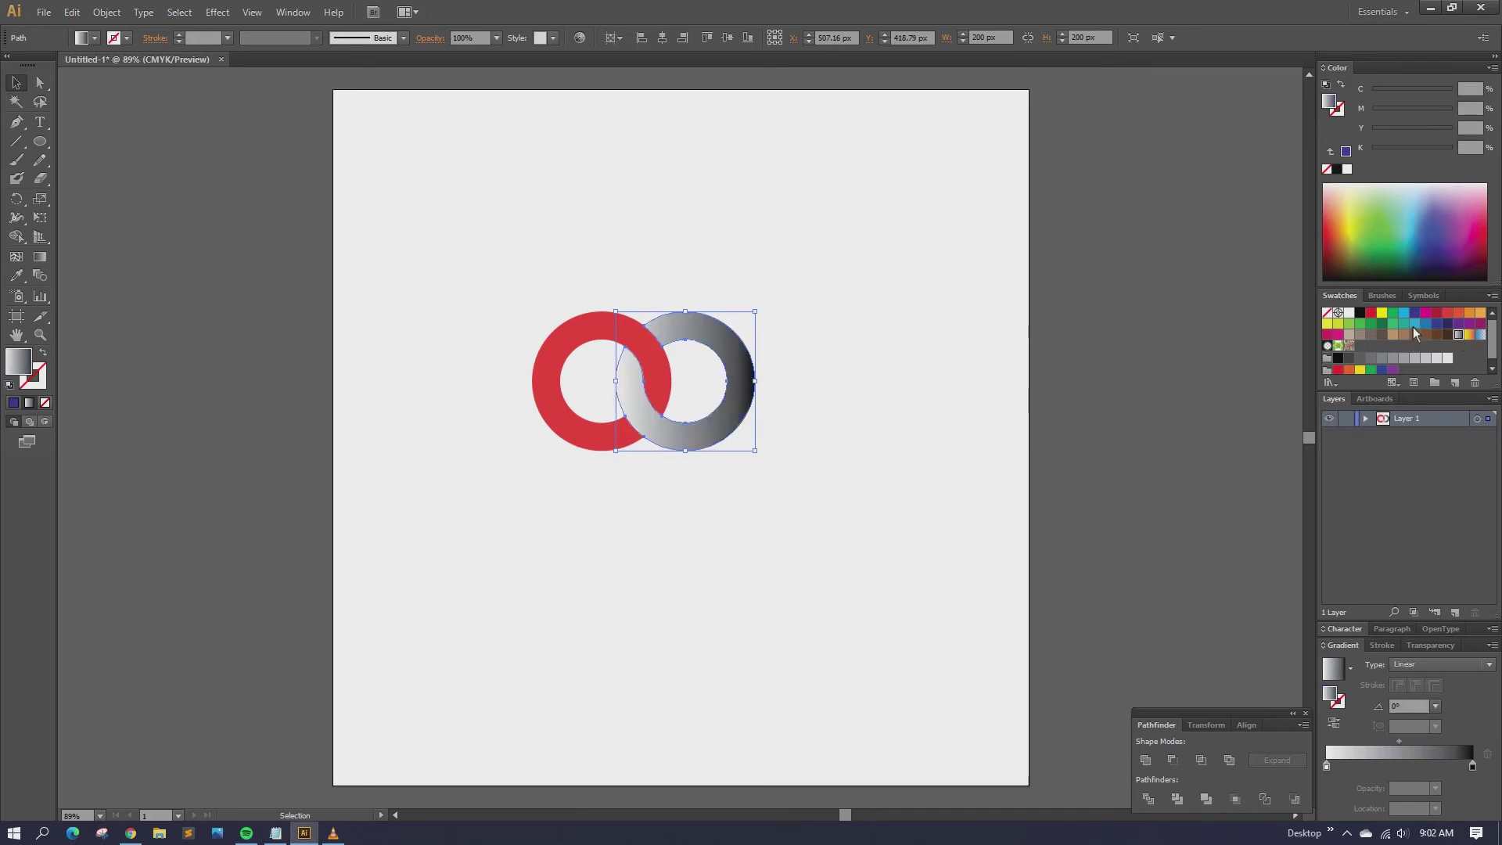
- Recolour the black end stop of the right ring's gradient to blue and darken it to C=100 M=96.47 Y=7 K=37
left_click(1473, 767)
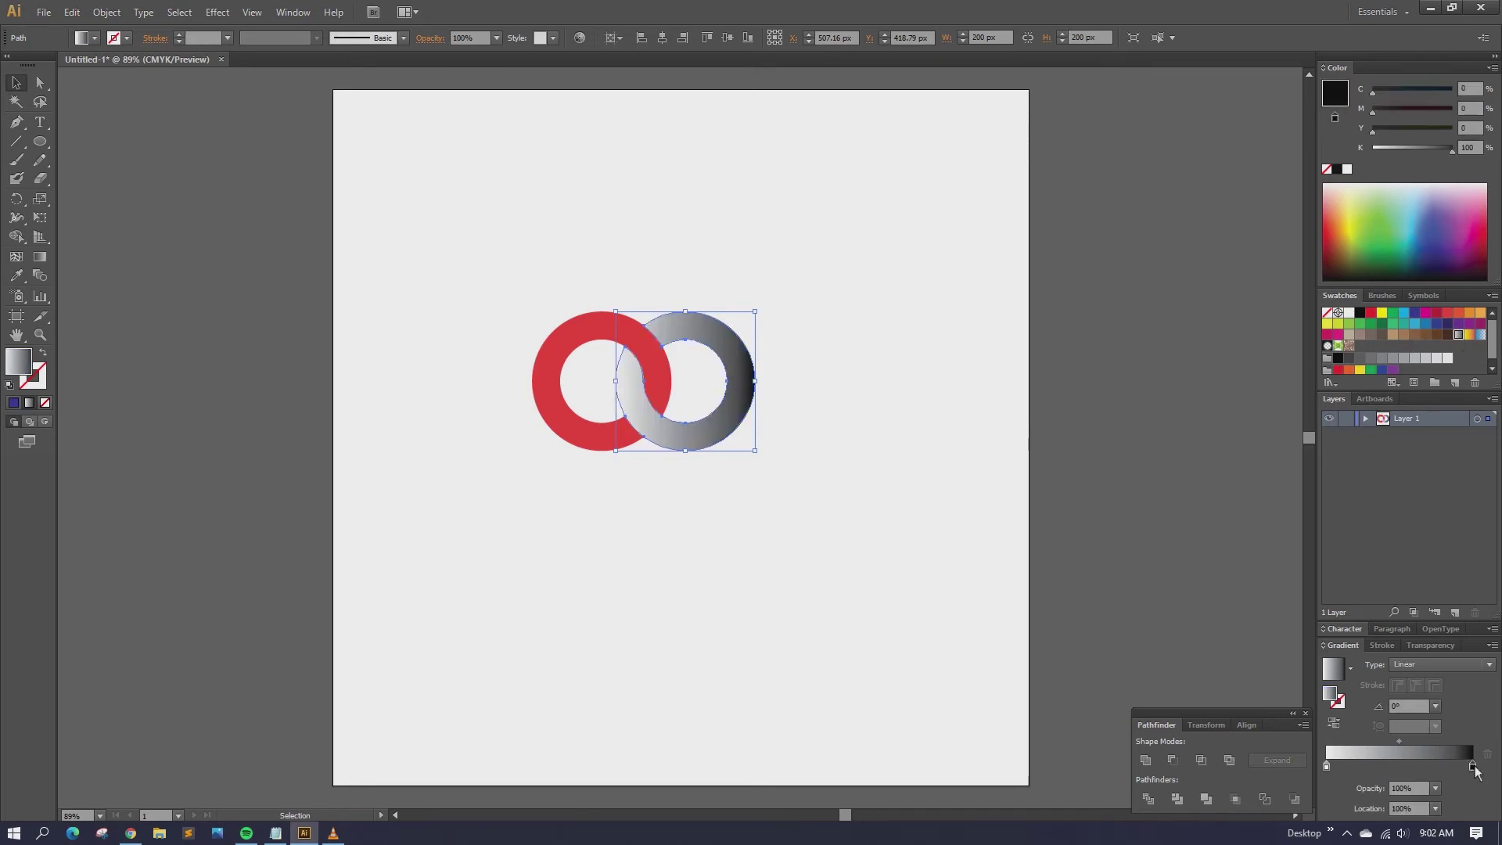
double_click(1473, 766)
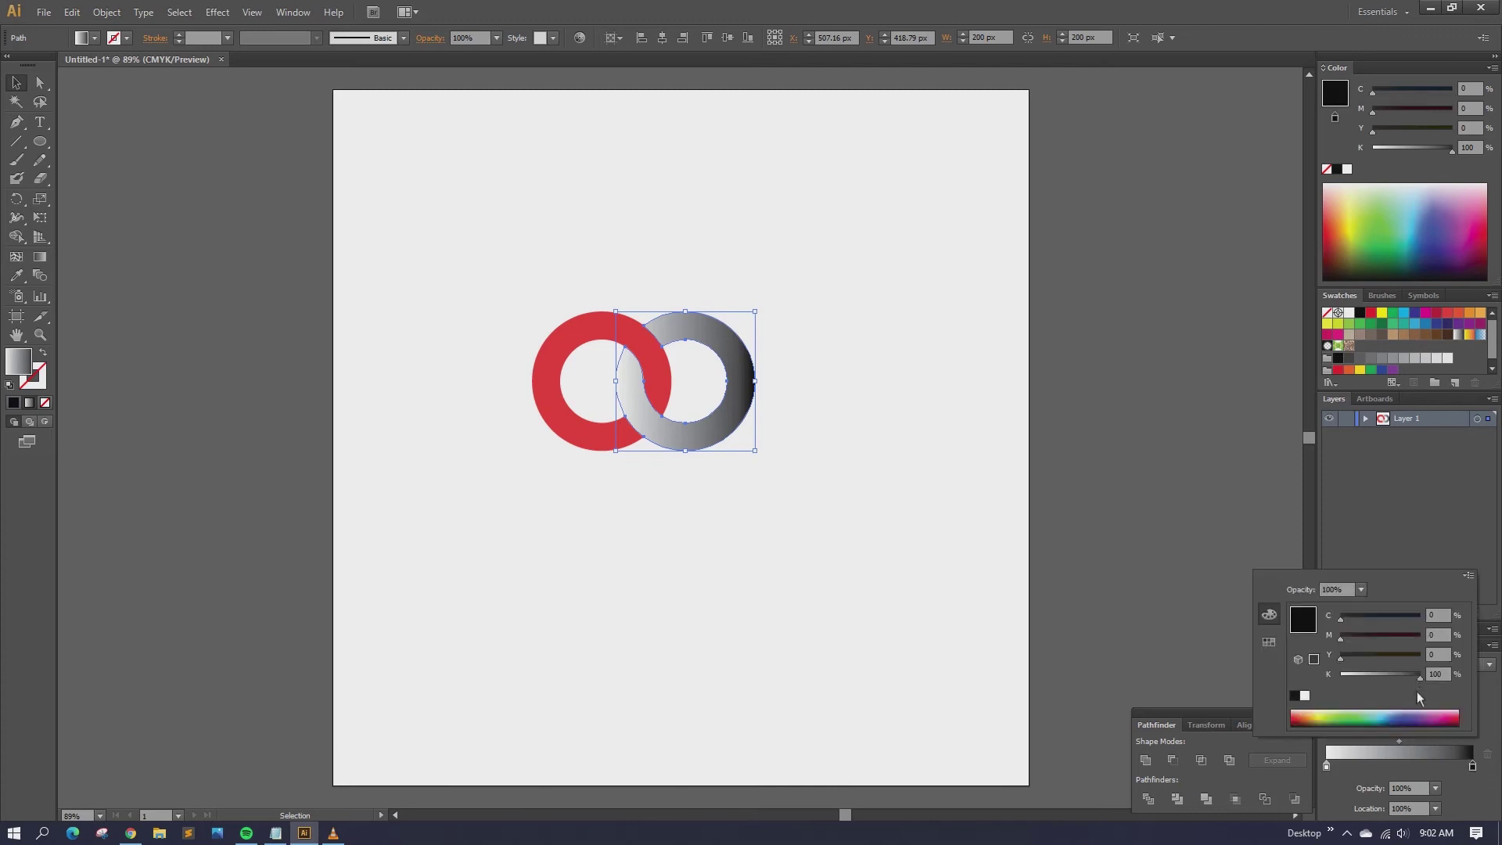
left_click(1397, 720)
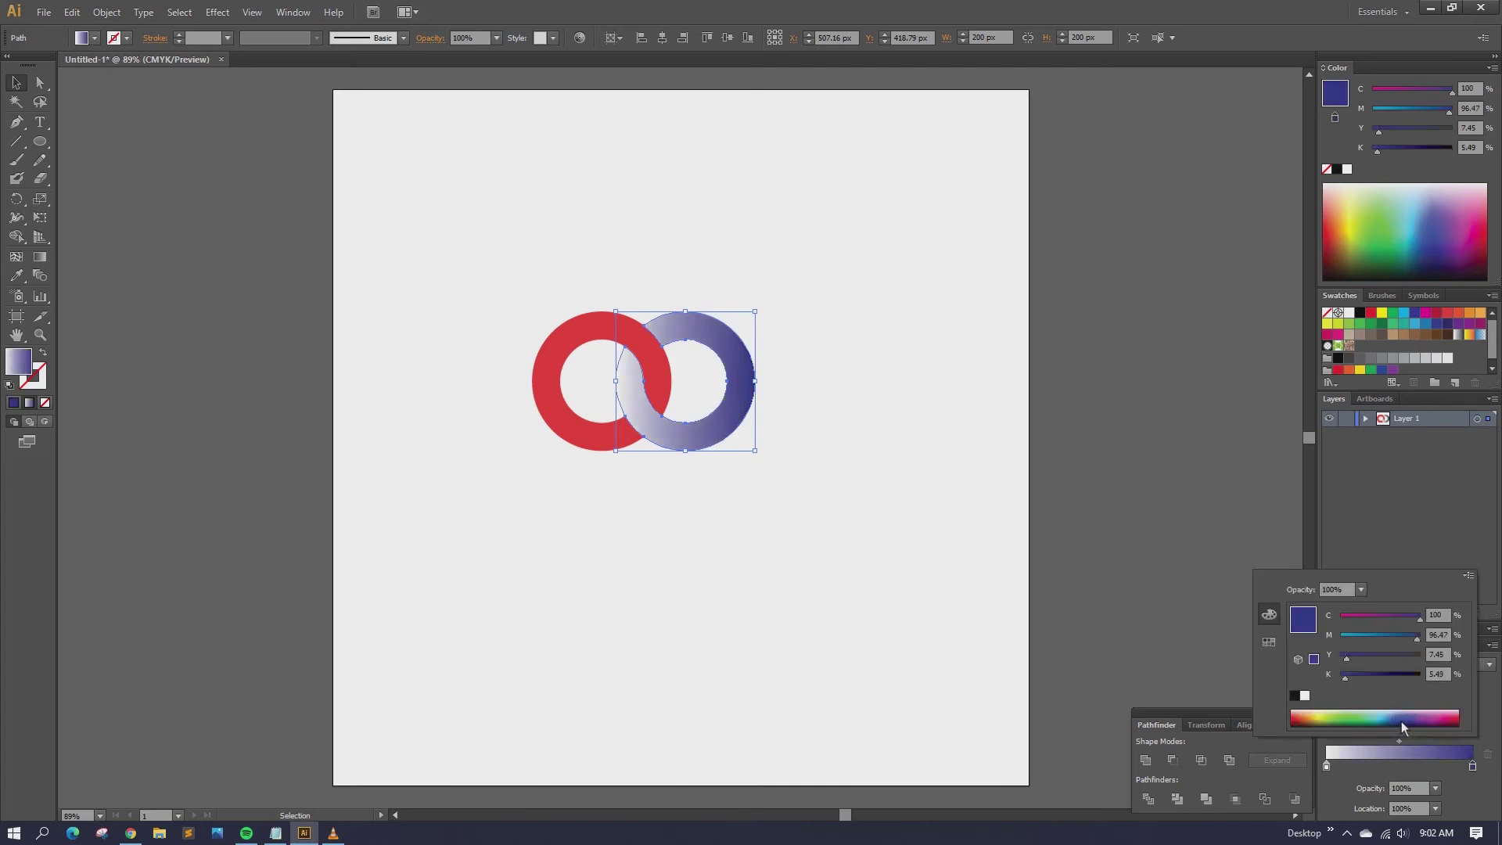
left_click(1357, 662)
mouse_move(1348, 676)
left_mouse_down()
mouse_move(1374, 676)
mouse_move(1345, 659)
left_mouse_up()
left_click(1457, 782)
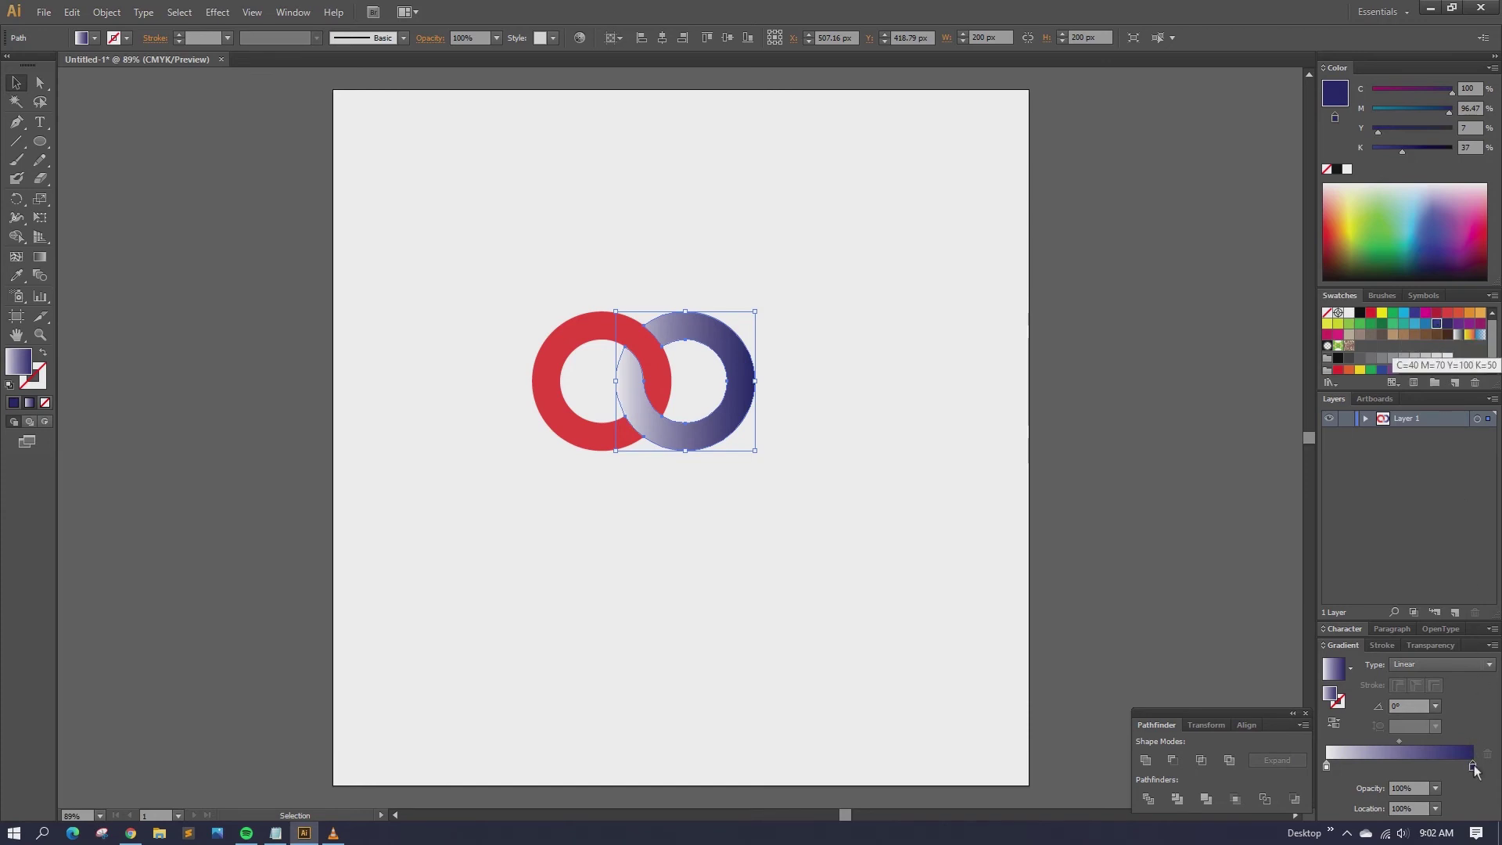
- Set the right ring's gradient to start in cyan (C=100) and end in blue (C=100 M=95 Y=5 K=0), and deselect it
left_click_drag(1474, 770, 1473, 767)
left_click(1406, 316)
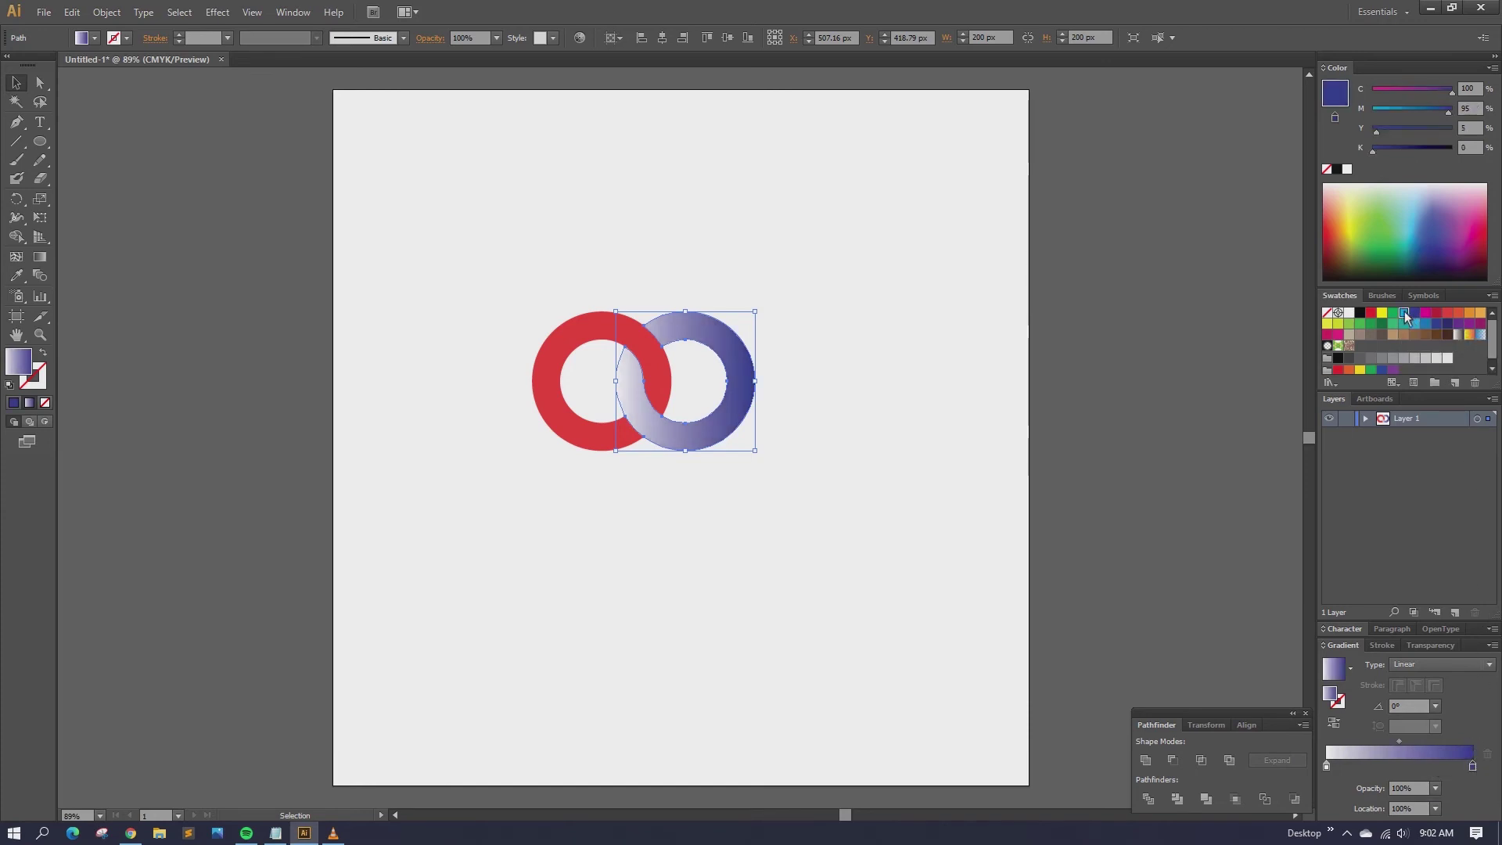
left_click_drag(1328, 768, 1327, 767)
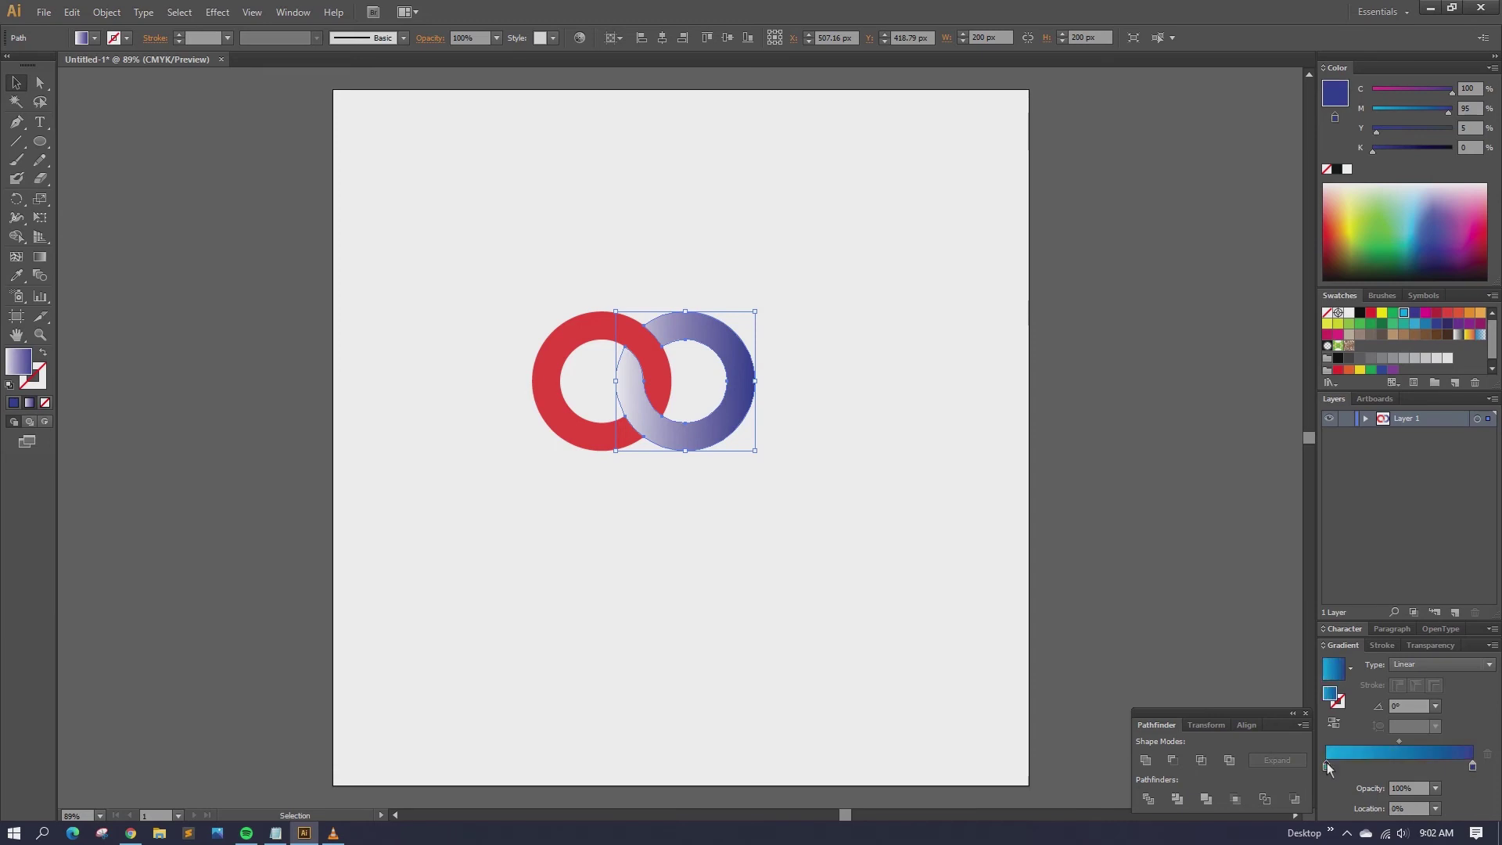
left_click(821, 416)
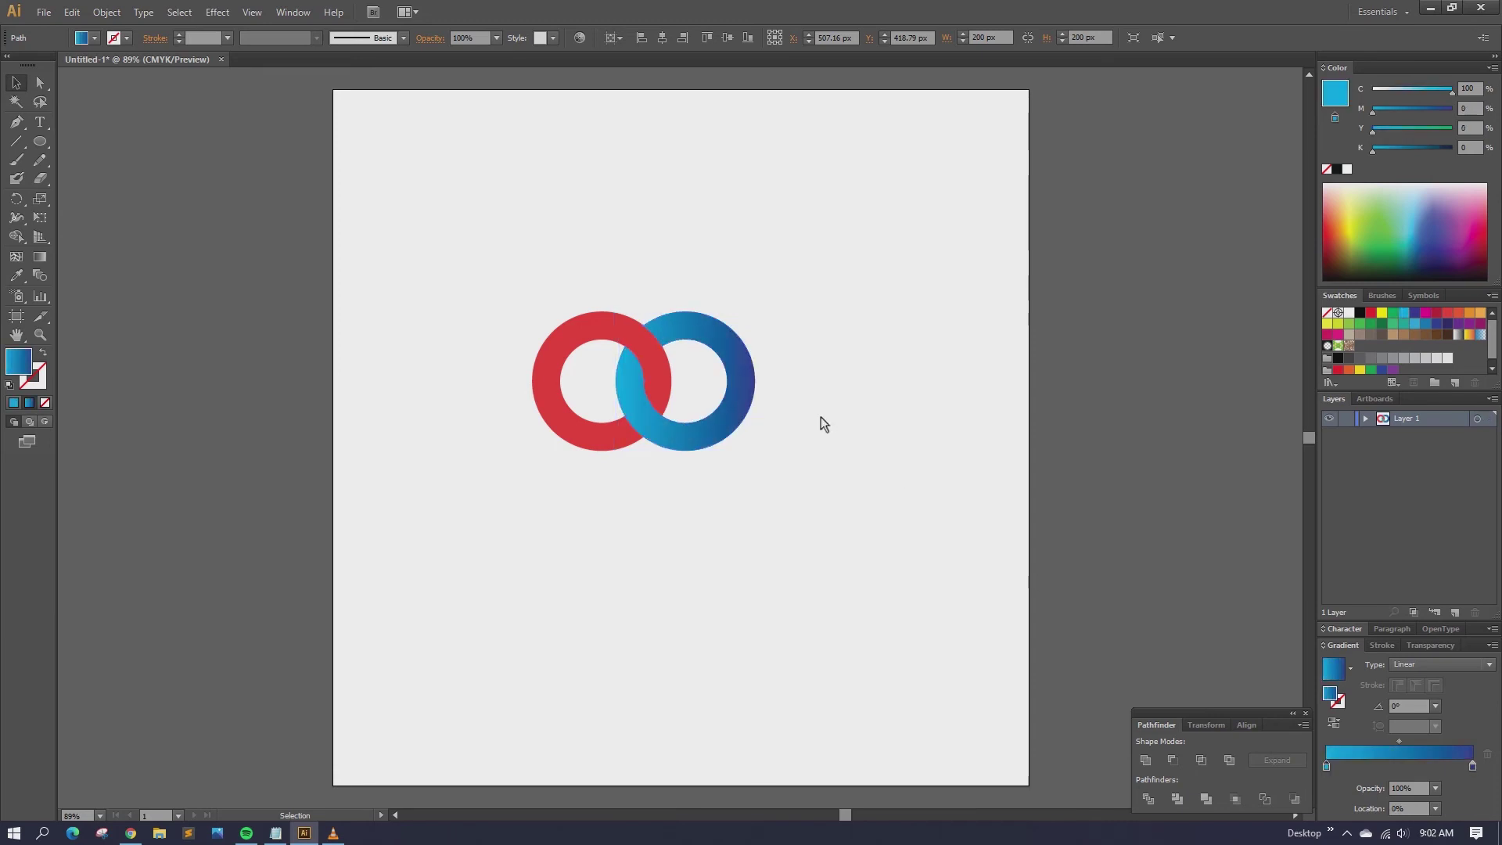
- Copy the right ring's cyan-to-blue gradient onto the left ring with the Eyedropper tool
left_click(592, 330)
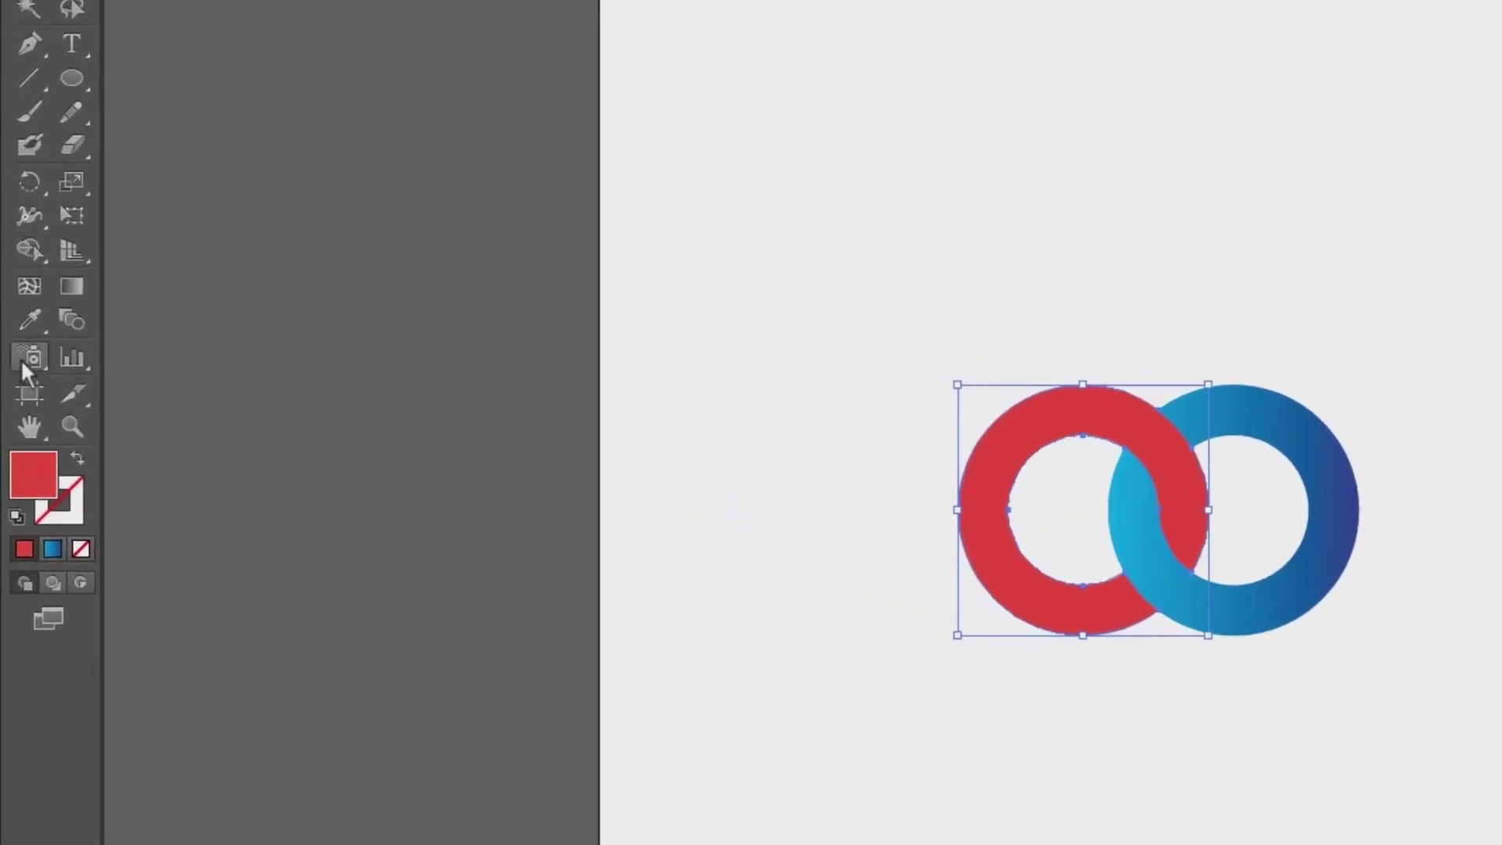
left_click(17, 277)
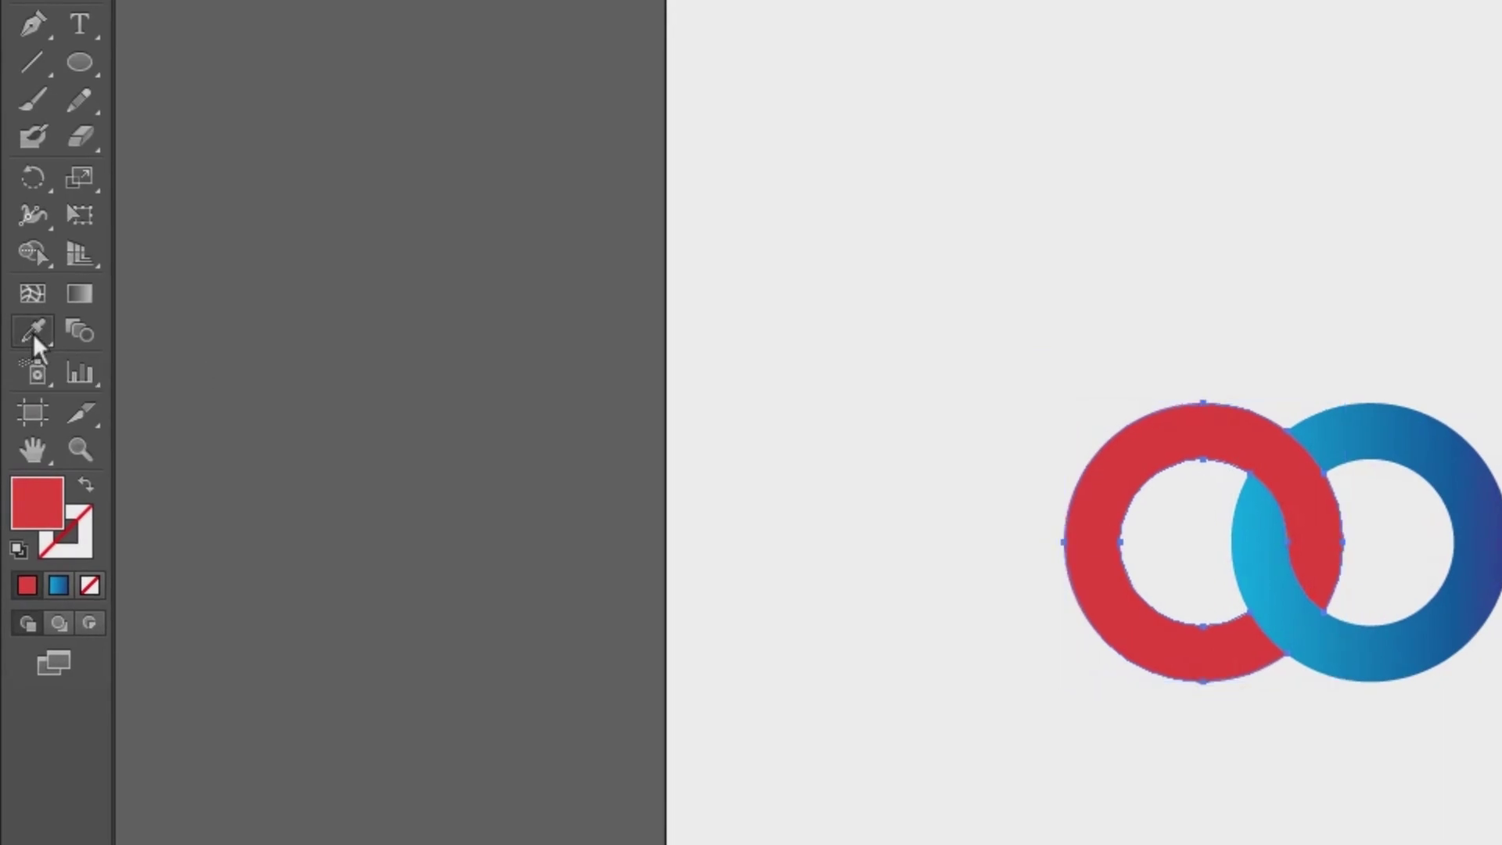
left_click_drag(34, 337, 174, 335)
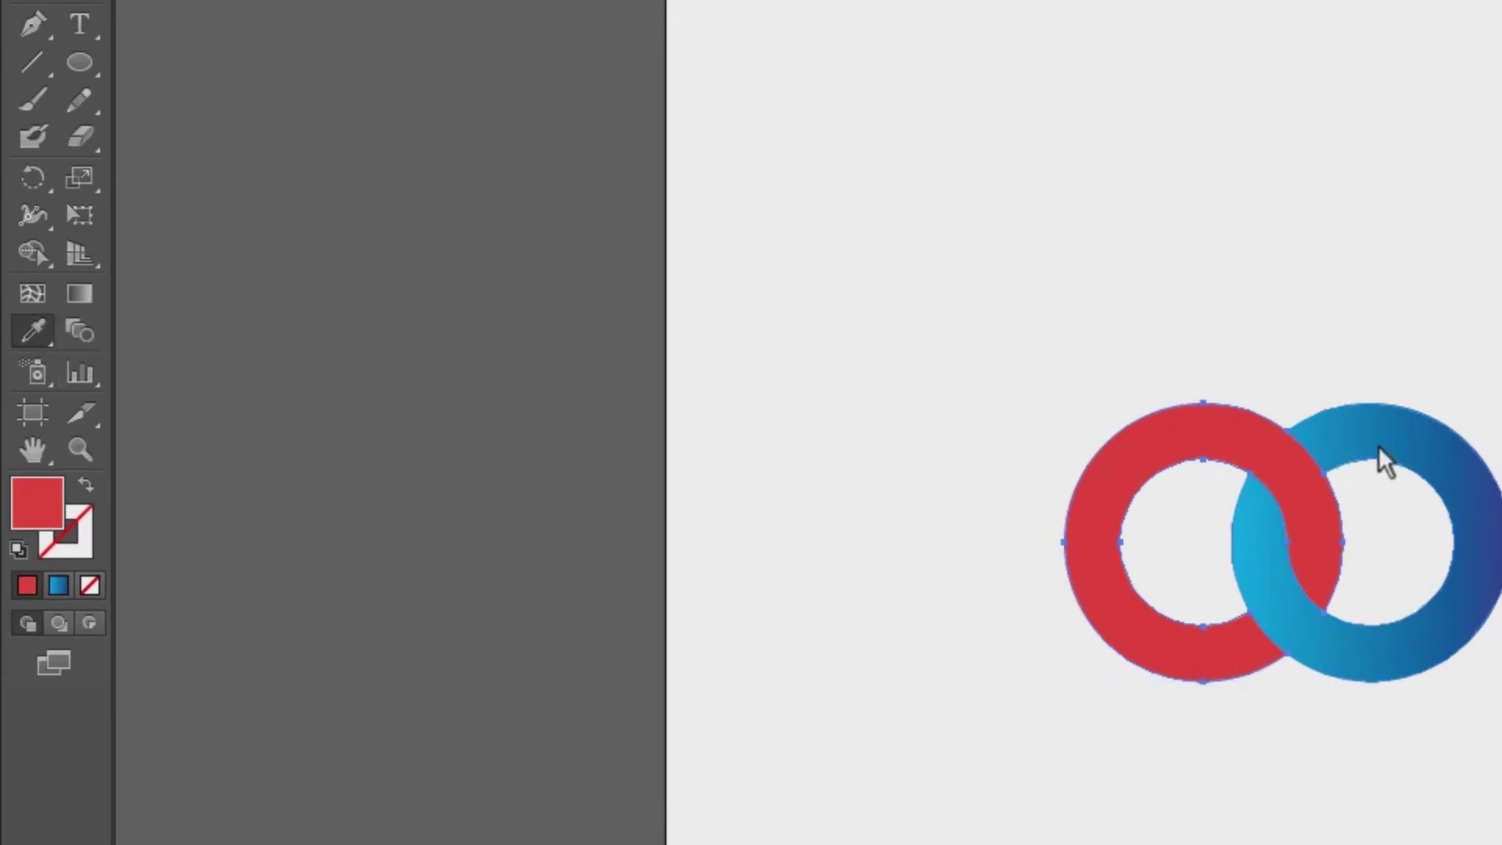
left_click(1414, 455)
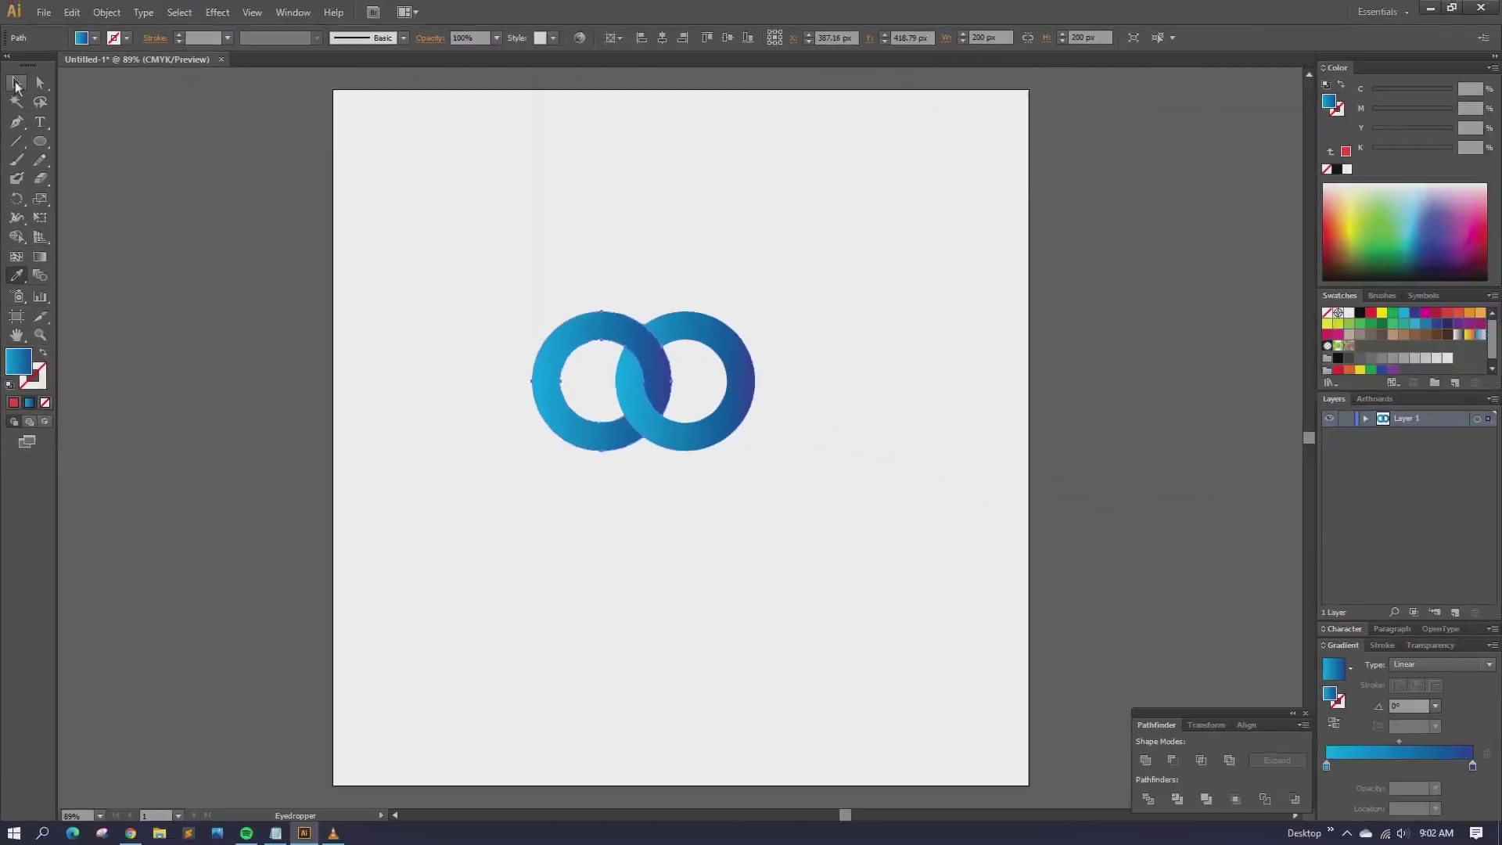
- Recolour the left ring's gradient to run from light green (C=50 M=0 Y=100 K=0) to dark green (C=90 M=30 Y=95 K=30), and deselect it
key("v")
left_click(660, 247)
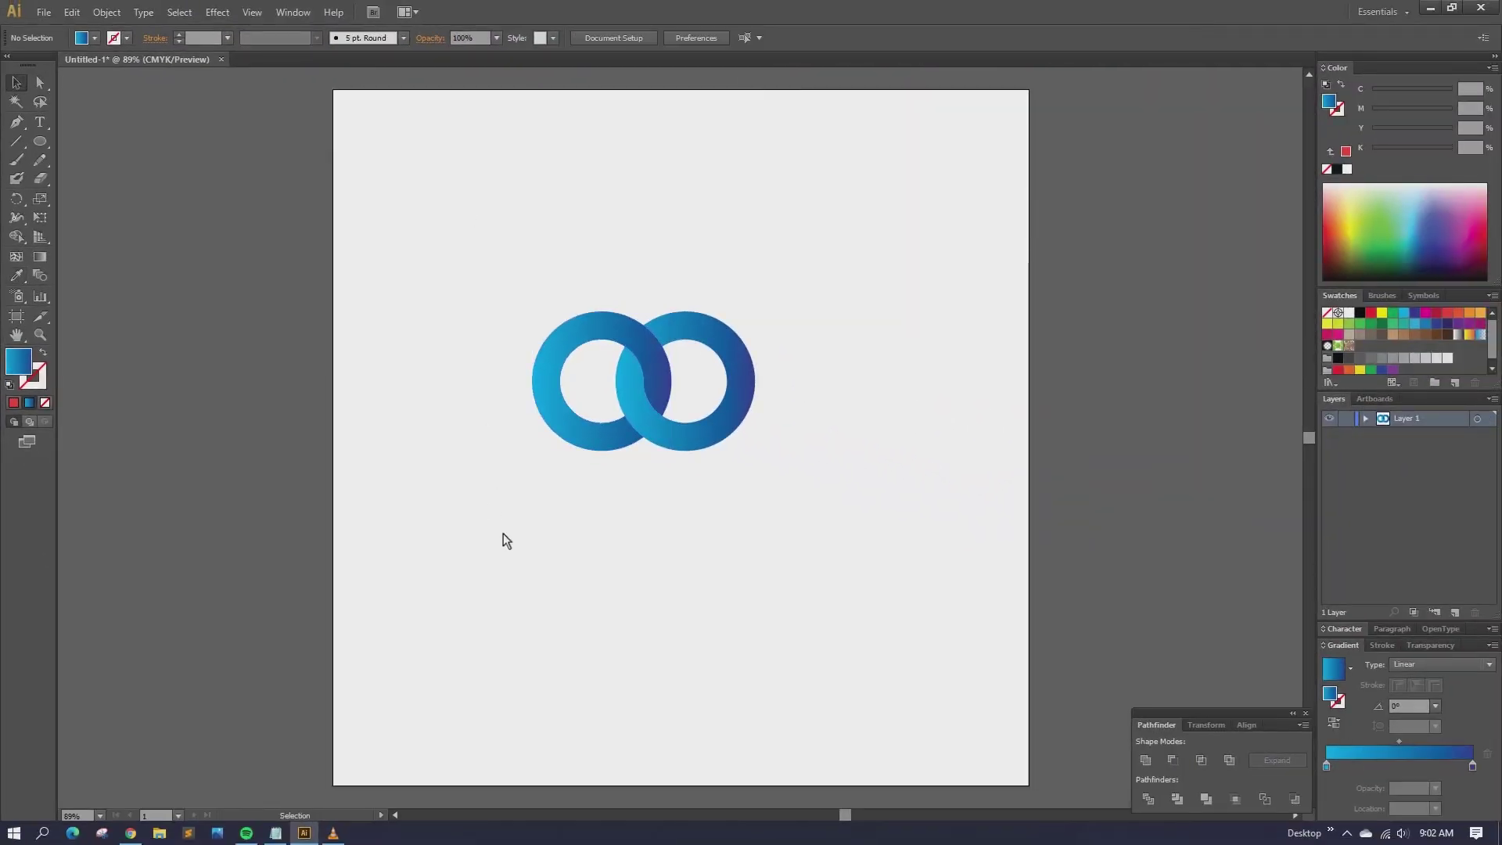
left_click(599, 330)
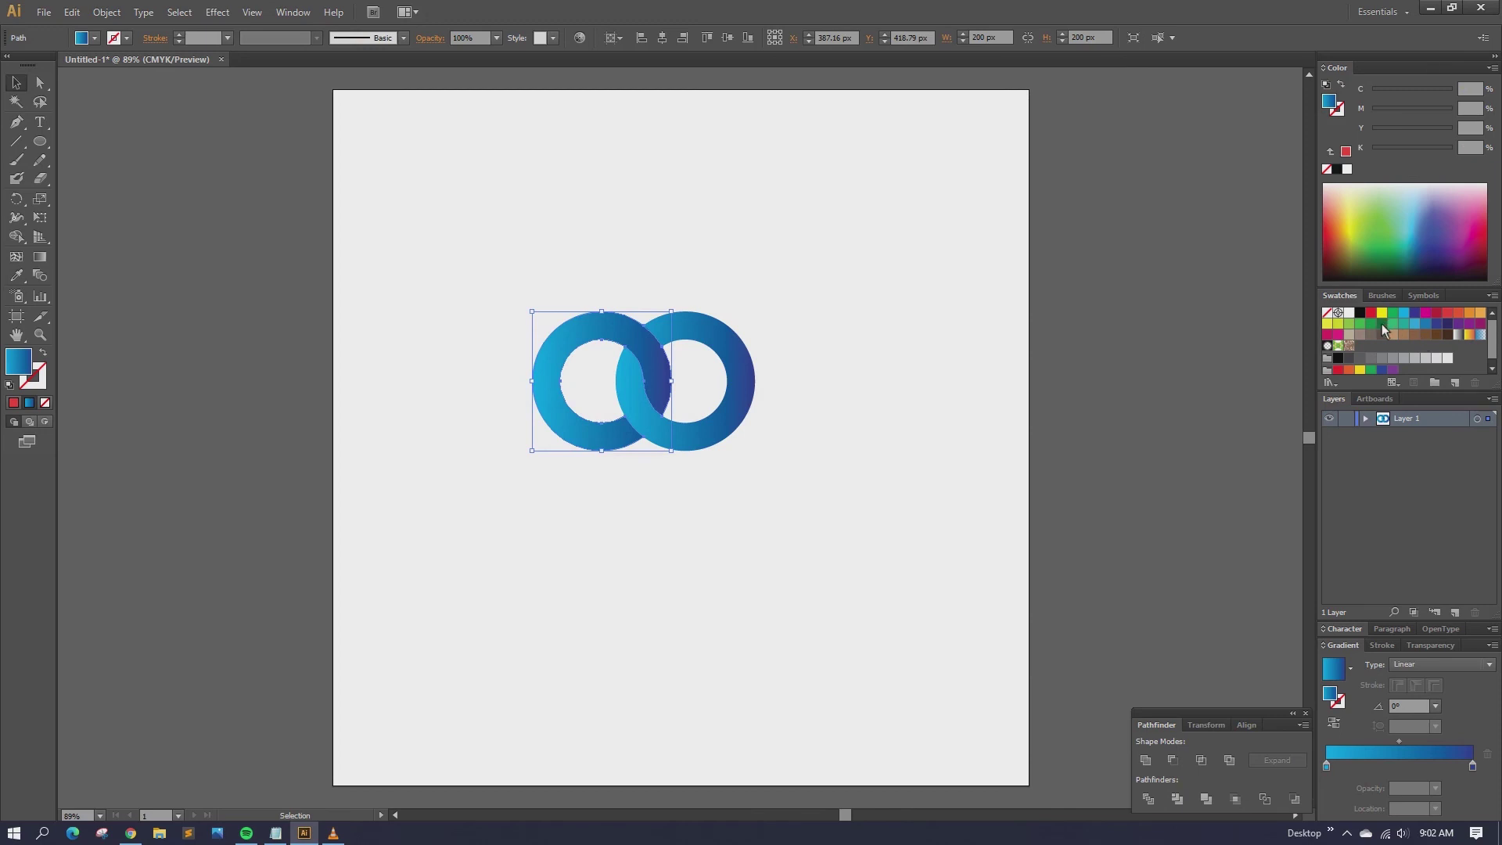
left_click(1381, 323)
left_click(1352, 323)
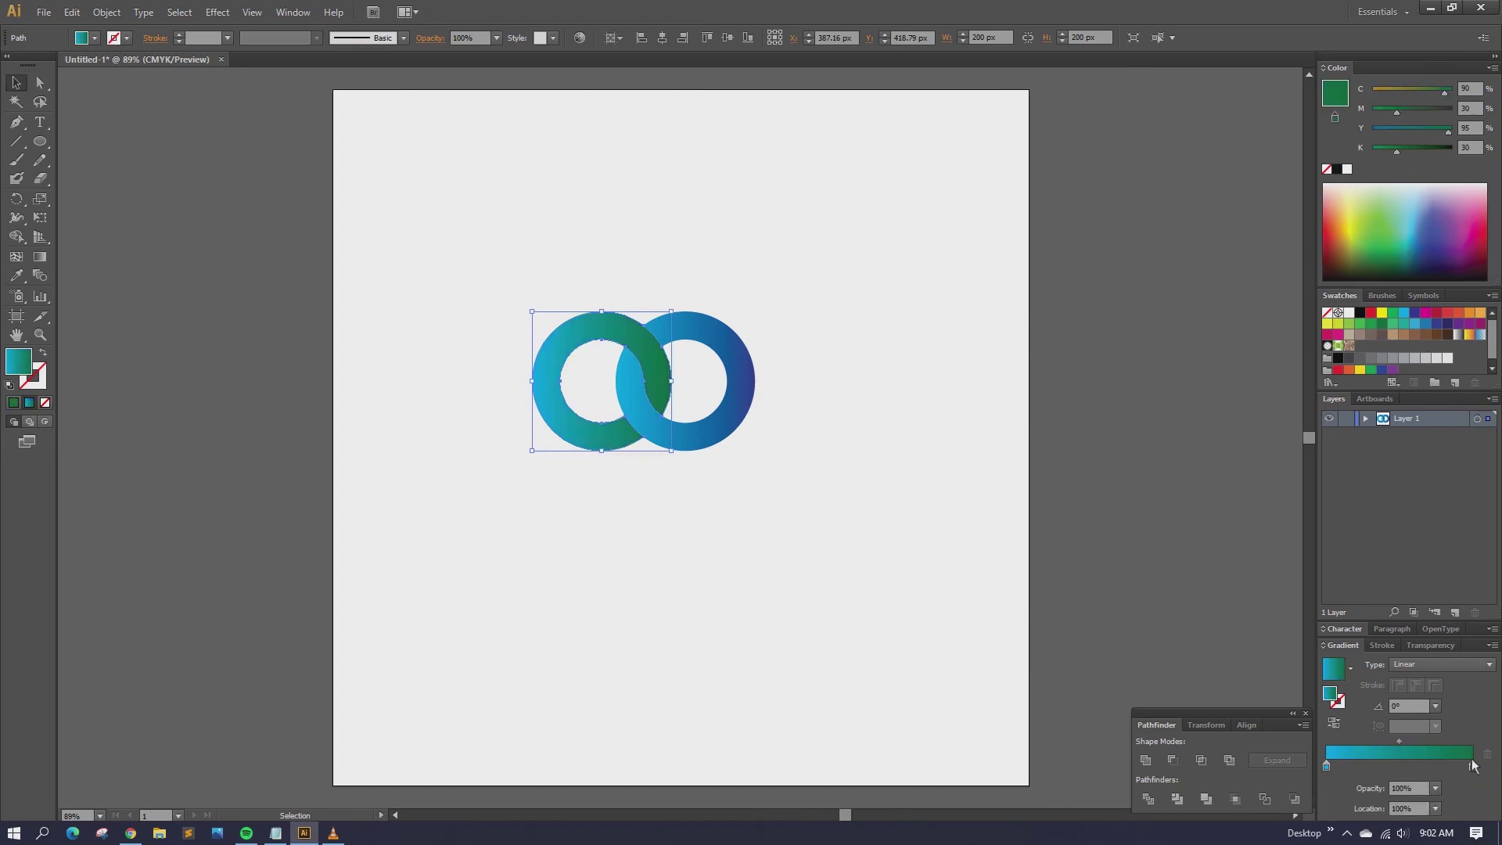
left_click_drag(1350, 323, 1327, 766)
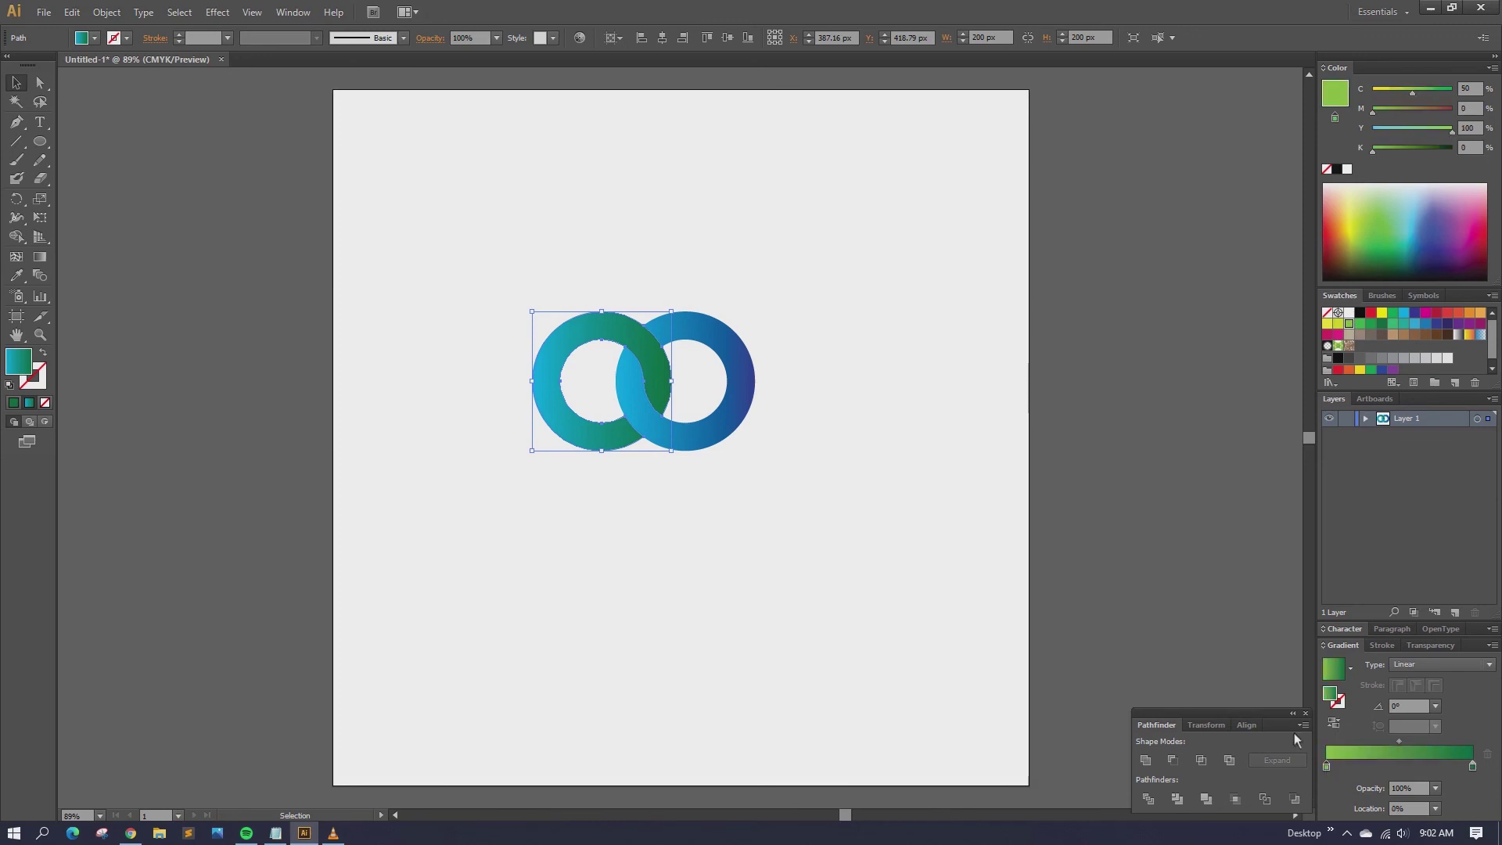
left_click(844, 442)
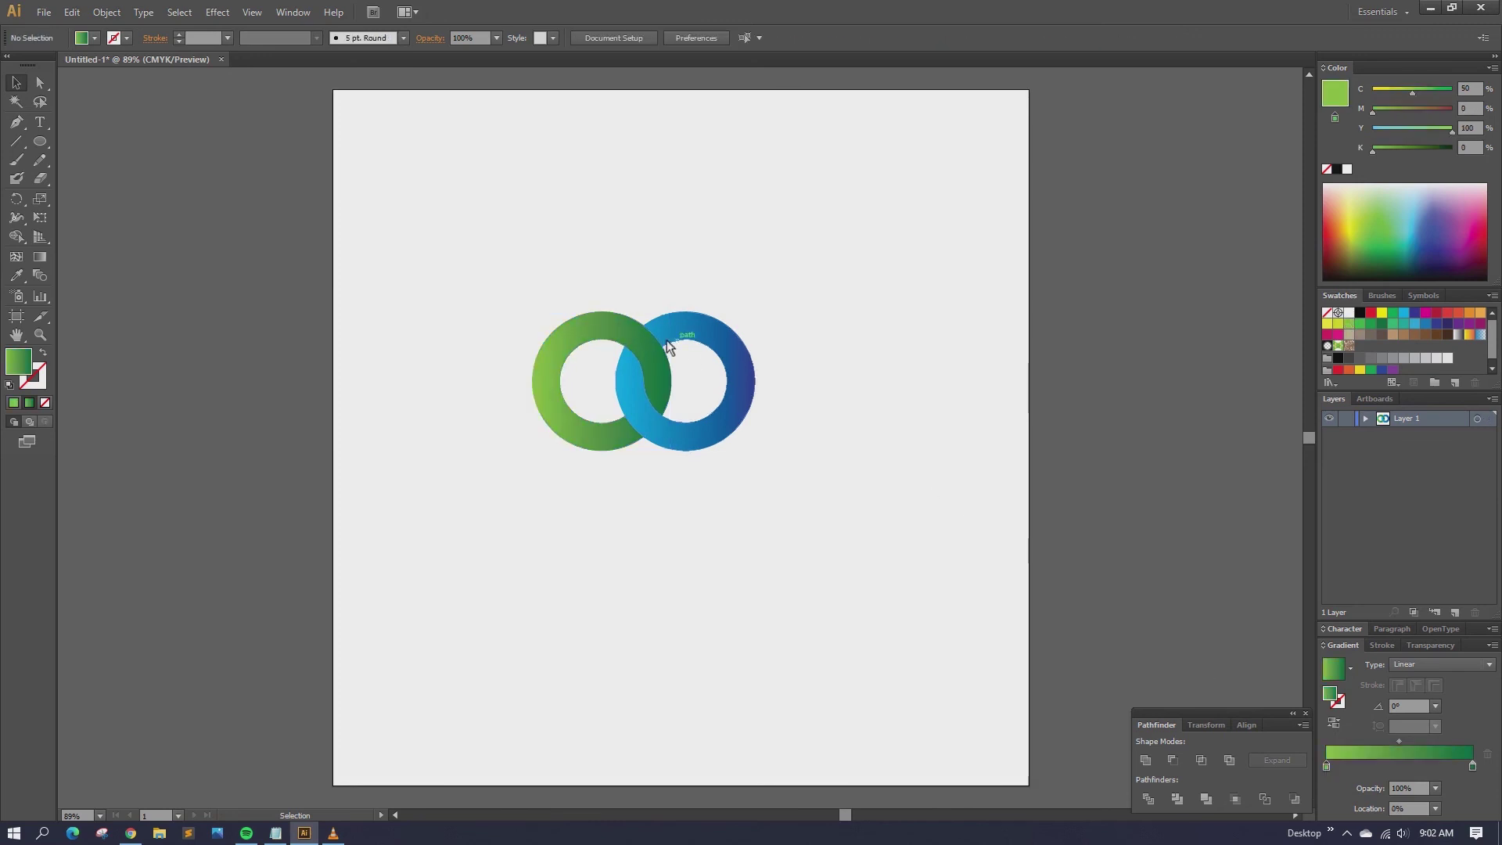
- Adjust the dark green end stop of the left ring's gradient to C=87.45 M=24.71 Y=100 K=34
left_click(634, 335)
left_click(1470, 760)
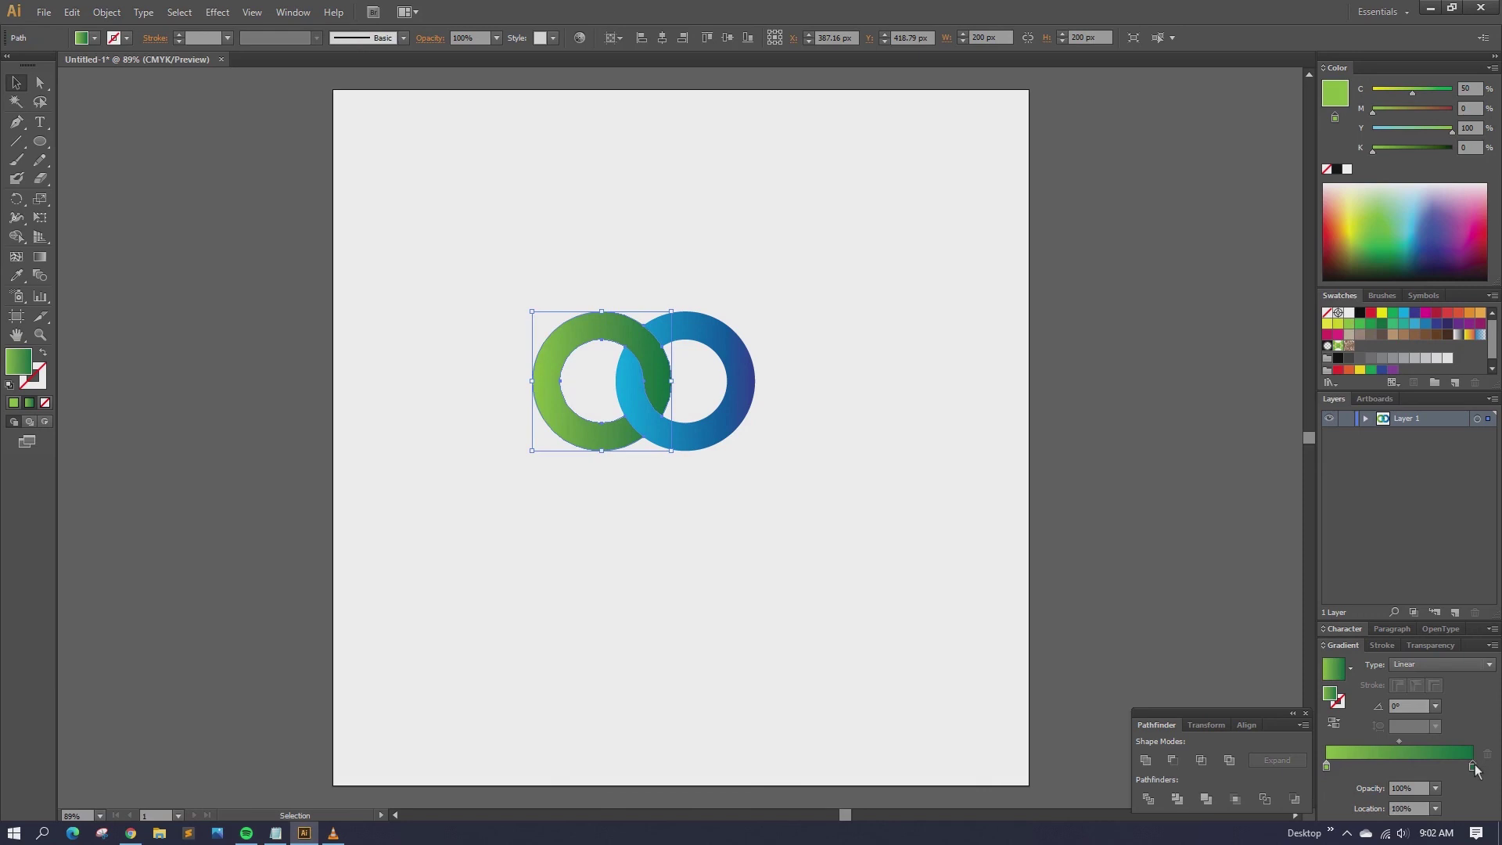
double_click(1470, 760)
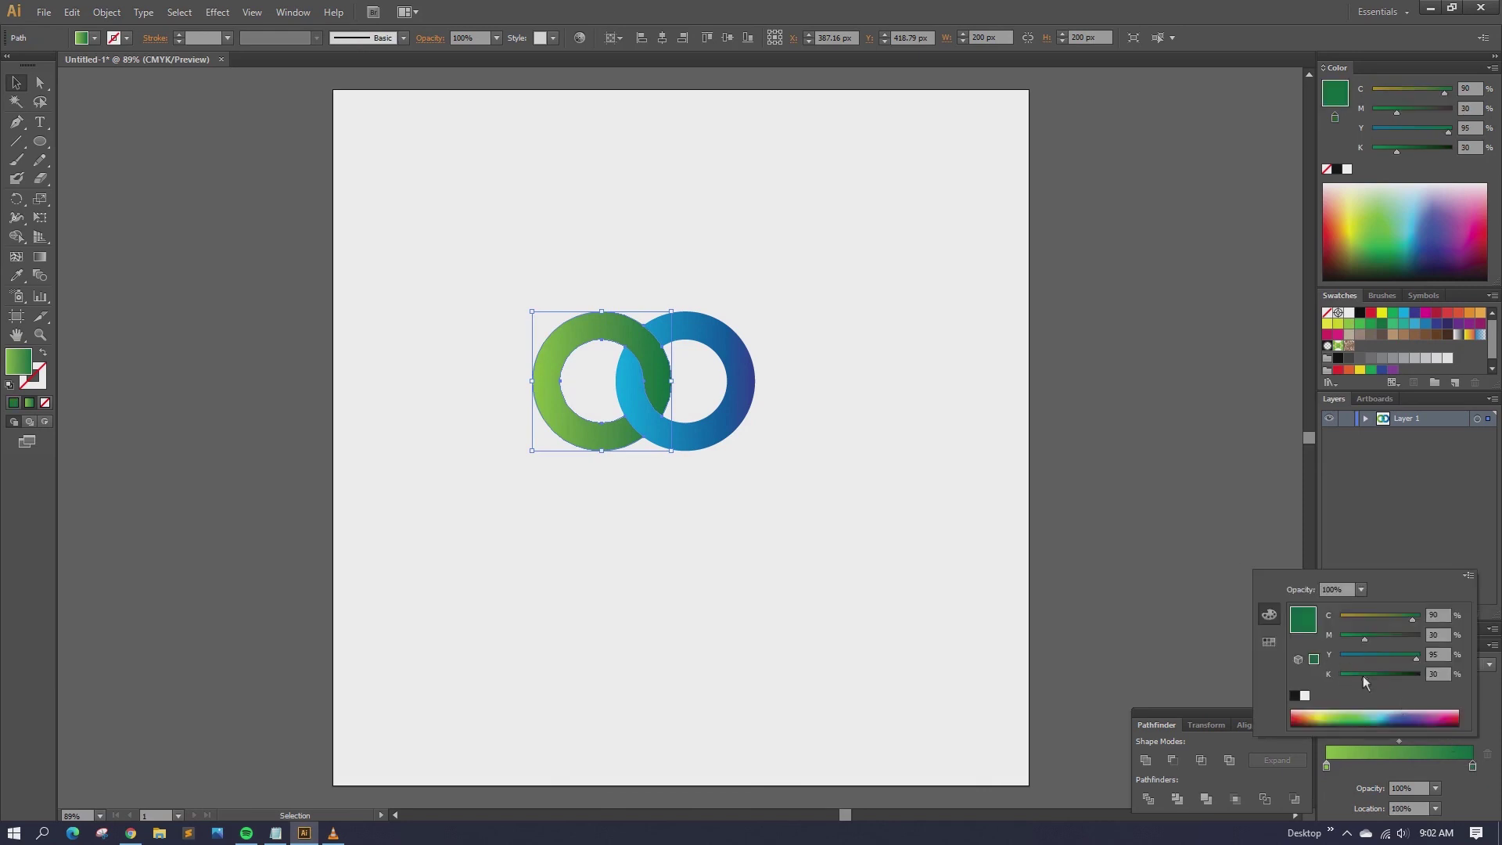
left_click_drag(1366, 676, 1376, 677)
left_click(1344, 716)
left_click(1353, 724)
left_click(1350, 725)
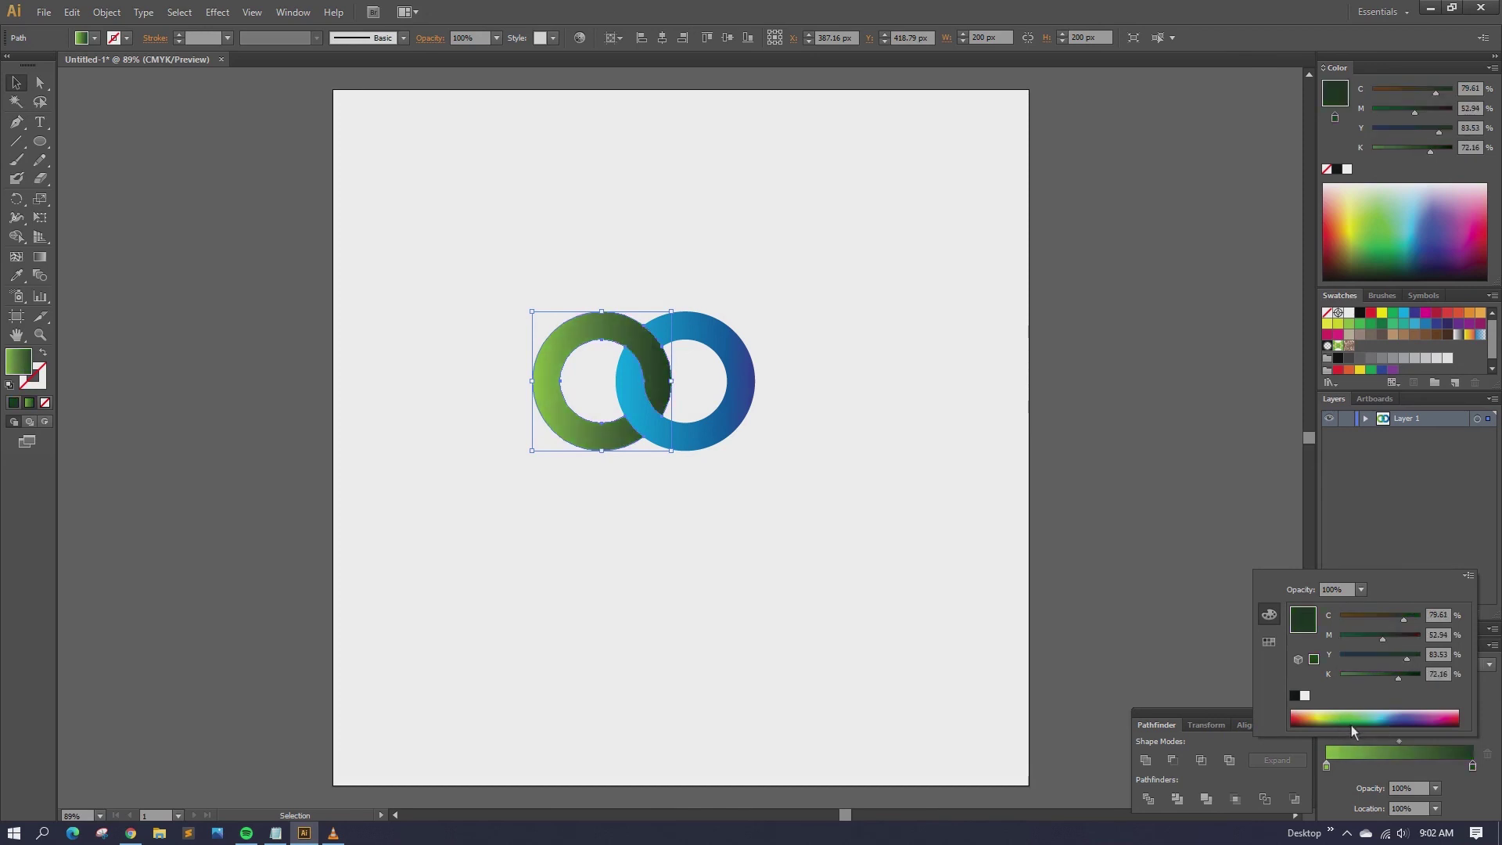
left_click(1350, 721)
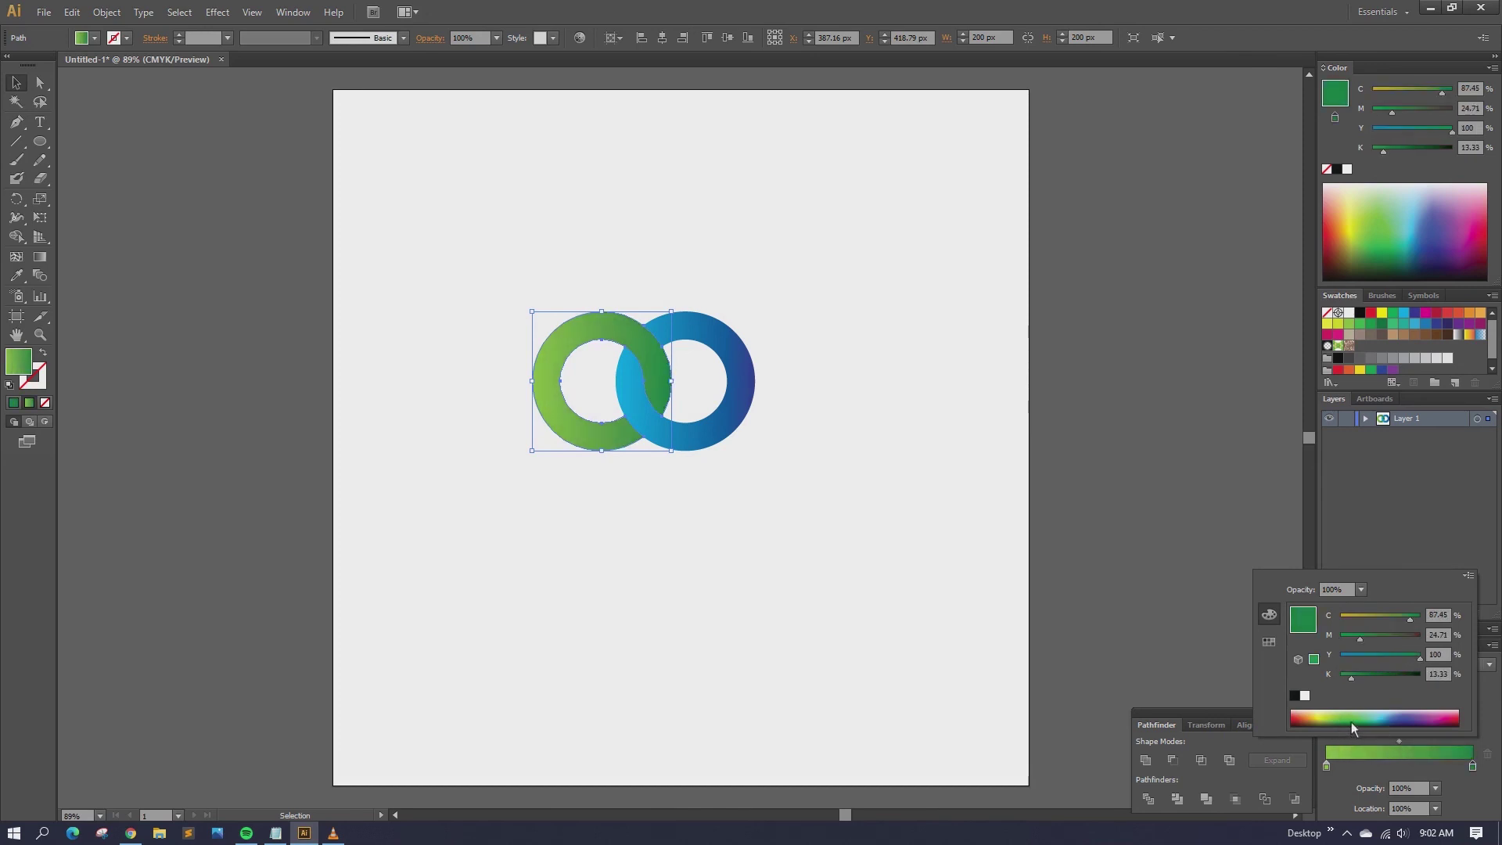
left_click_drag(1354, 677, 1370, 677)
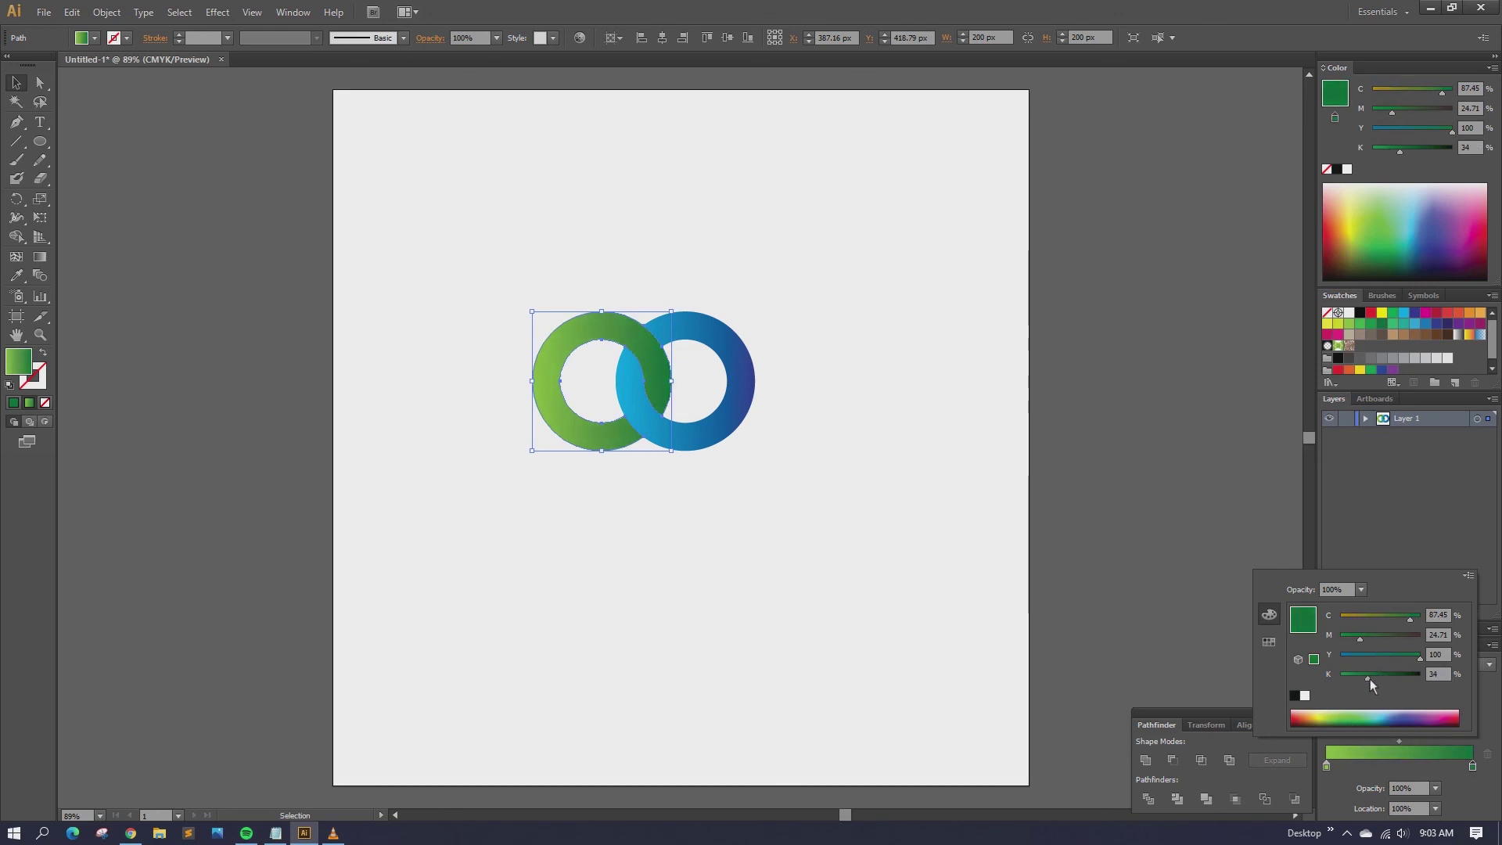
left_click(1227, 472)
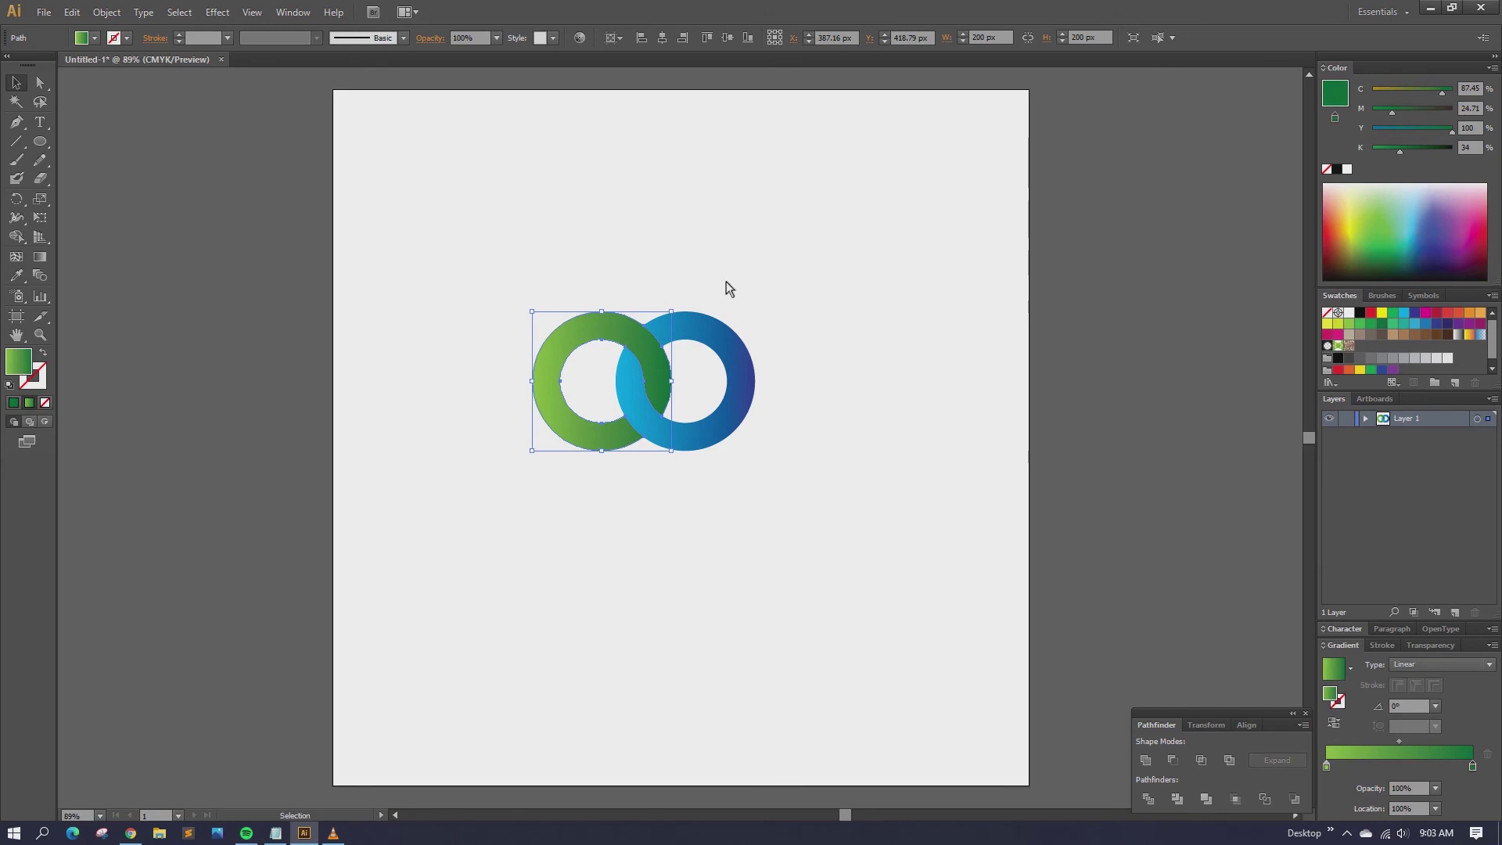
- Group the two rings and centre the group horizontally on the artboard
left_click_drag(503, 251, 845, 513)
right_click(679, 337)
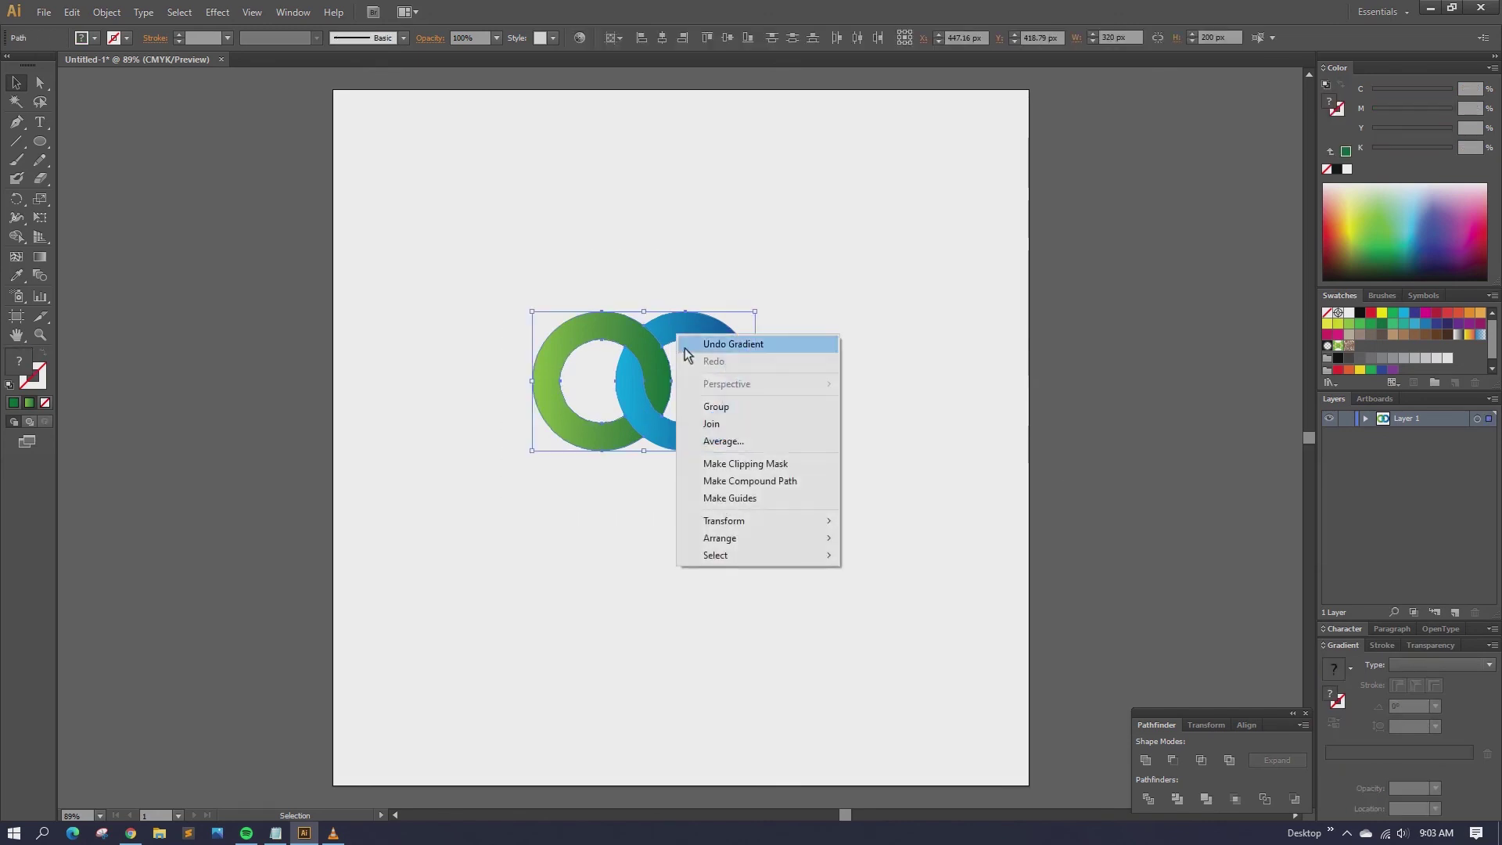
left_click(715, 407)
left_click(625, 39)
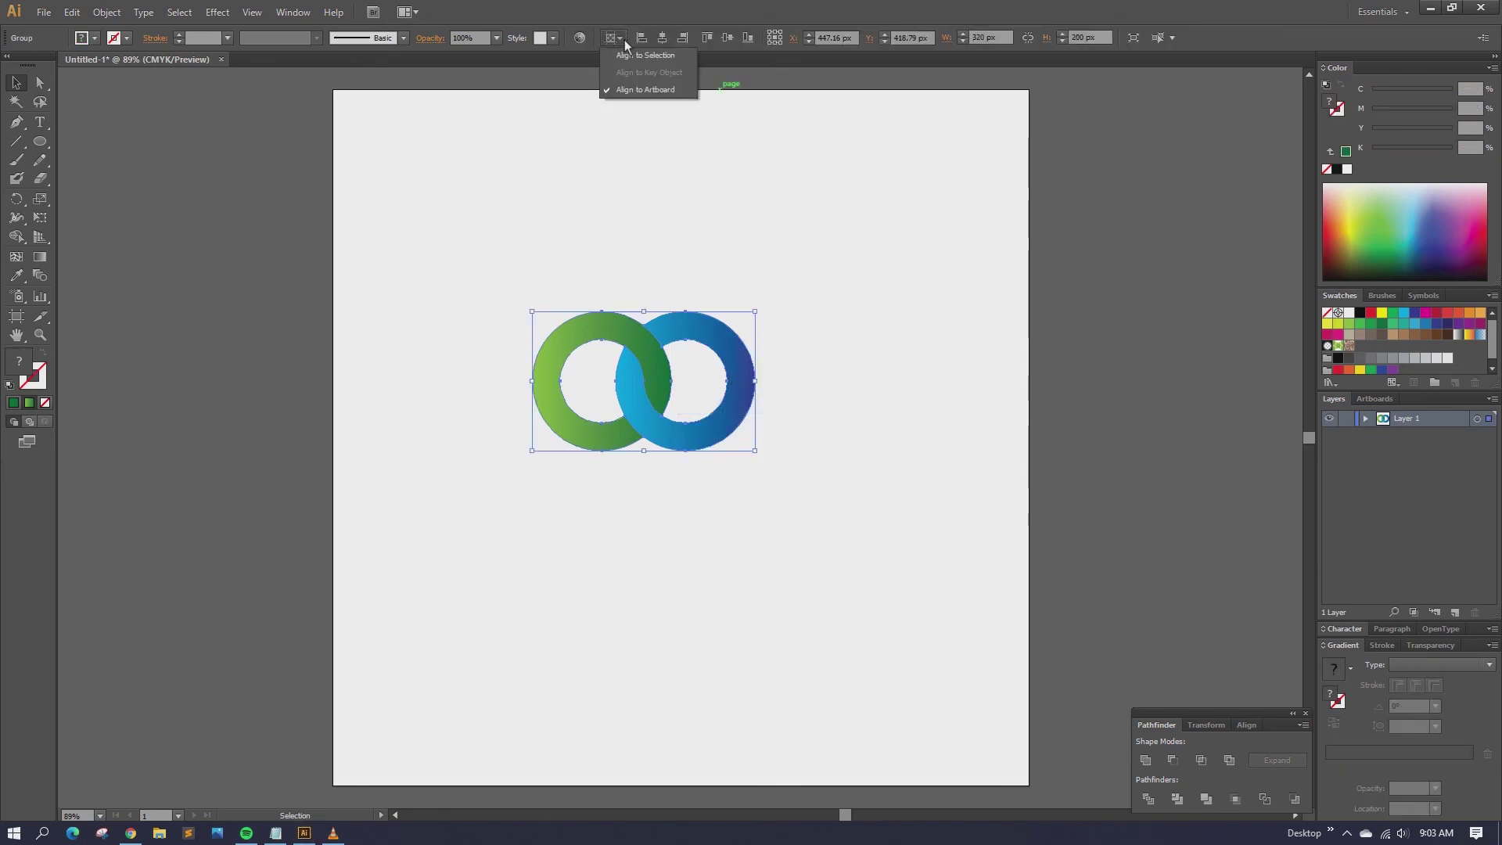
left_click(635, 86)
left_click(707, 38)
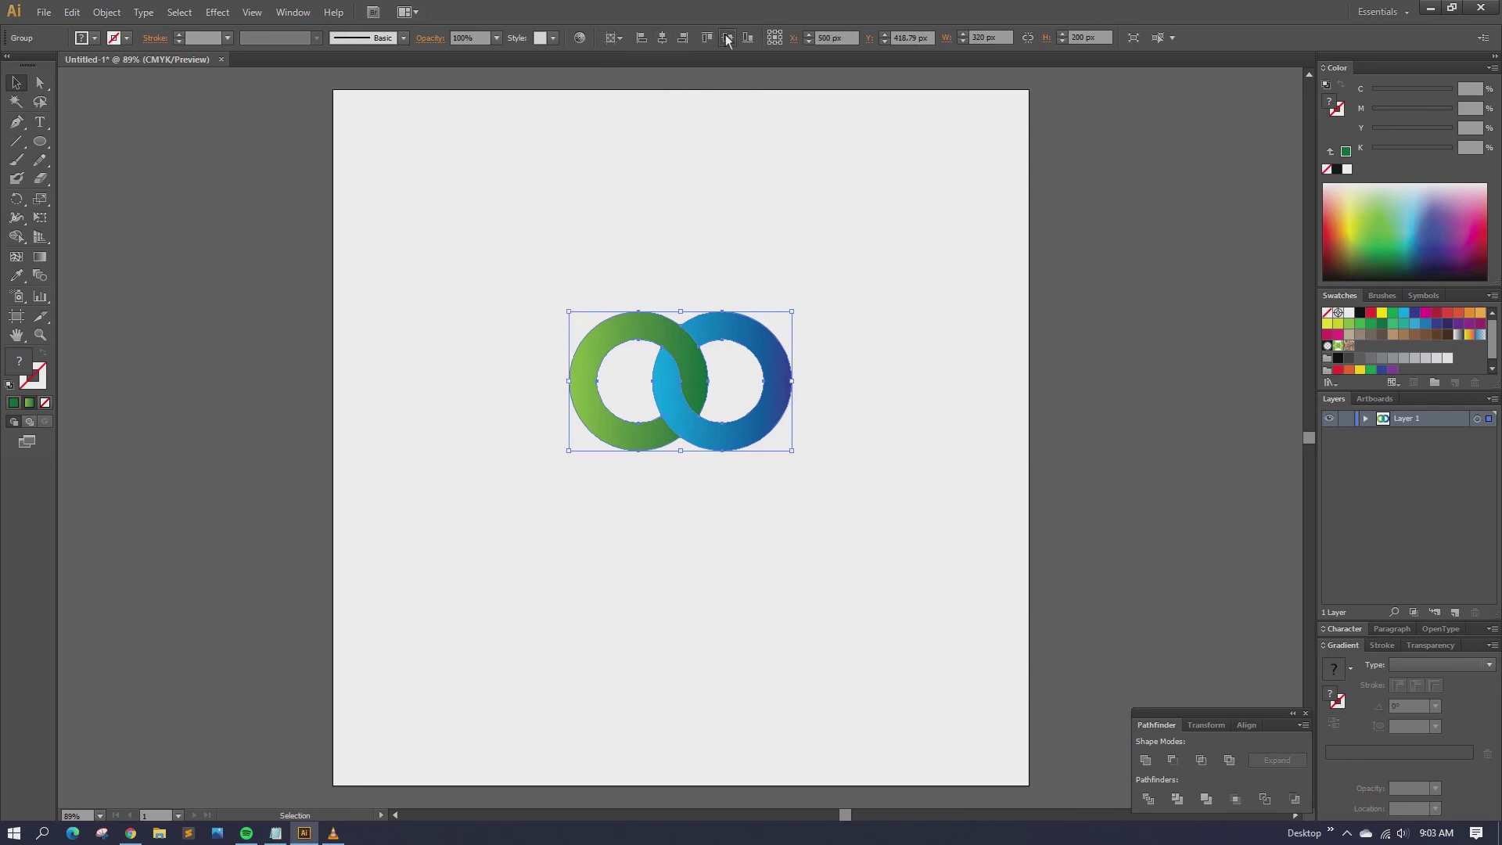